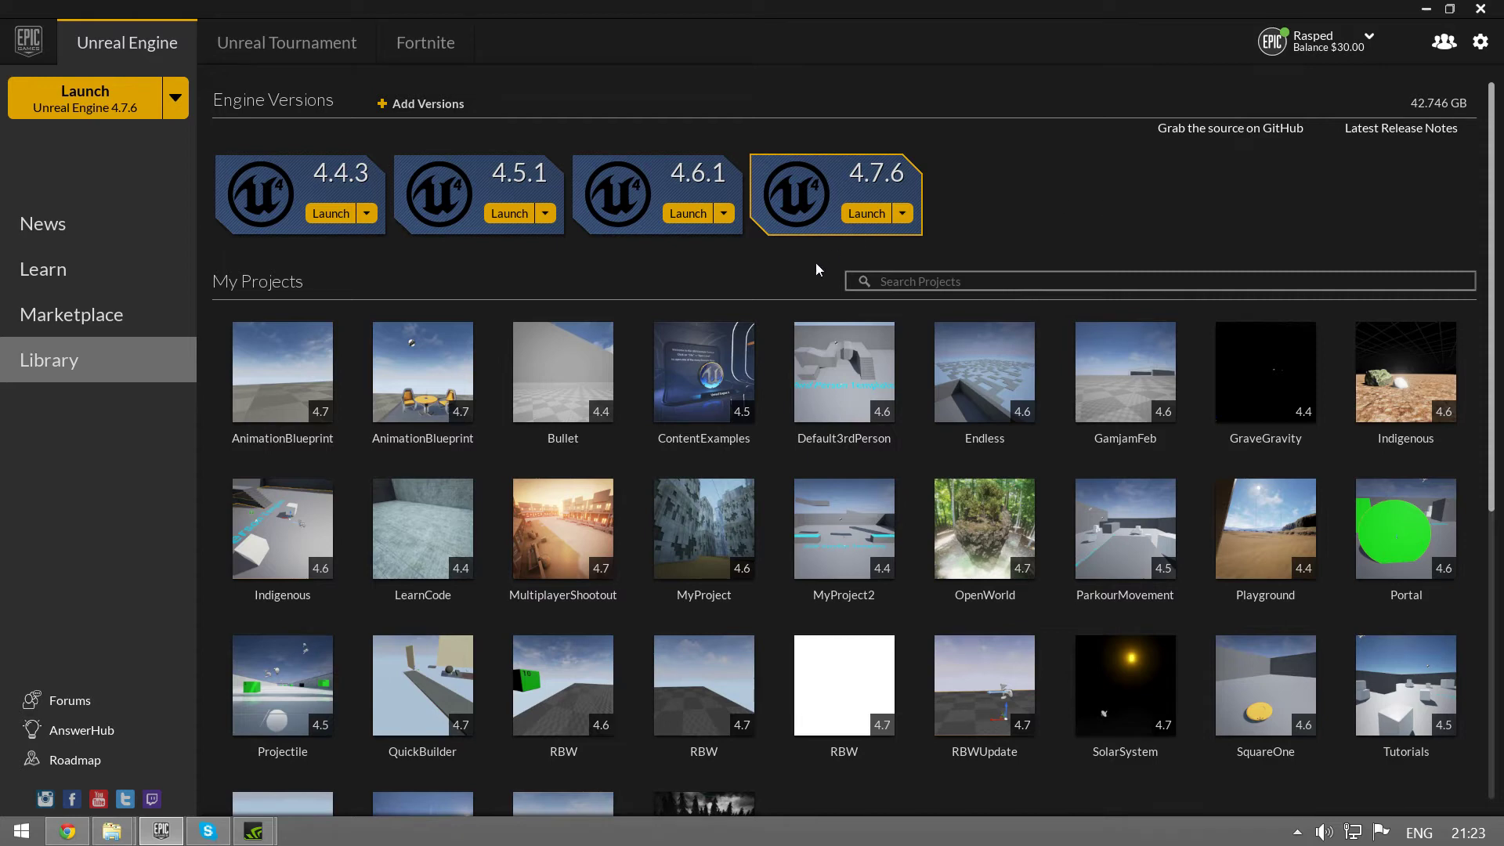
# Step: Launch Unreal Engine 4.7.6 from the Epic Games Launcher library
pyautogui.moveTo(788, 232)
pyautogui.scroll(-4, 1058, 259)
pyautogui.scroll(-3, 863, 634)
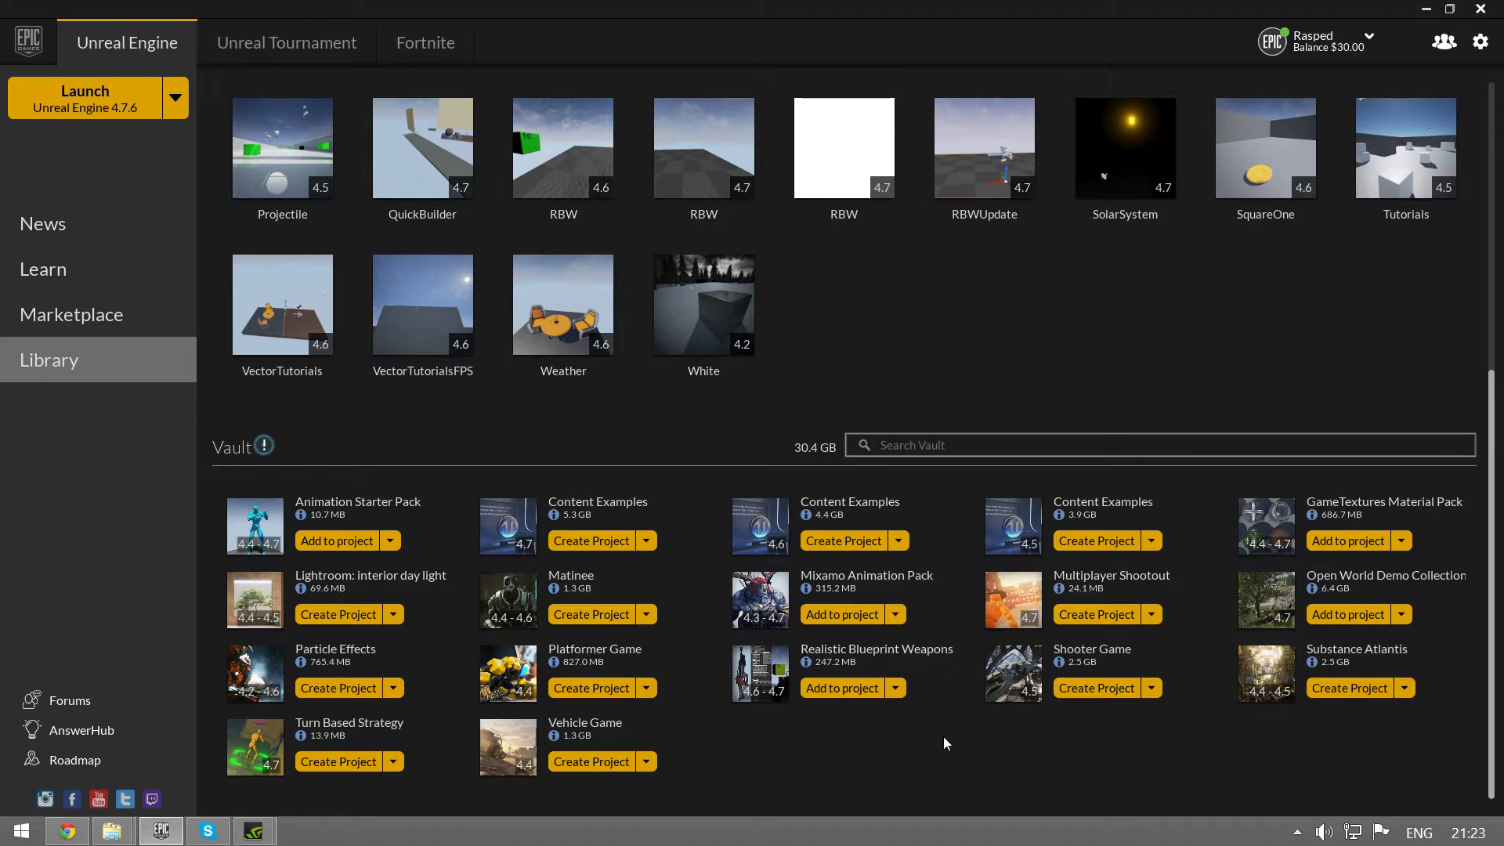
pyautogui.scroll(8, 942, 742)
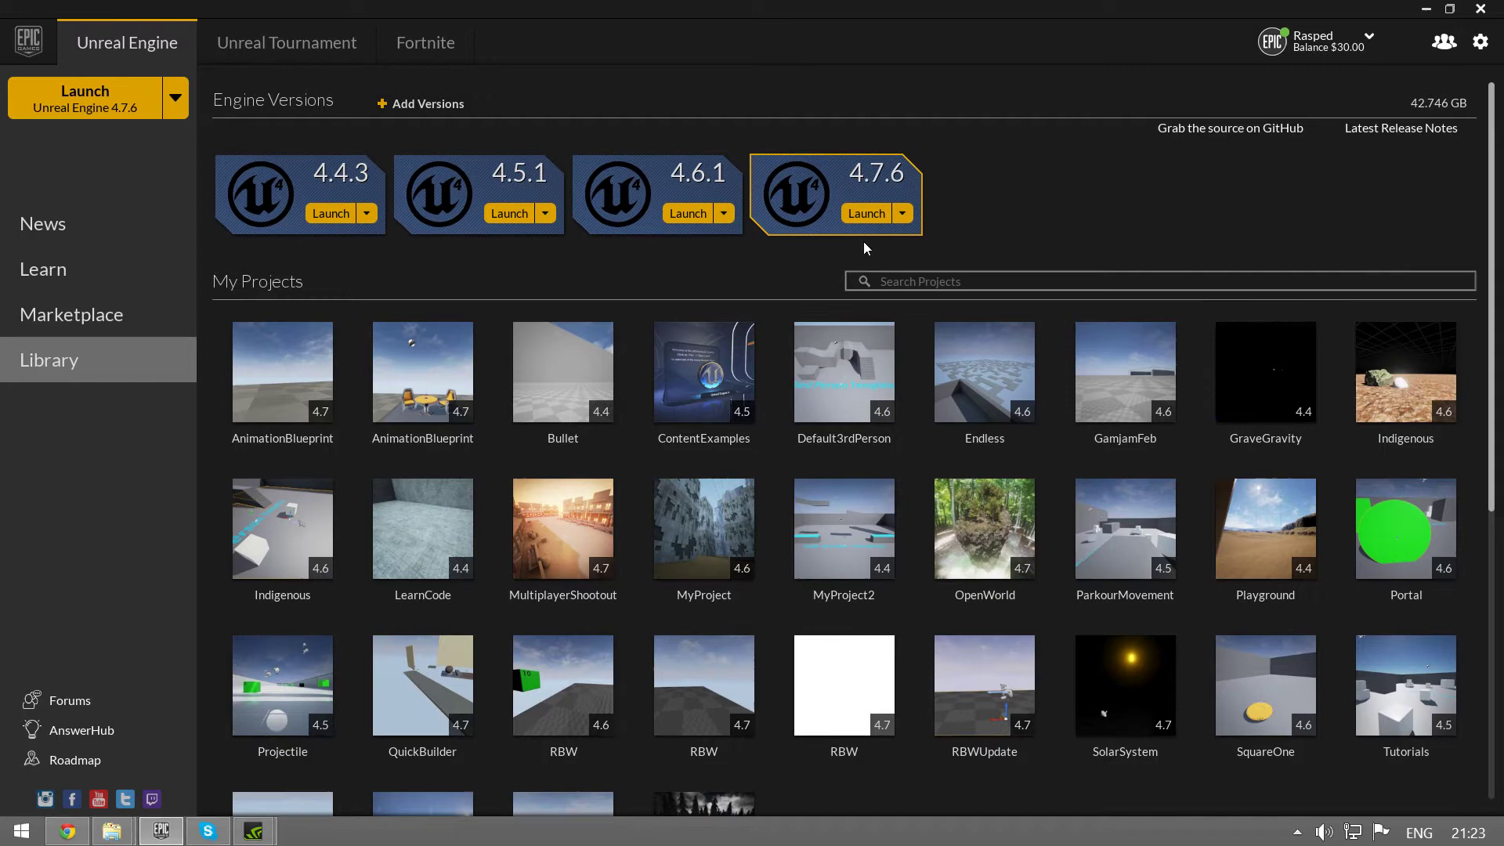
pyautogui.click(868, 213)
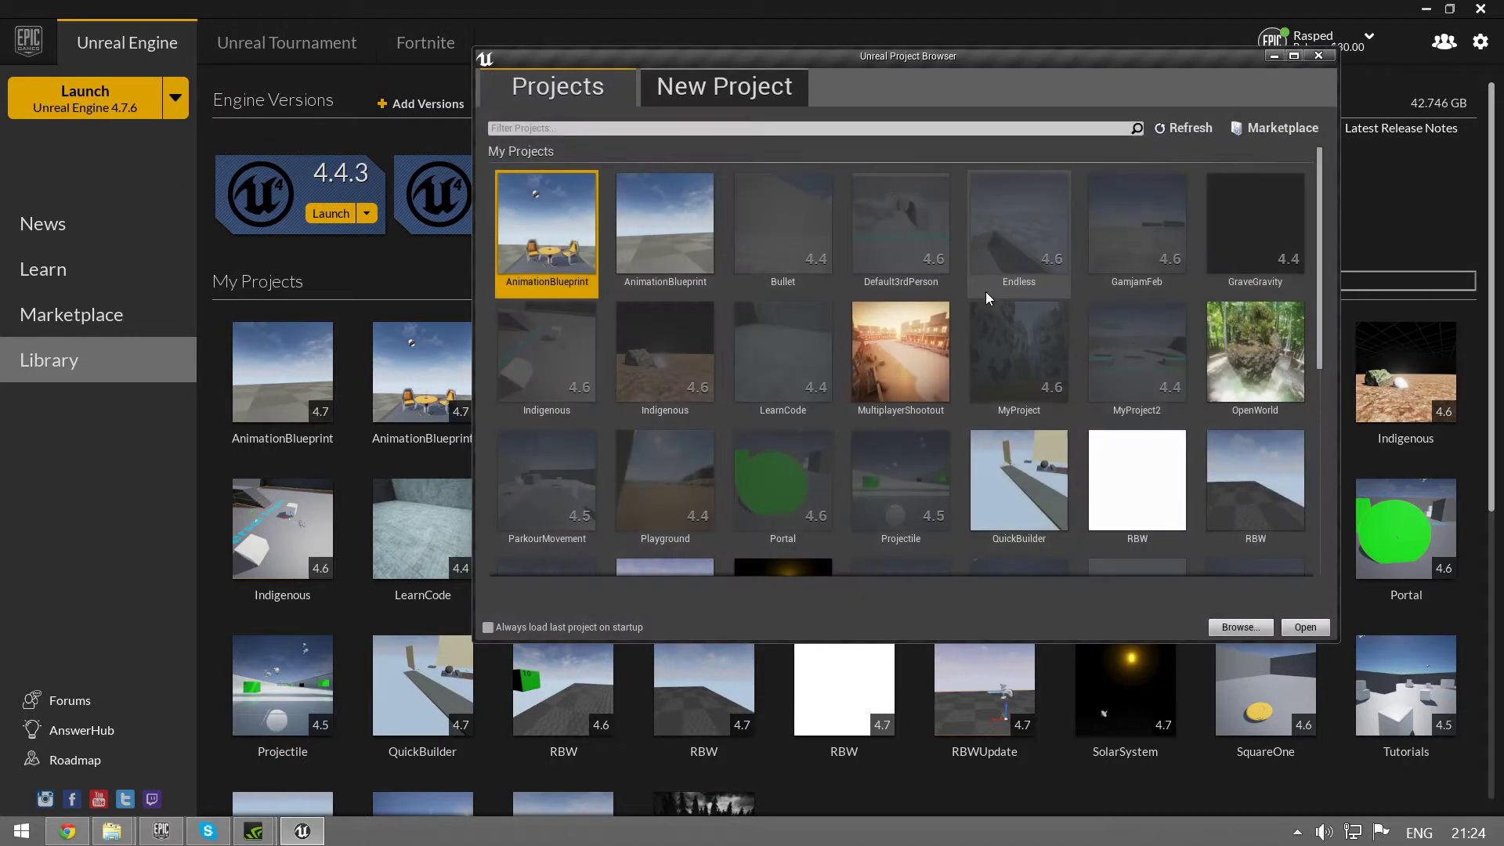
# Step: Create a Blank Blueprint project named RBWDemo with no starter content
pyautogui.click(1294, 56)
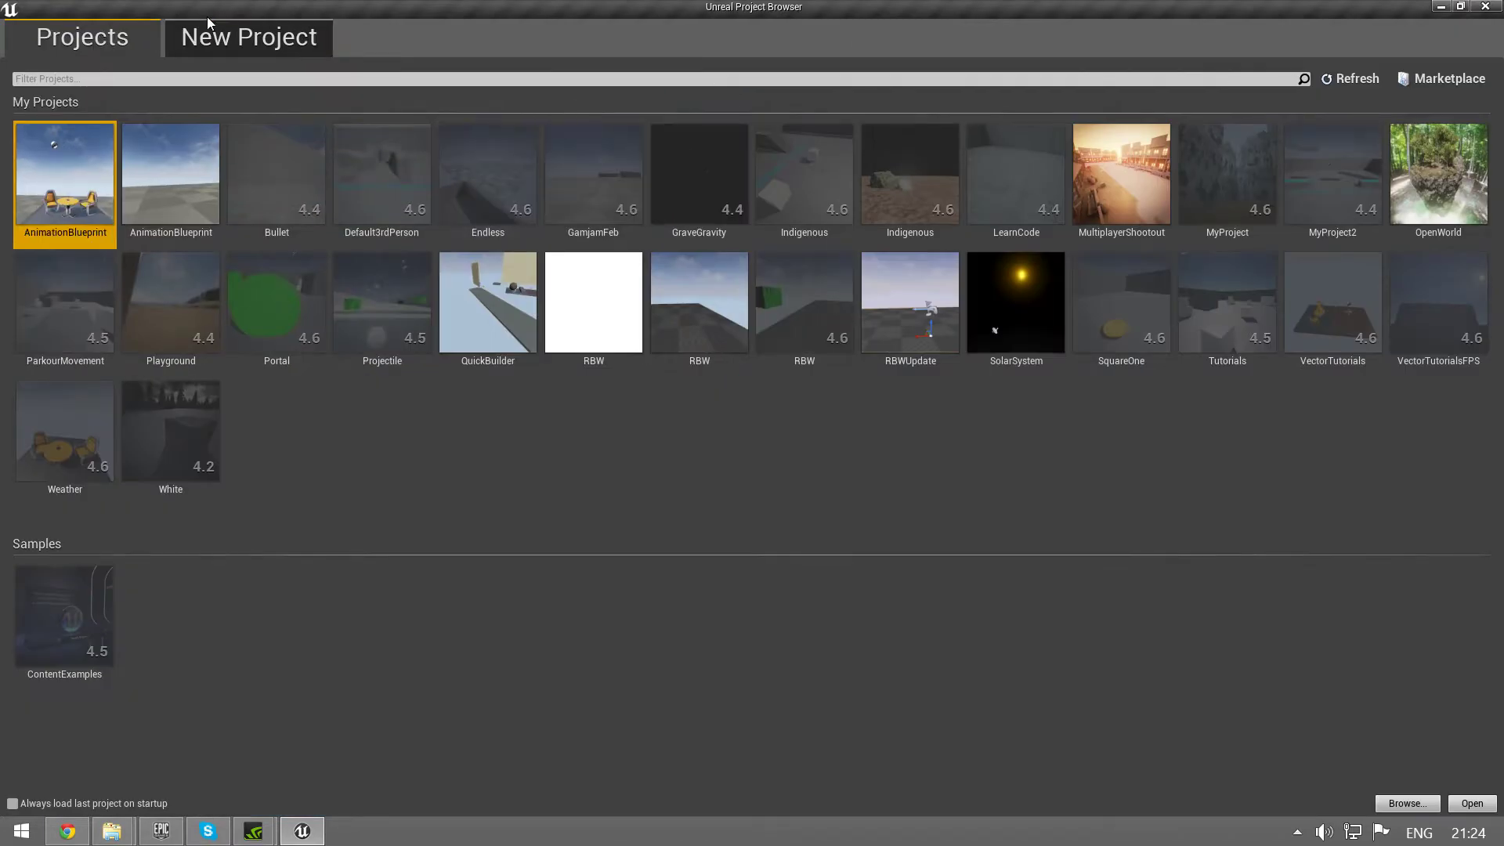
pyautogui.click(205, 40)
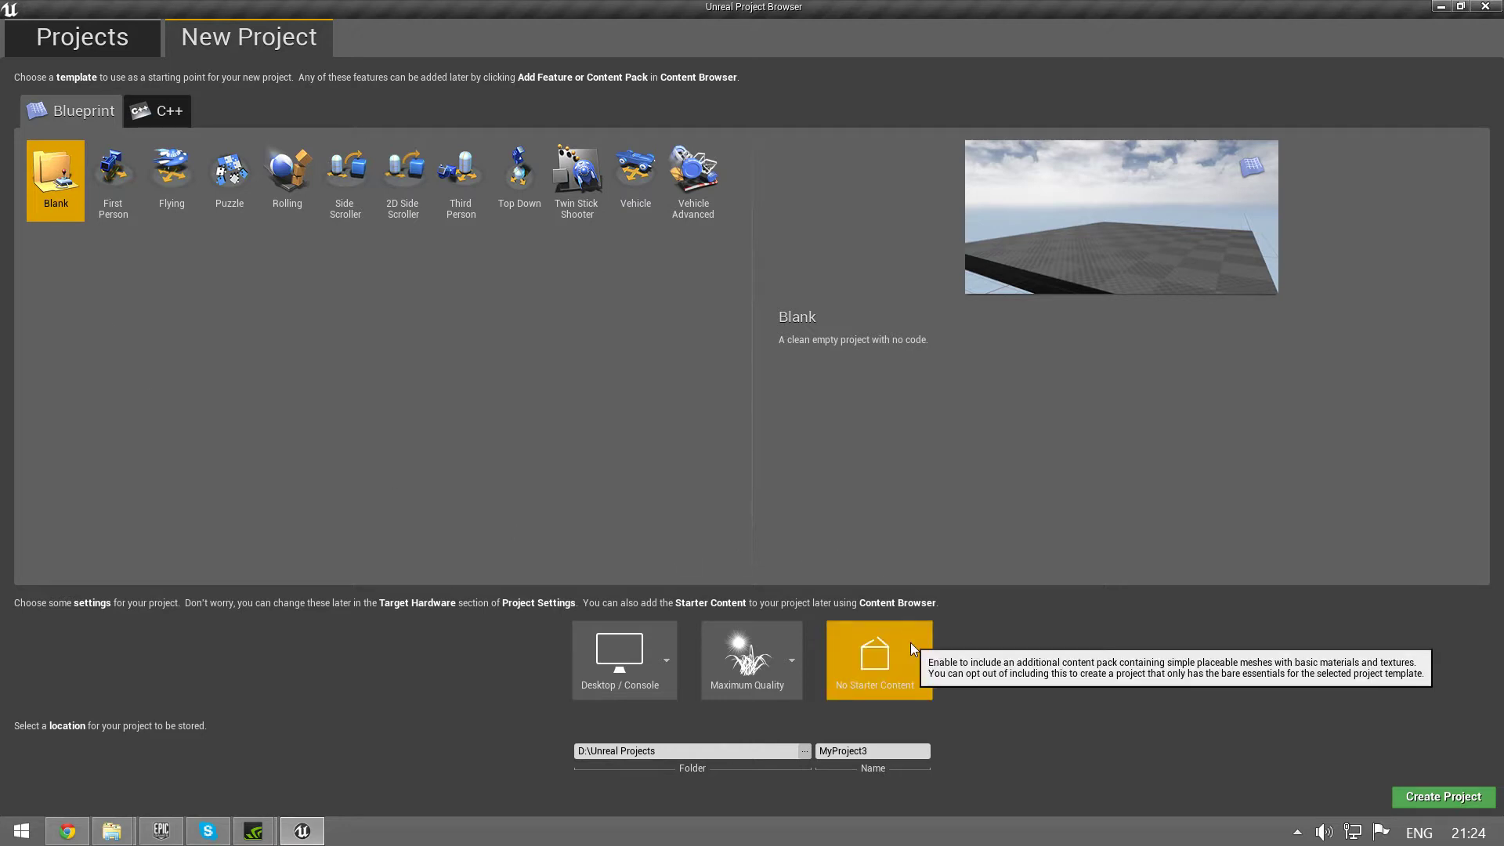
pyautogui.click(819, 757)
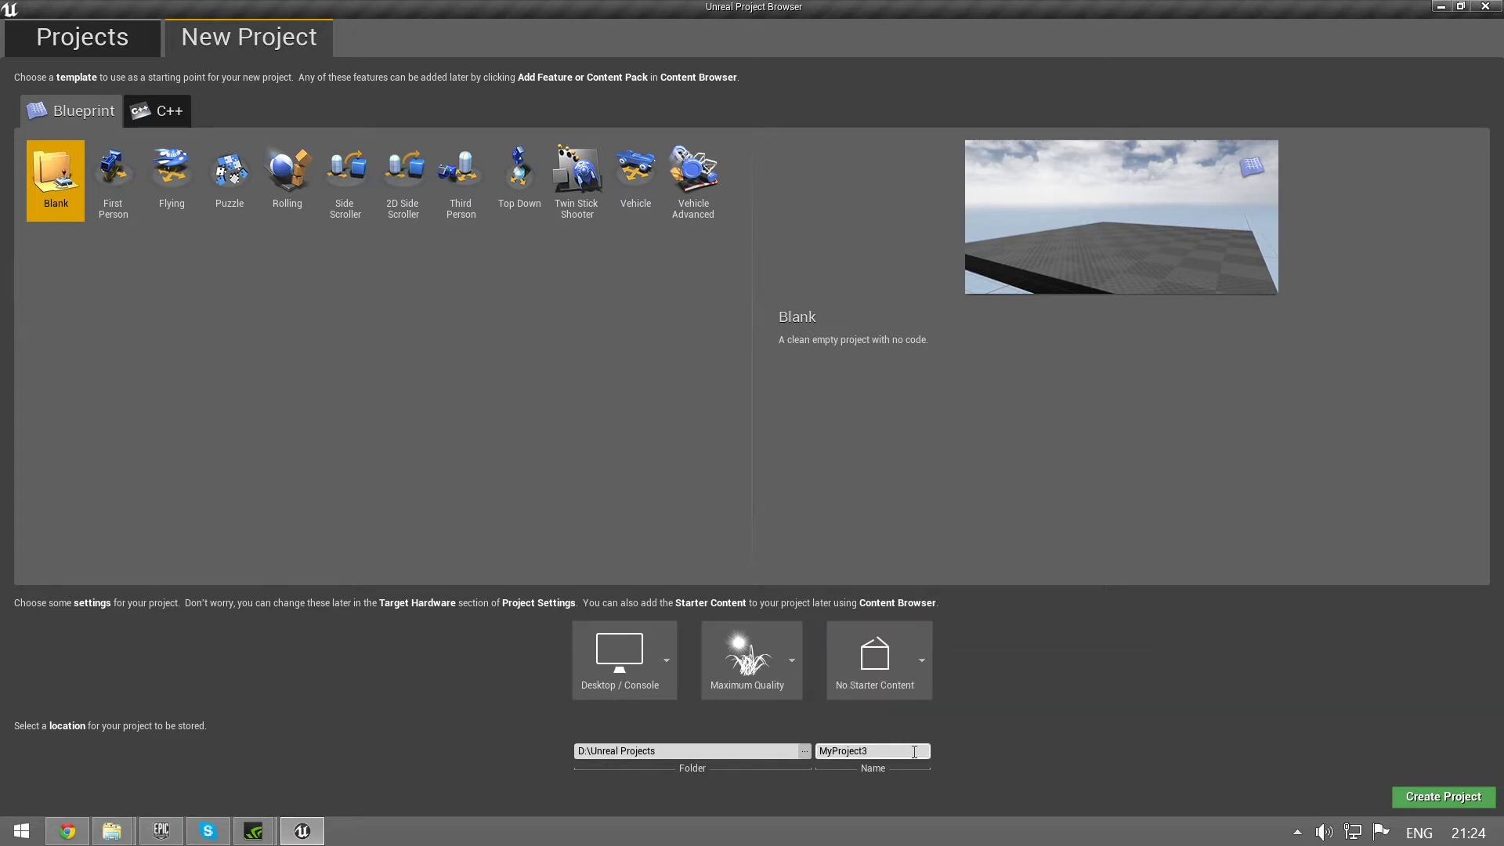
pyautogui.write('RB')
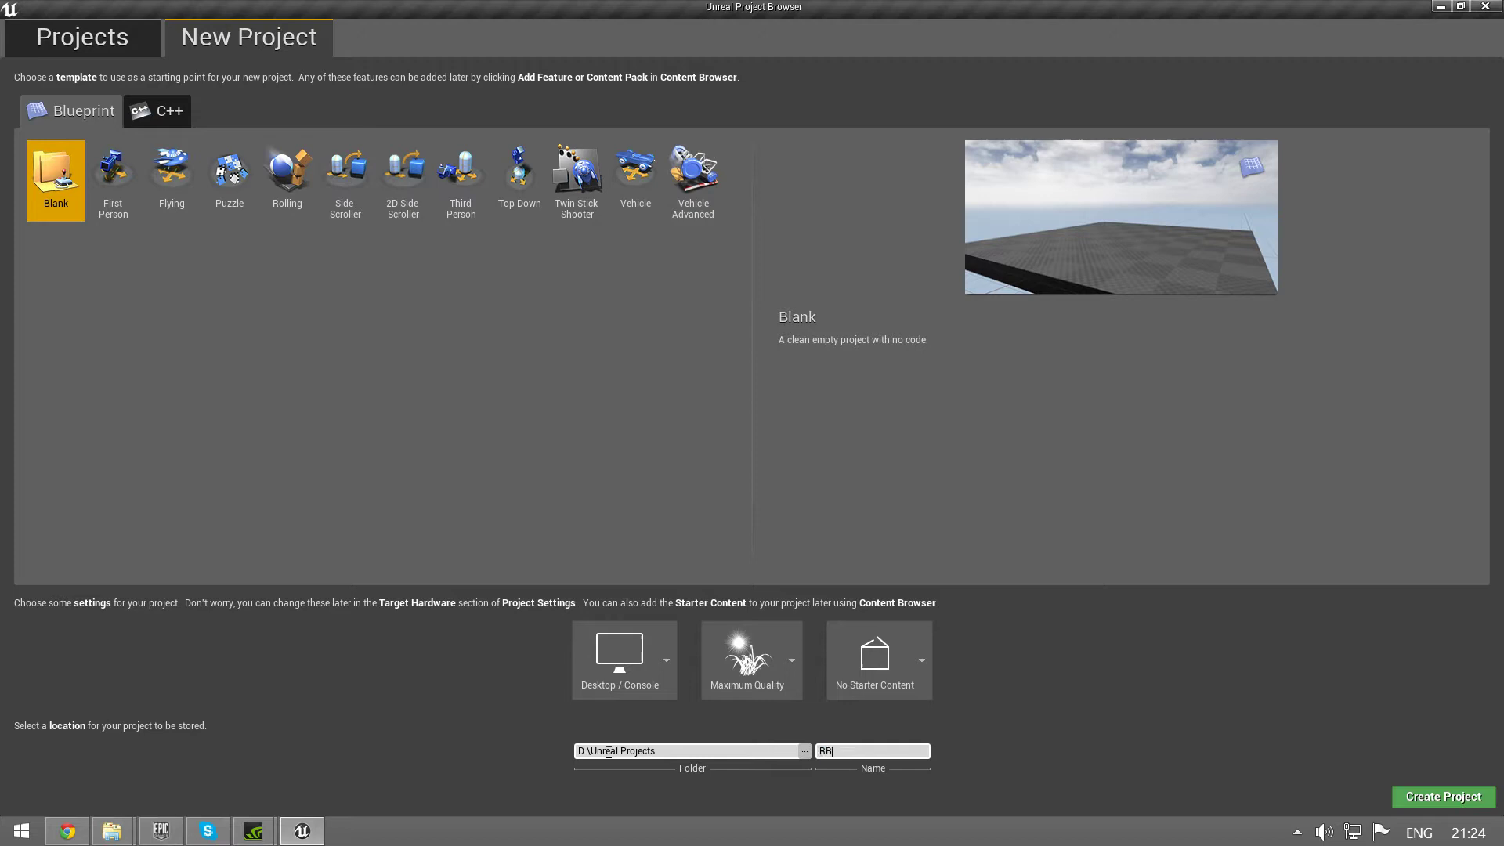
pyautogui.write('WDemo')
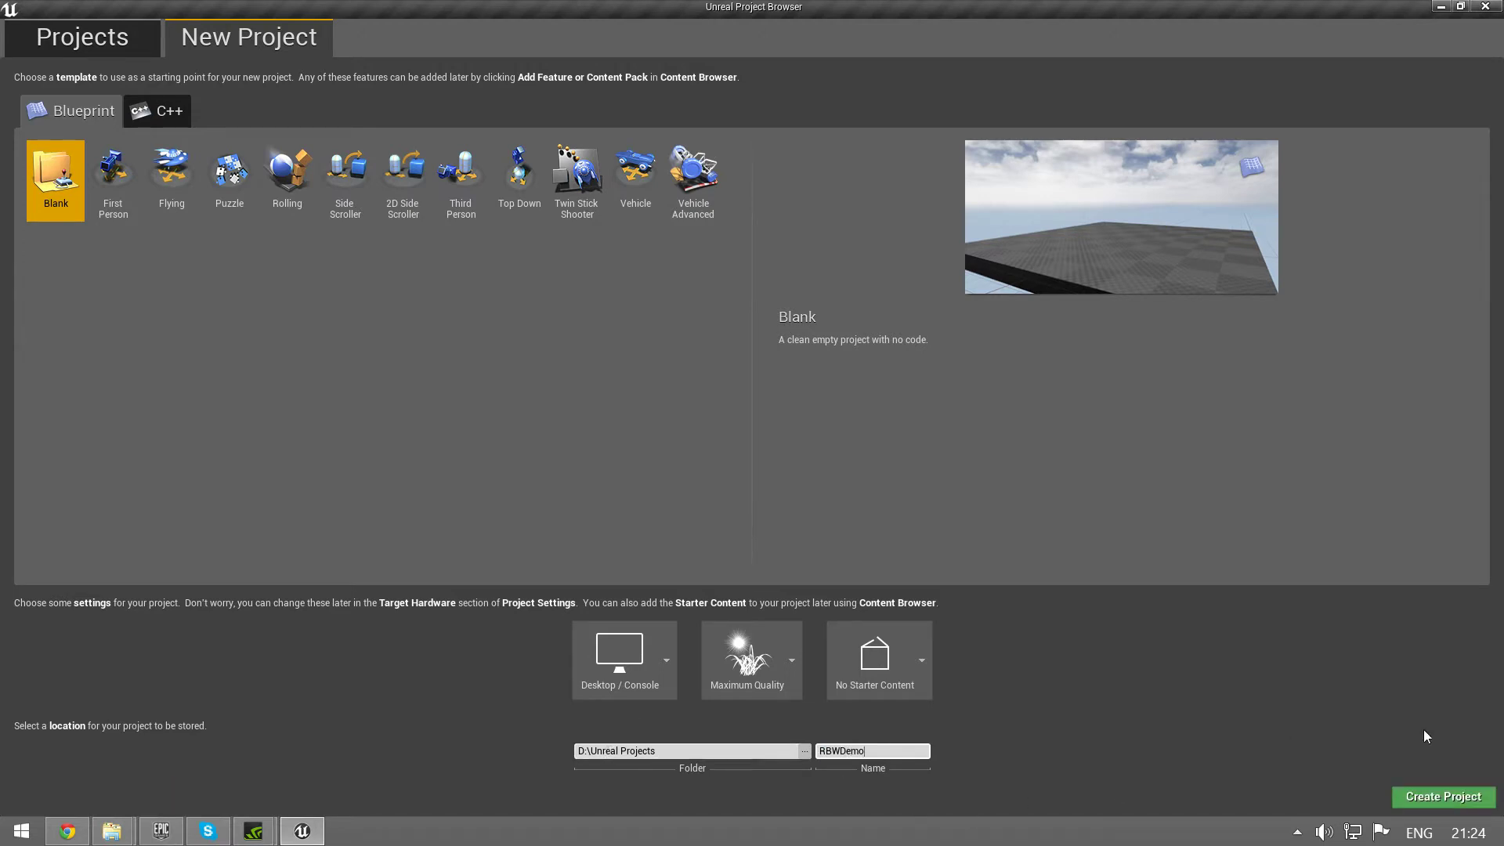
pyautogui.click(1443, 796)
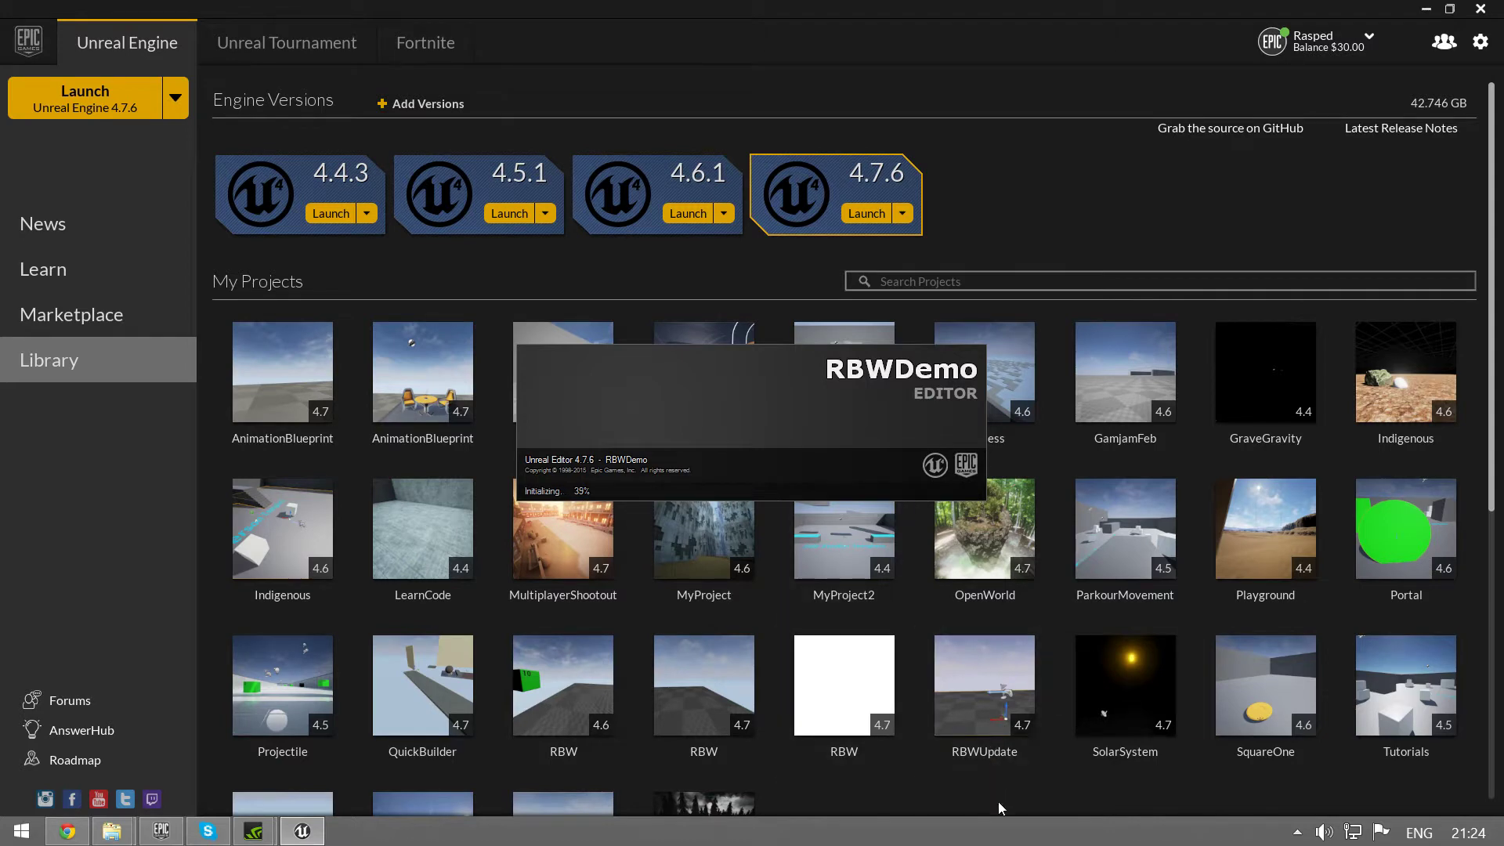
# Step: Add the Realistic Blueprint Weapons Vault pack to the RBWDemo project
pyautogui.scroll(-5, 1061, 788)
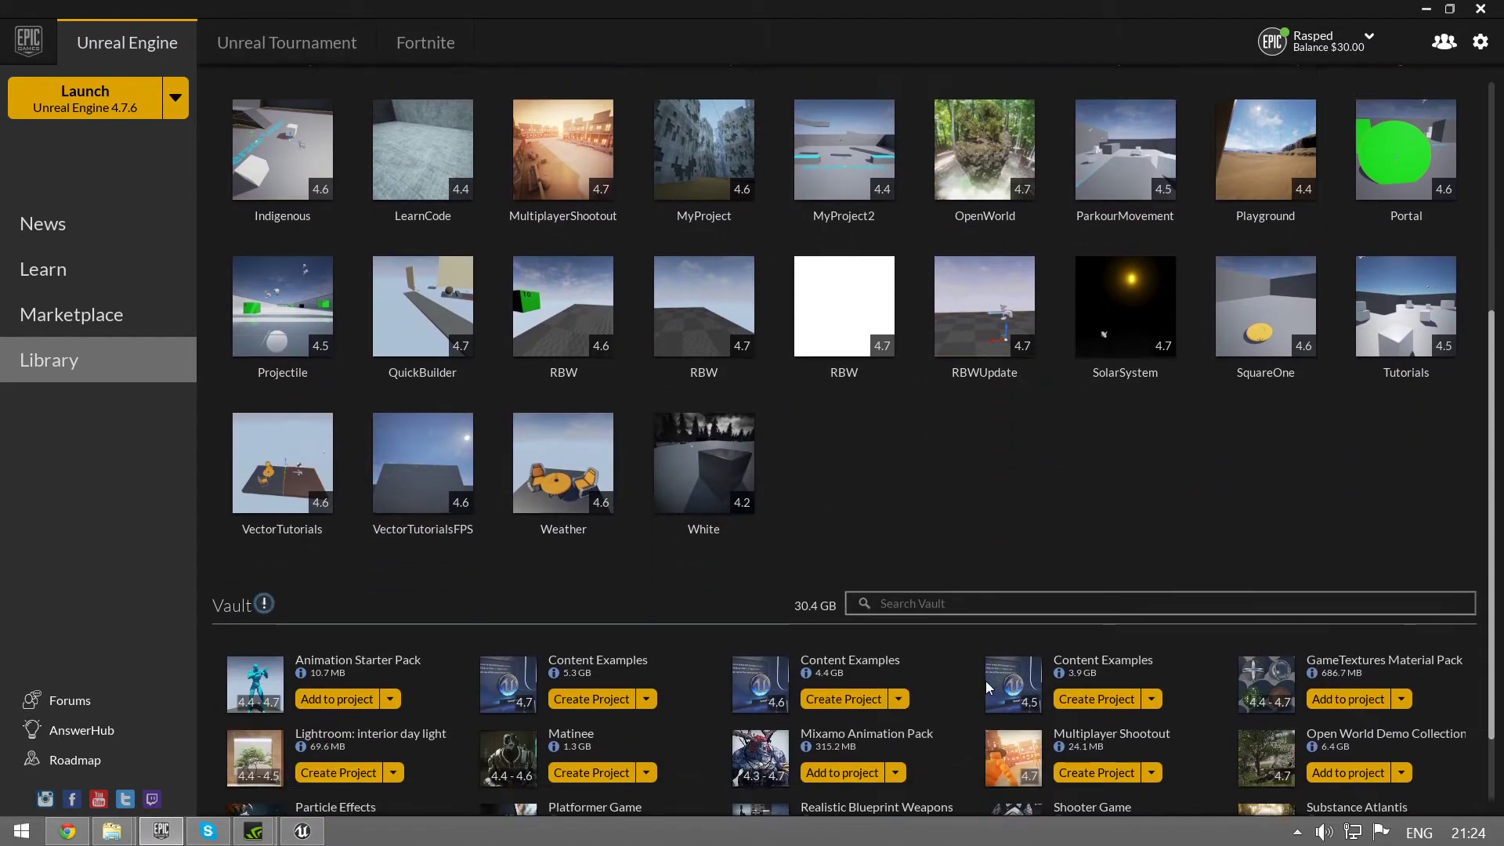
pyautogui.scroll(-2, 985, 682)
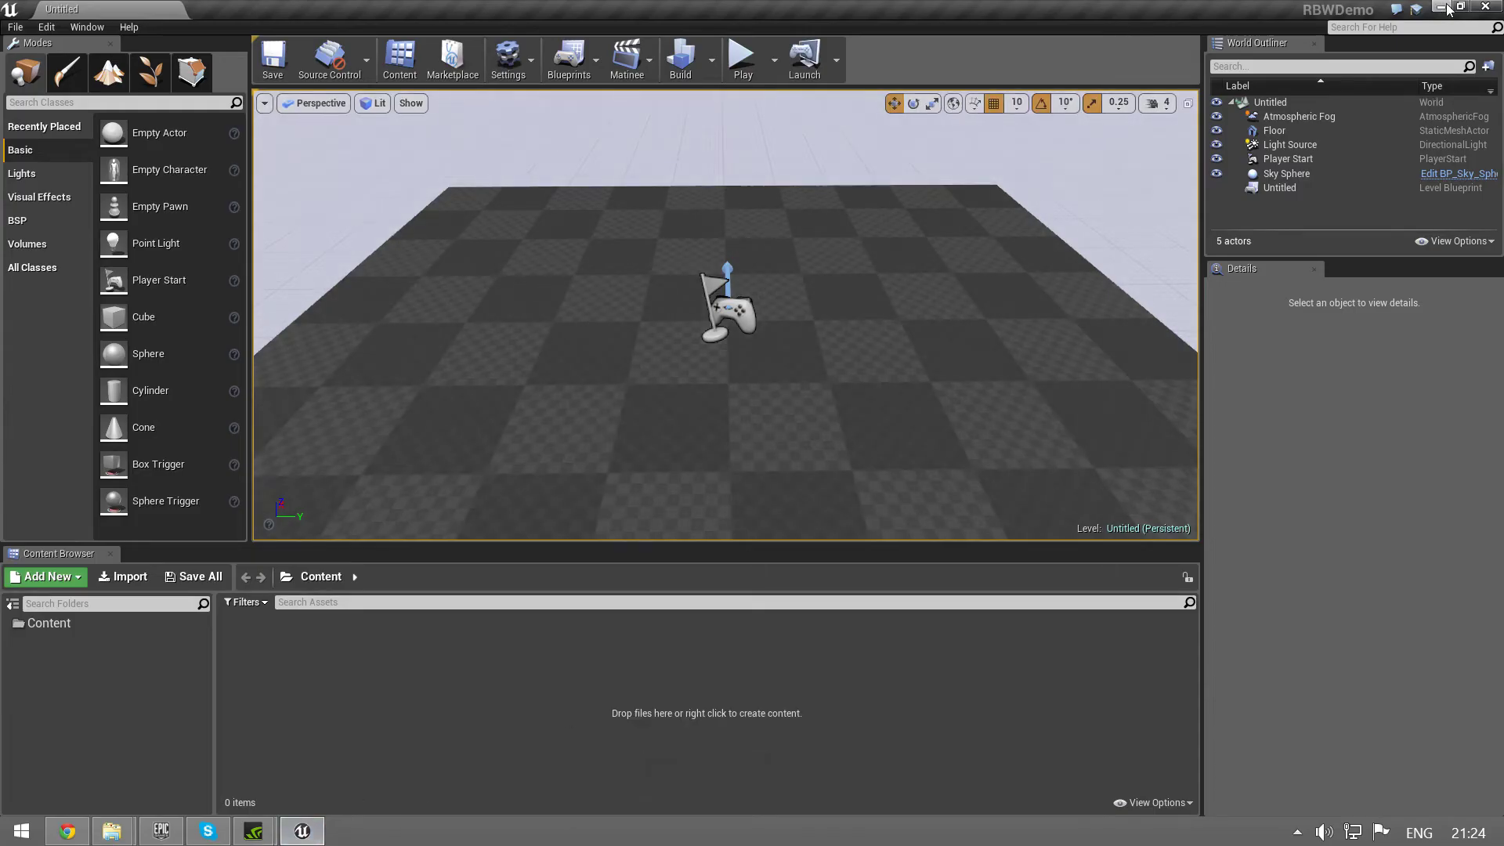
pyautogui.click(1446, 7)
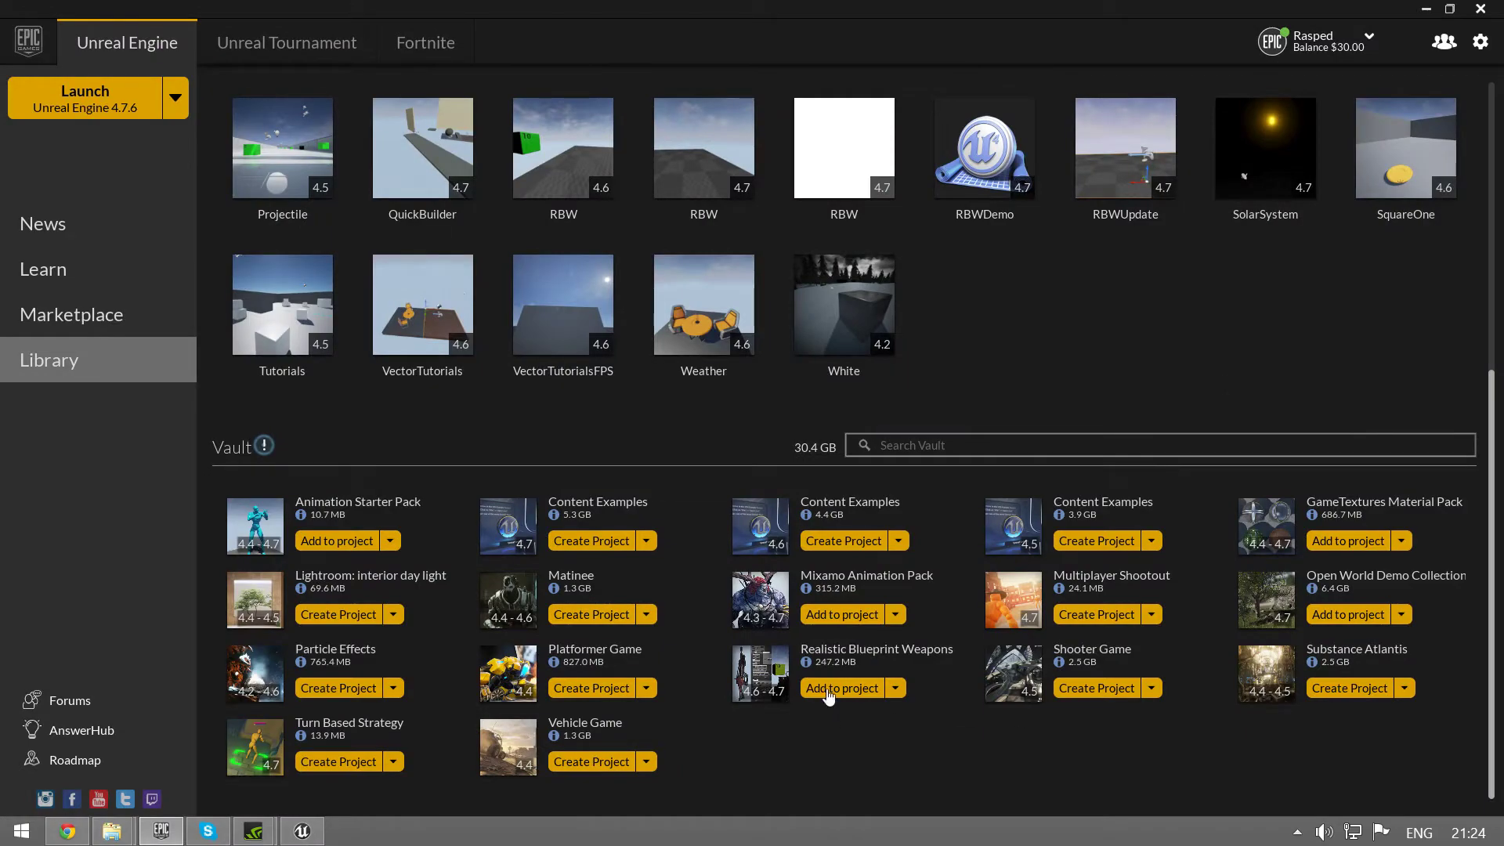
pyautogui.click(829, 691)
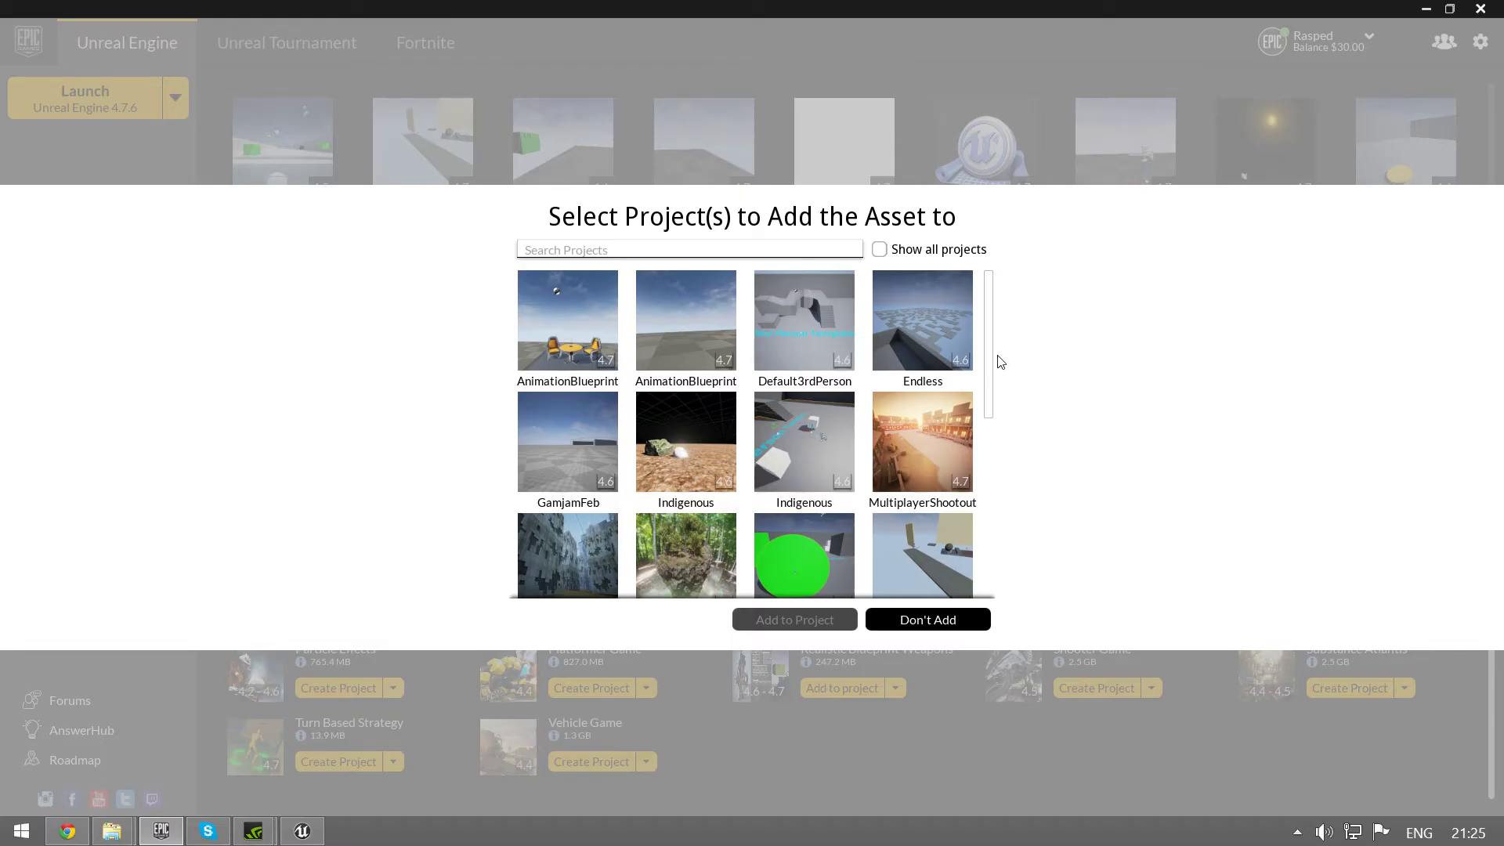
pyautogui.moveTo(990, 374); pyautogui.dragTo(993, 506)
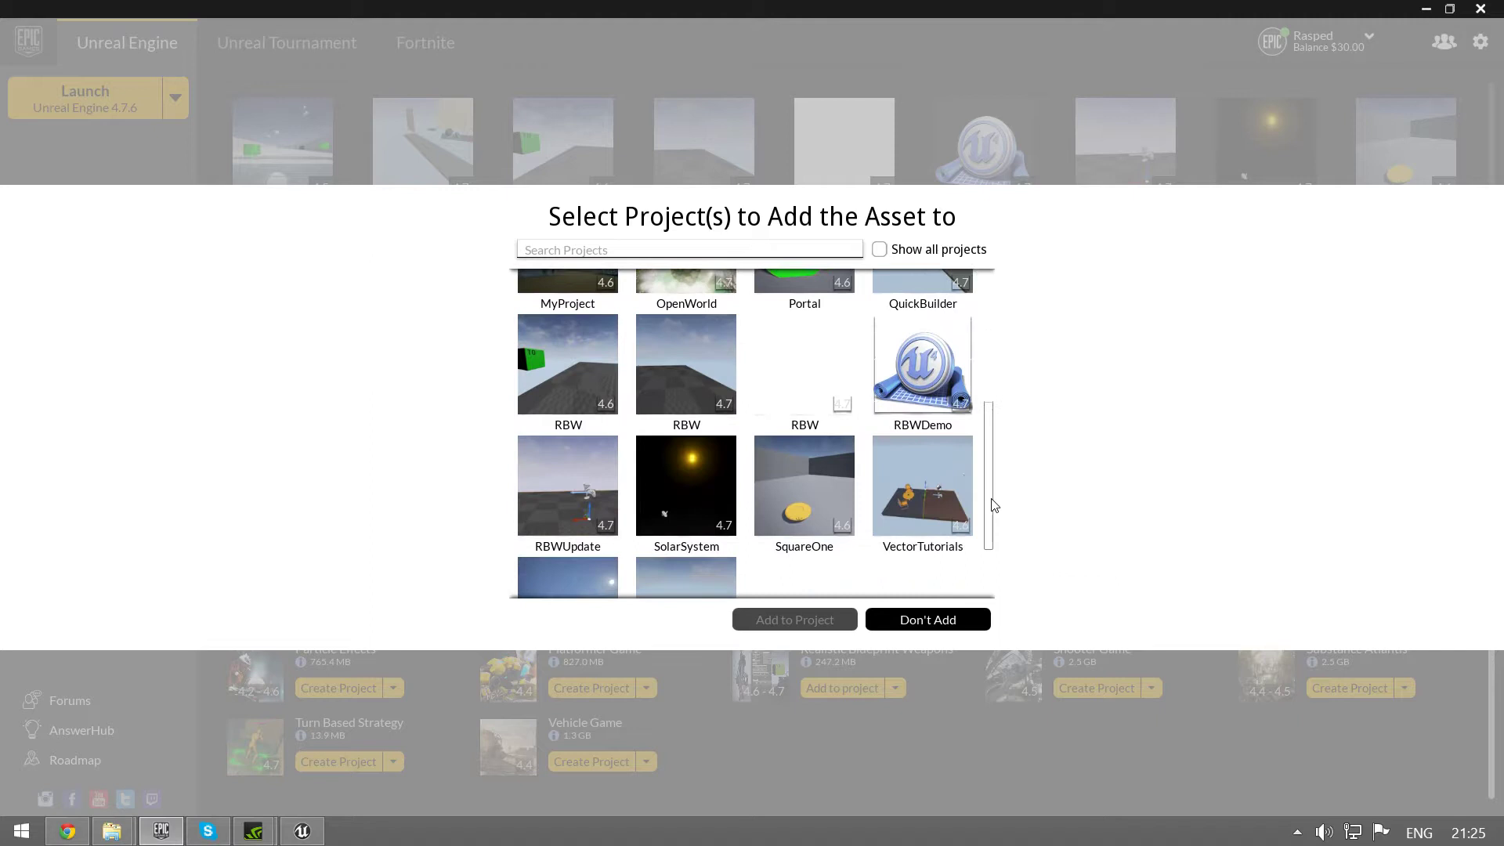
pyautogui.click(922, 367)
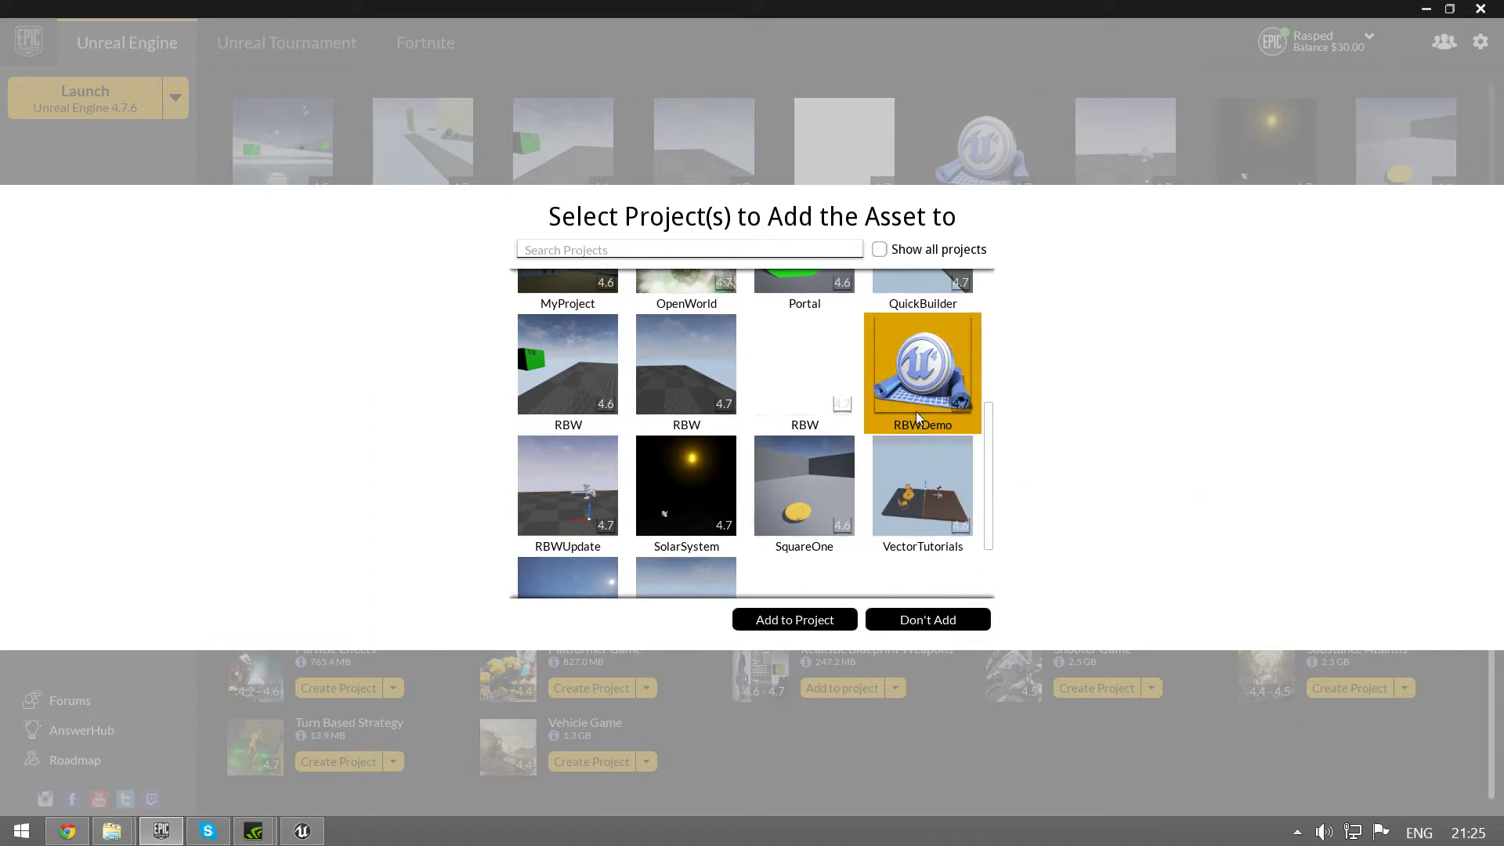
pyautogui.click(793, 622)
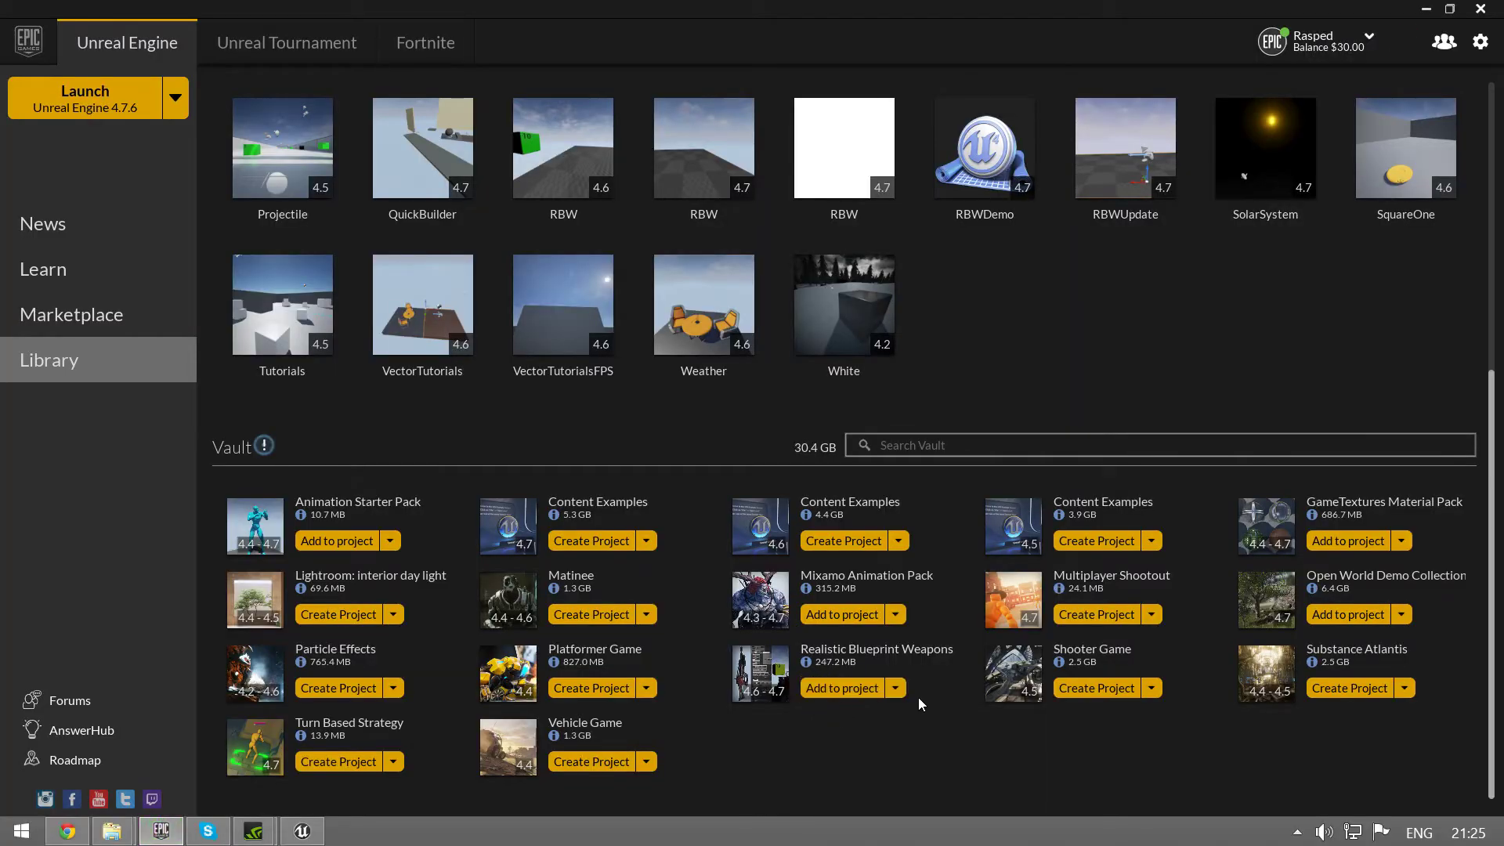
# Step: Return to the RBWDemo editor and test-play the empty level, then stop
pyautogui.click(303, 831)
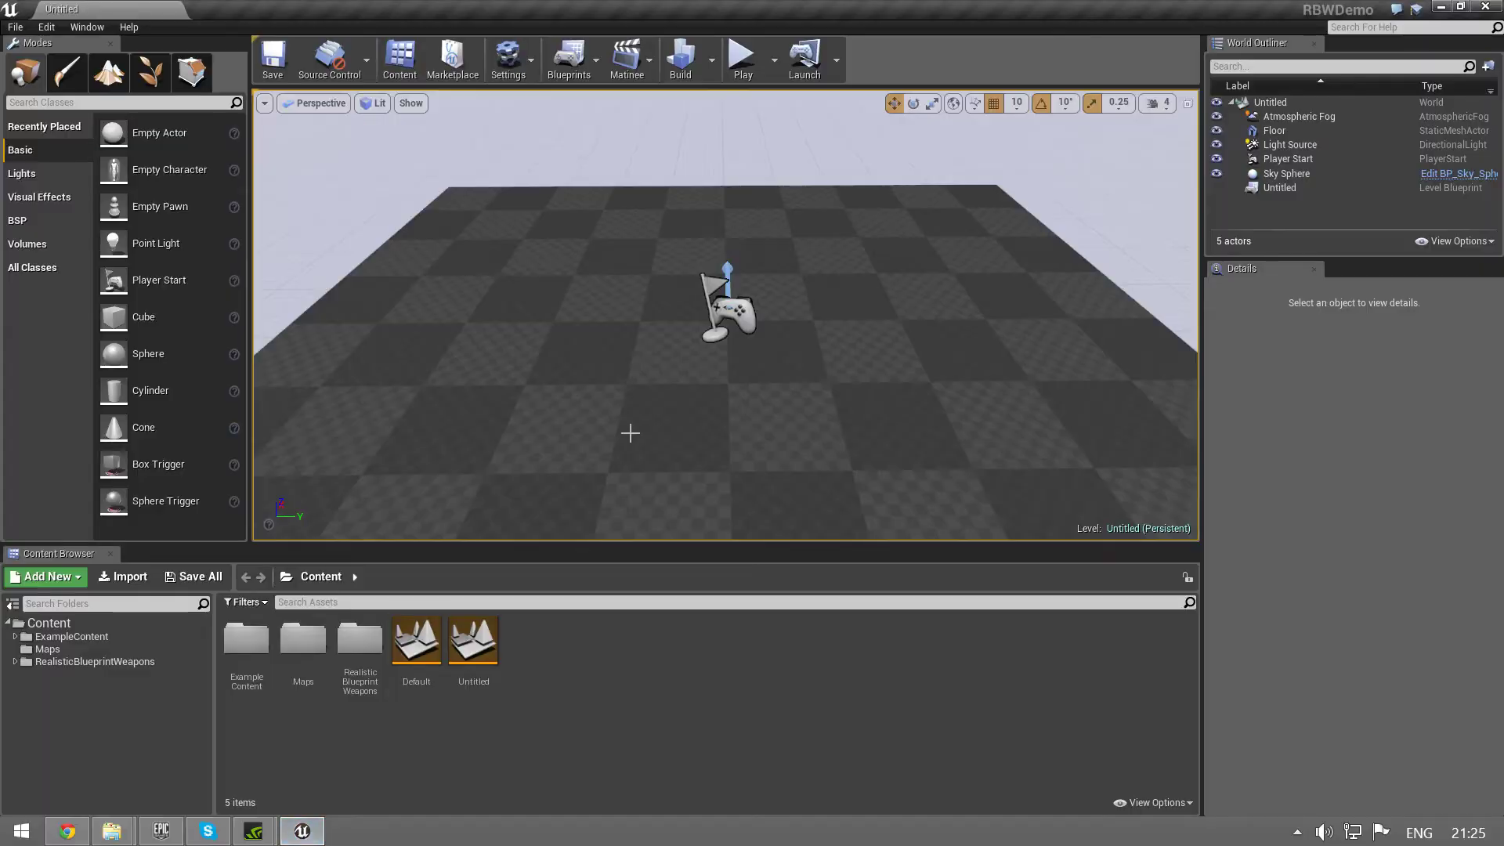
pyautogui.moveTo(728, 439); pyautogui.dragTo(689, 517)
pyautogui.moveTo(689, 517); pyautogui.dragTo(756, 98, button='right')
pyautogui.click(742, 59)
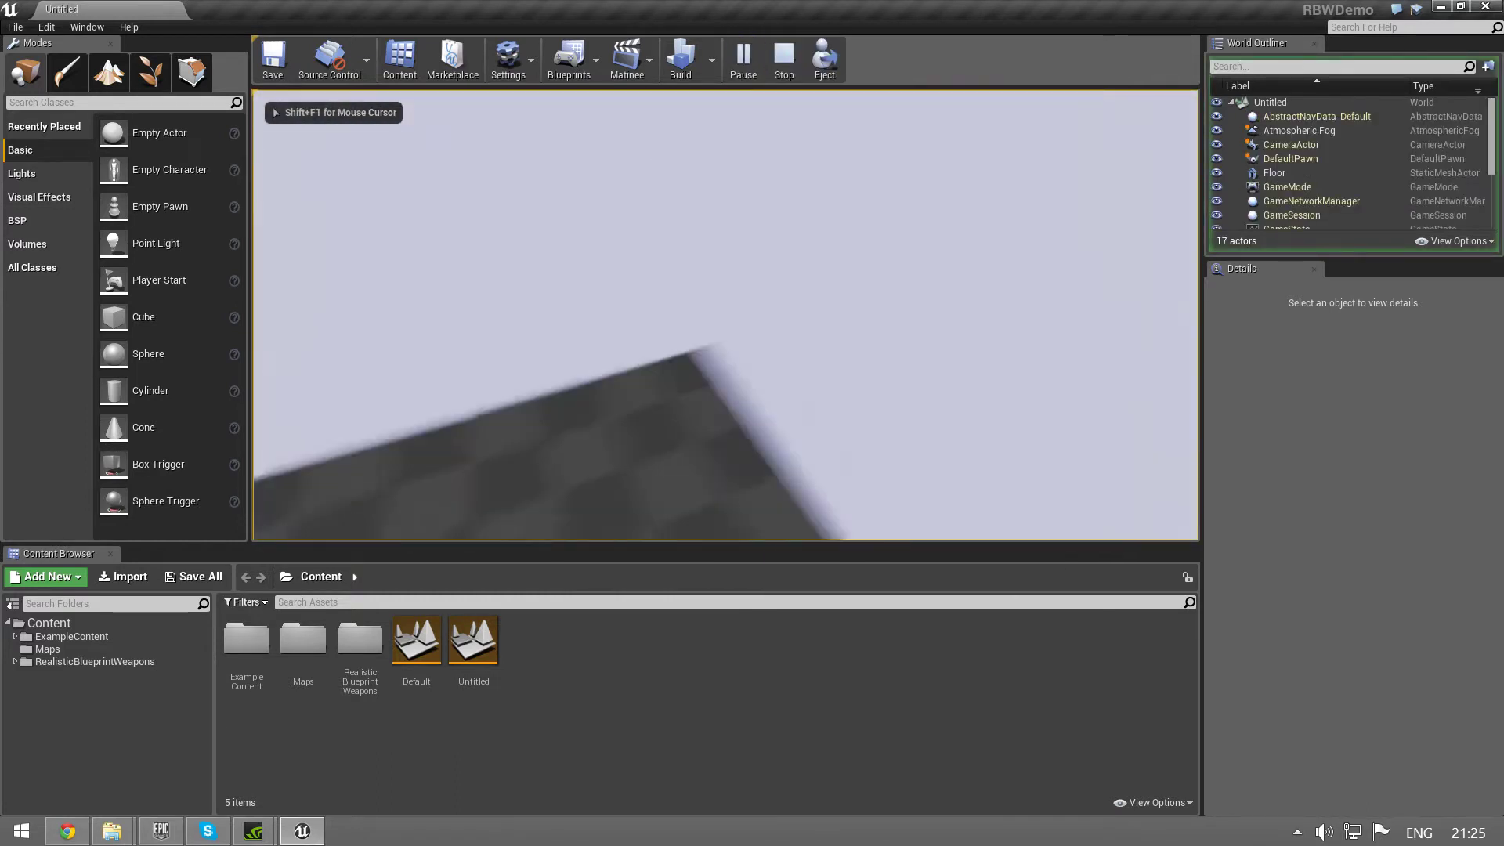
pyautogui.press('Escape')
pyautogui.moveTo(612, 350)
pyautogui.mouseDown(button='right')
pyautogui.moveTo(639, 350)
pyautogui.moveTo(612, 350)
pyautogui.mouseUp(button='right')
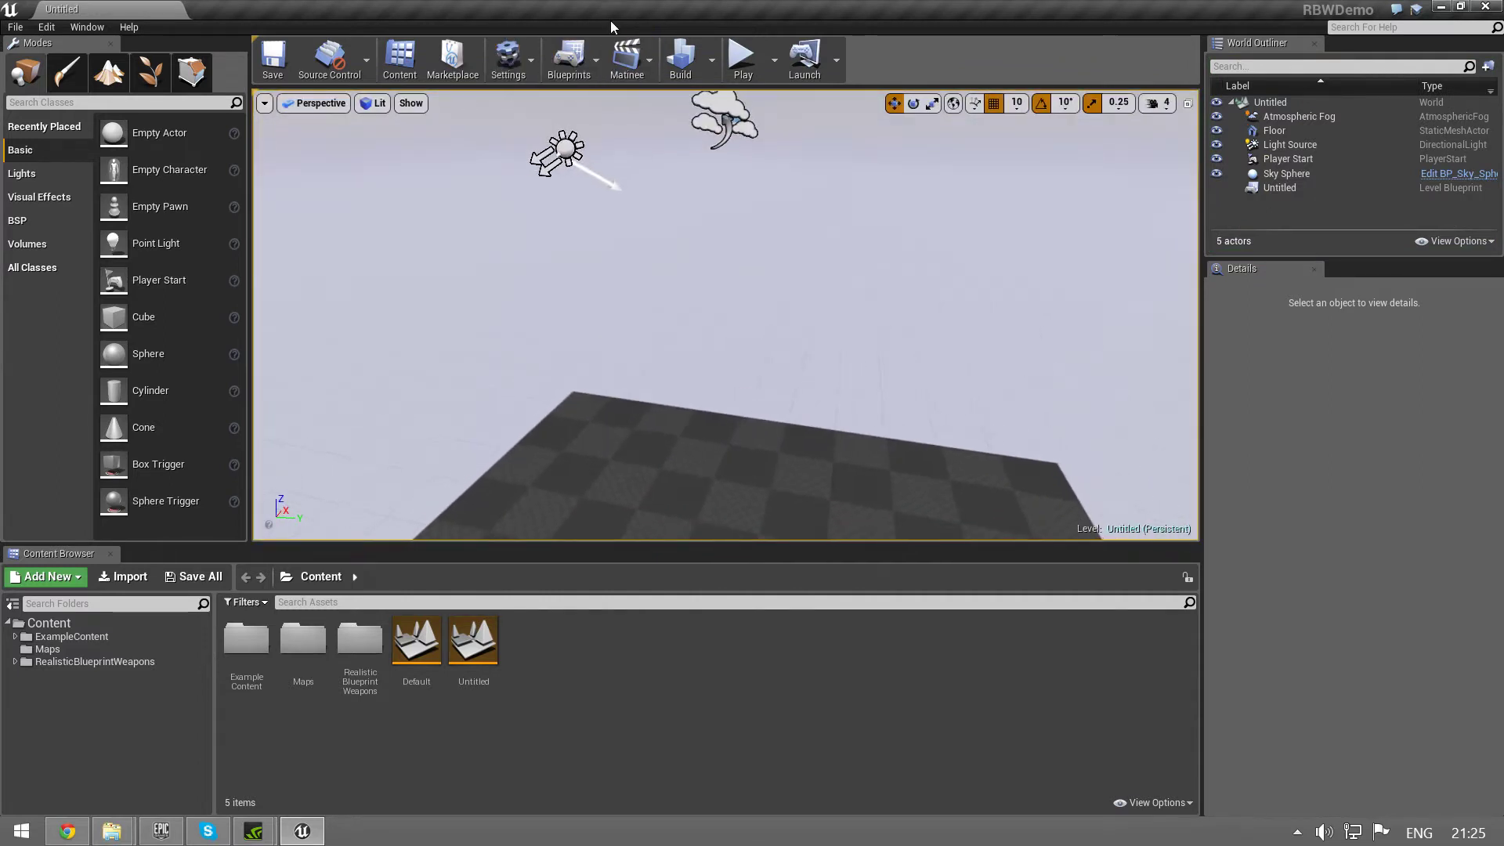
# Step: Set the project's GameMode class to MyGame
pyautogui.click(596, 59)
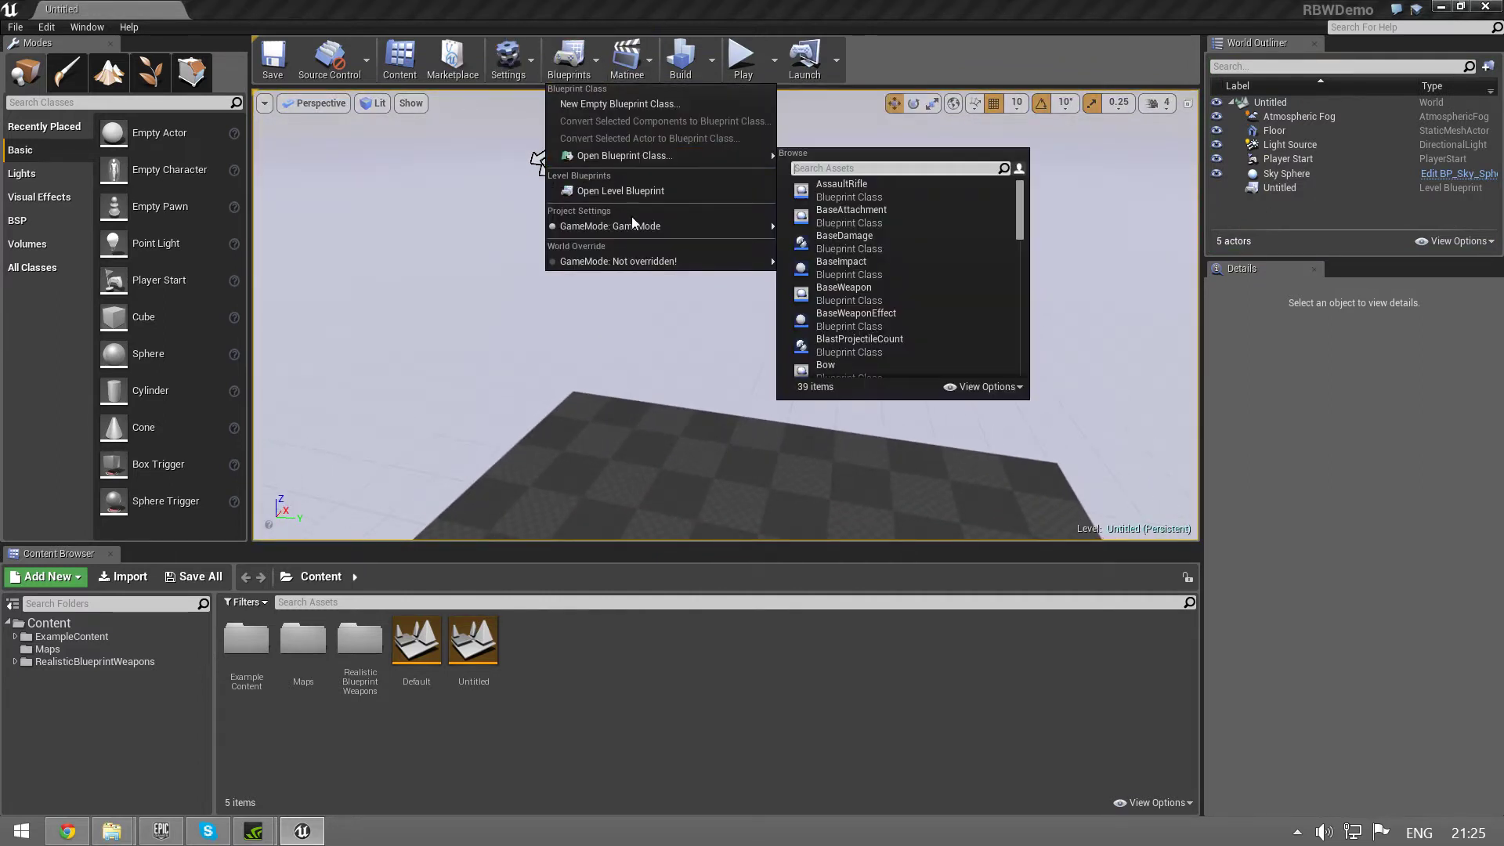
pyautogui.moveTo(736, 227)
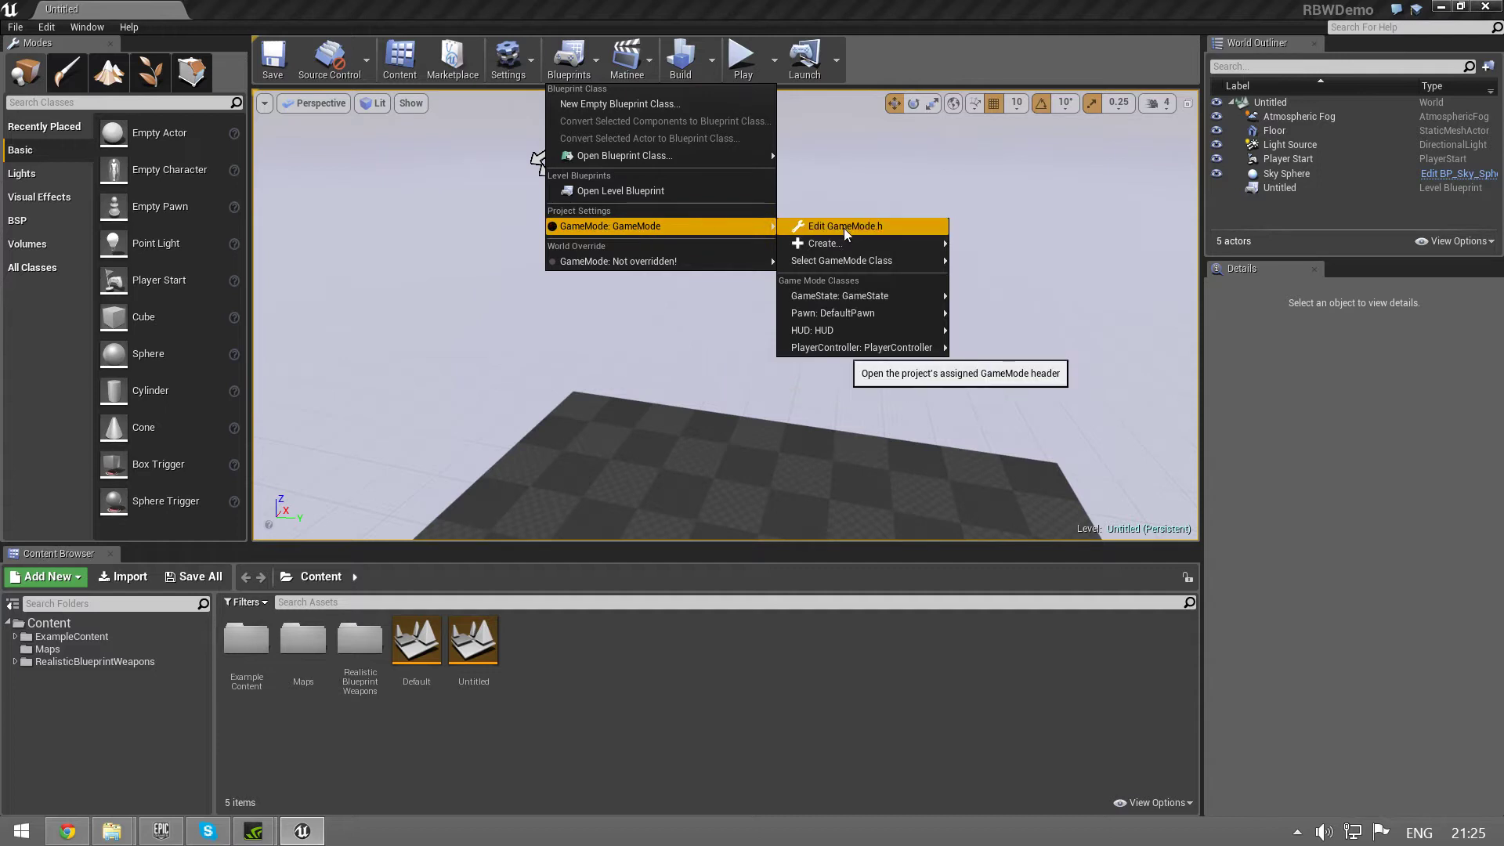
pyautogui.moveTo(844, 264)
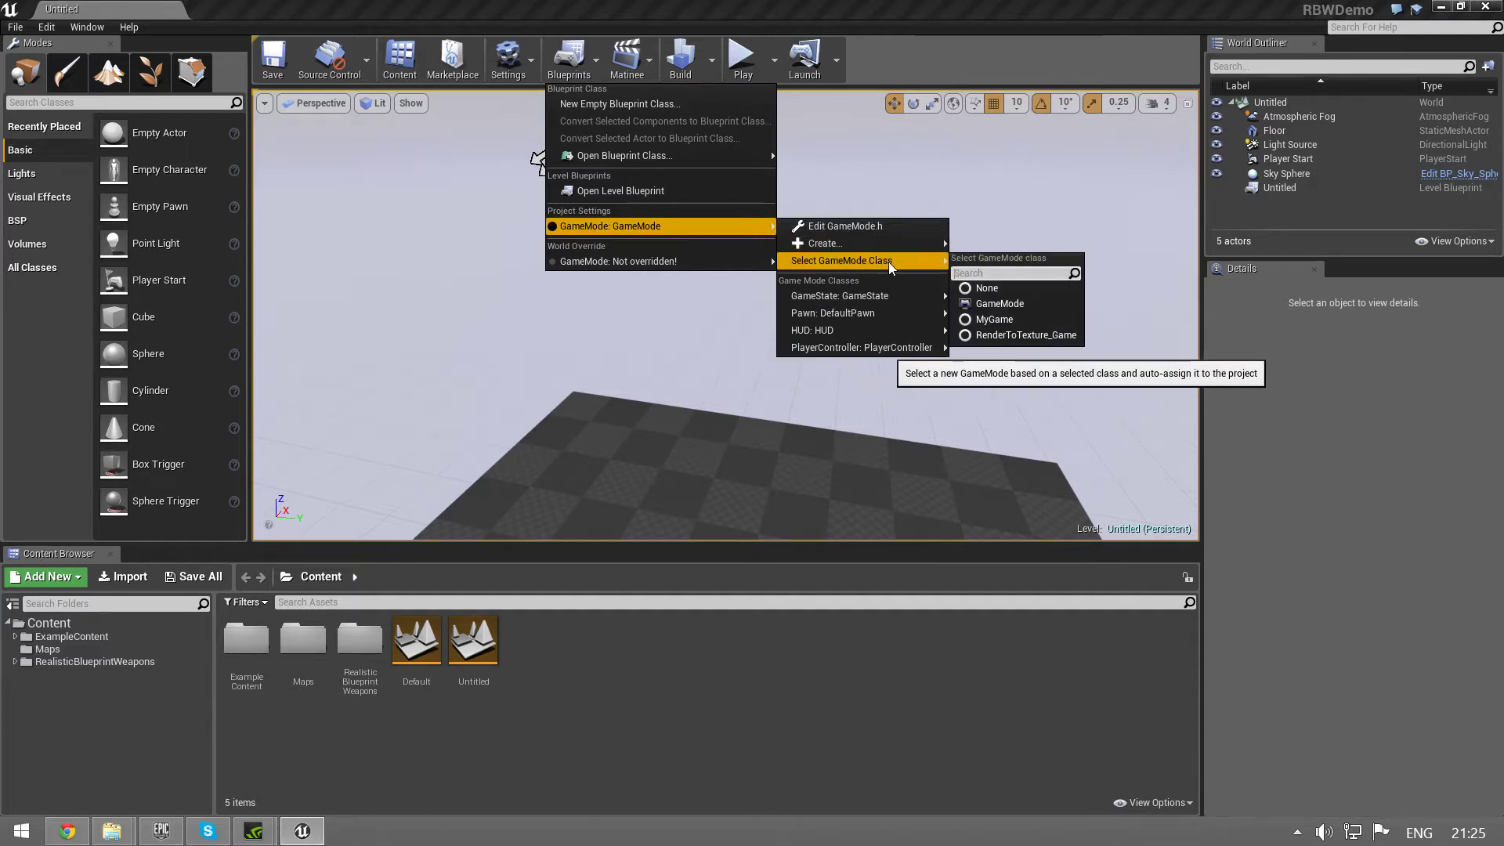
pyautogui.click(991, 323)
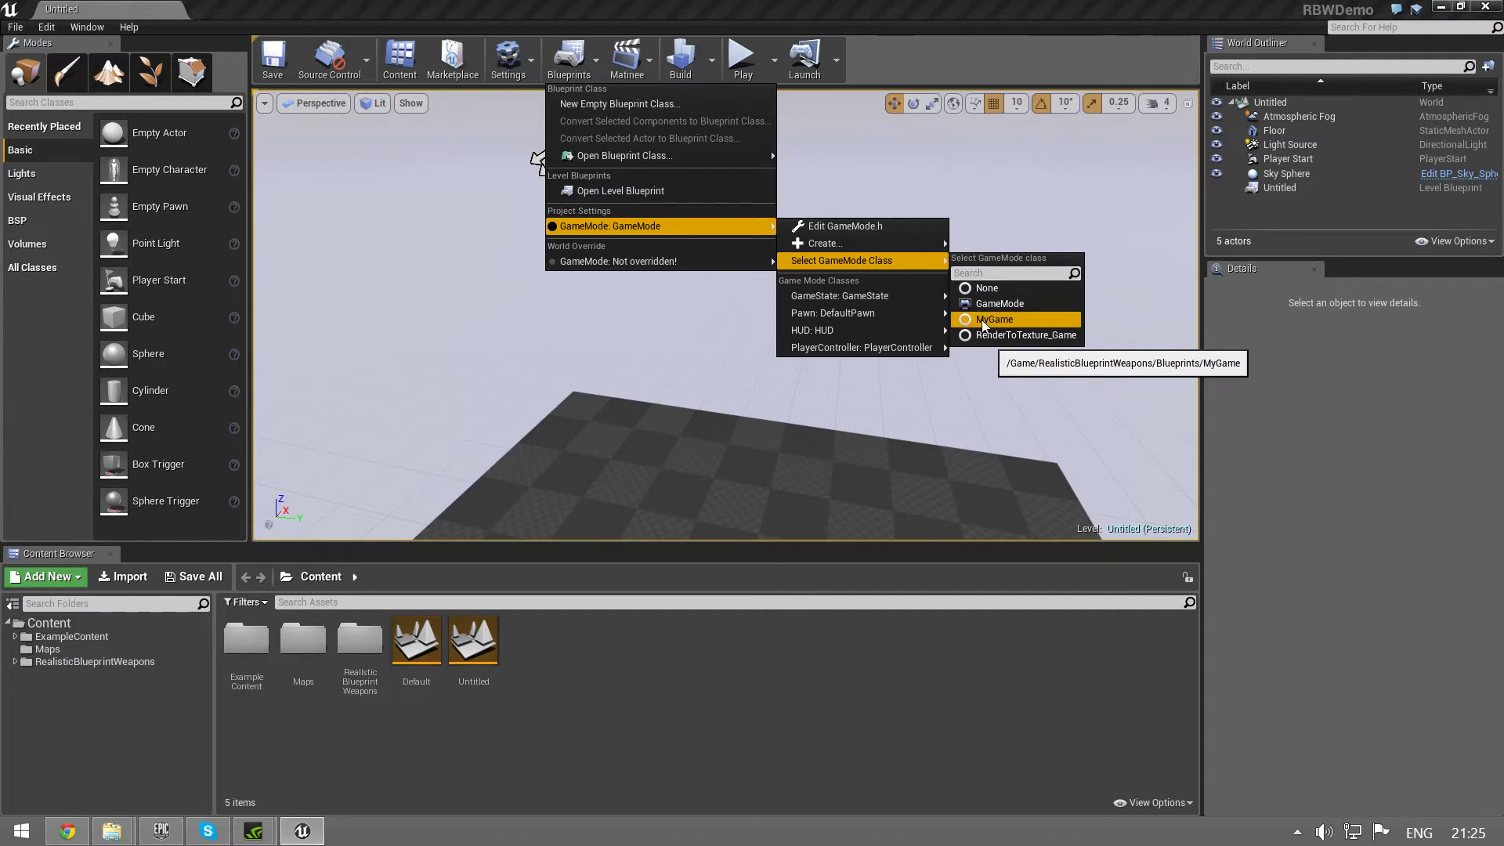
pyautogui.click(12, 689)
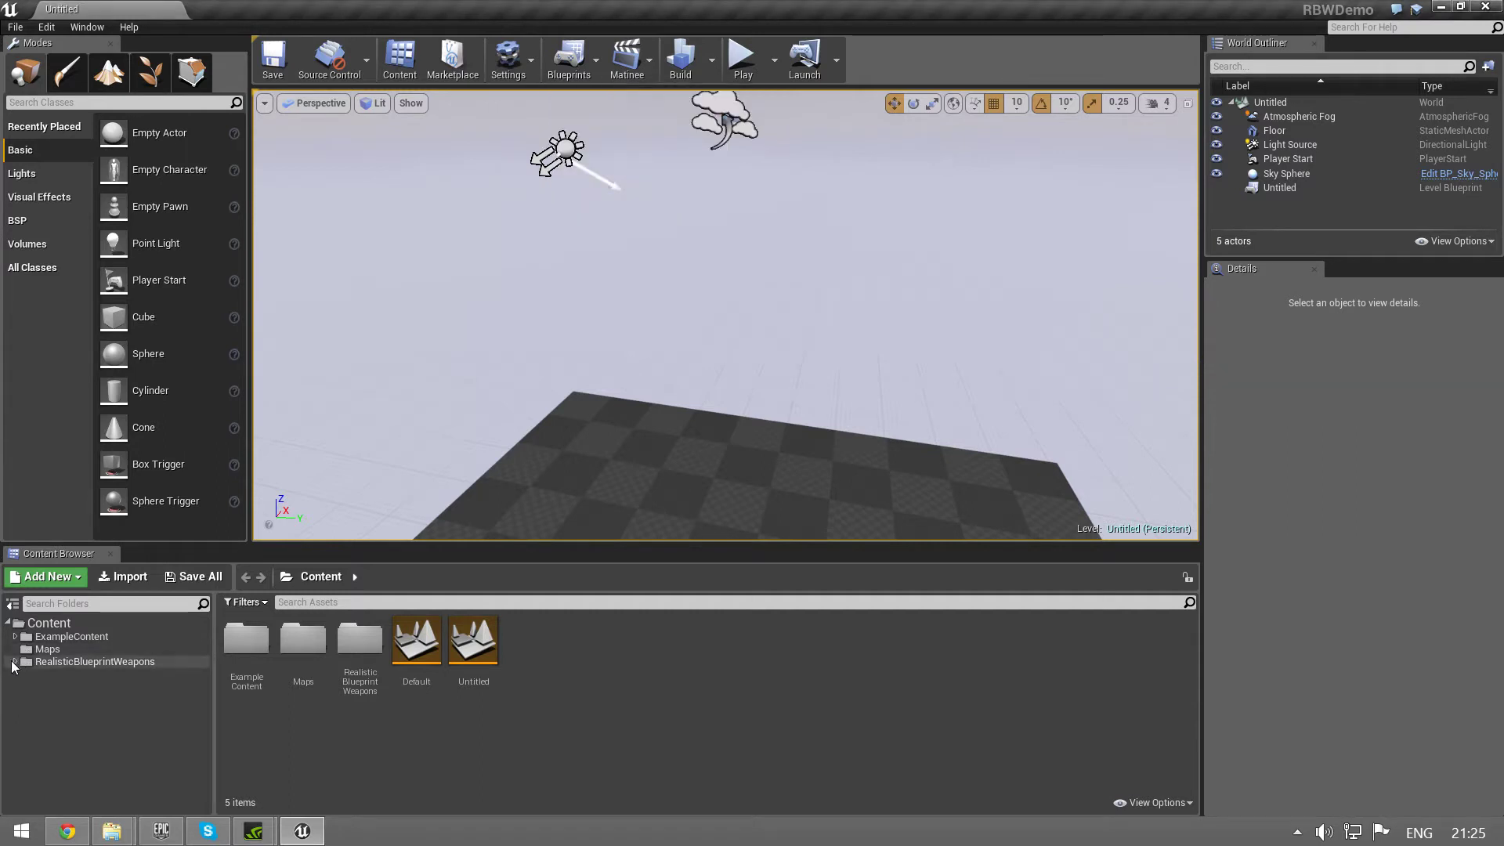
# Step: Open the RealisticBlueprintWeapons > Blueprints folder in the Content Browser
pyautogui.click(12, 663)
pyautogui.click(14, 663)
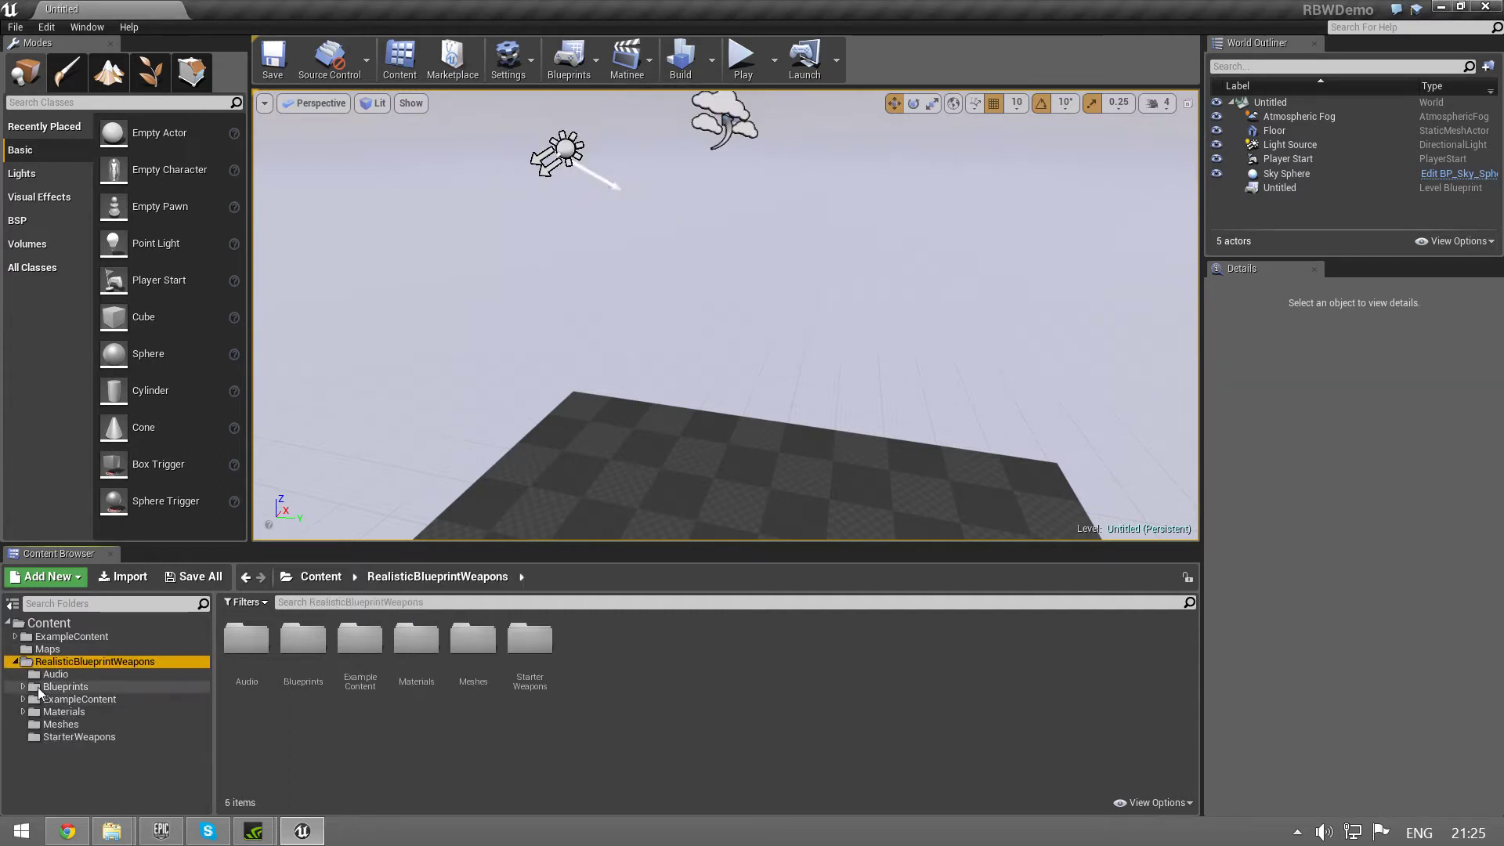
pyautogui.click(40, 685)
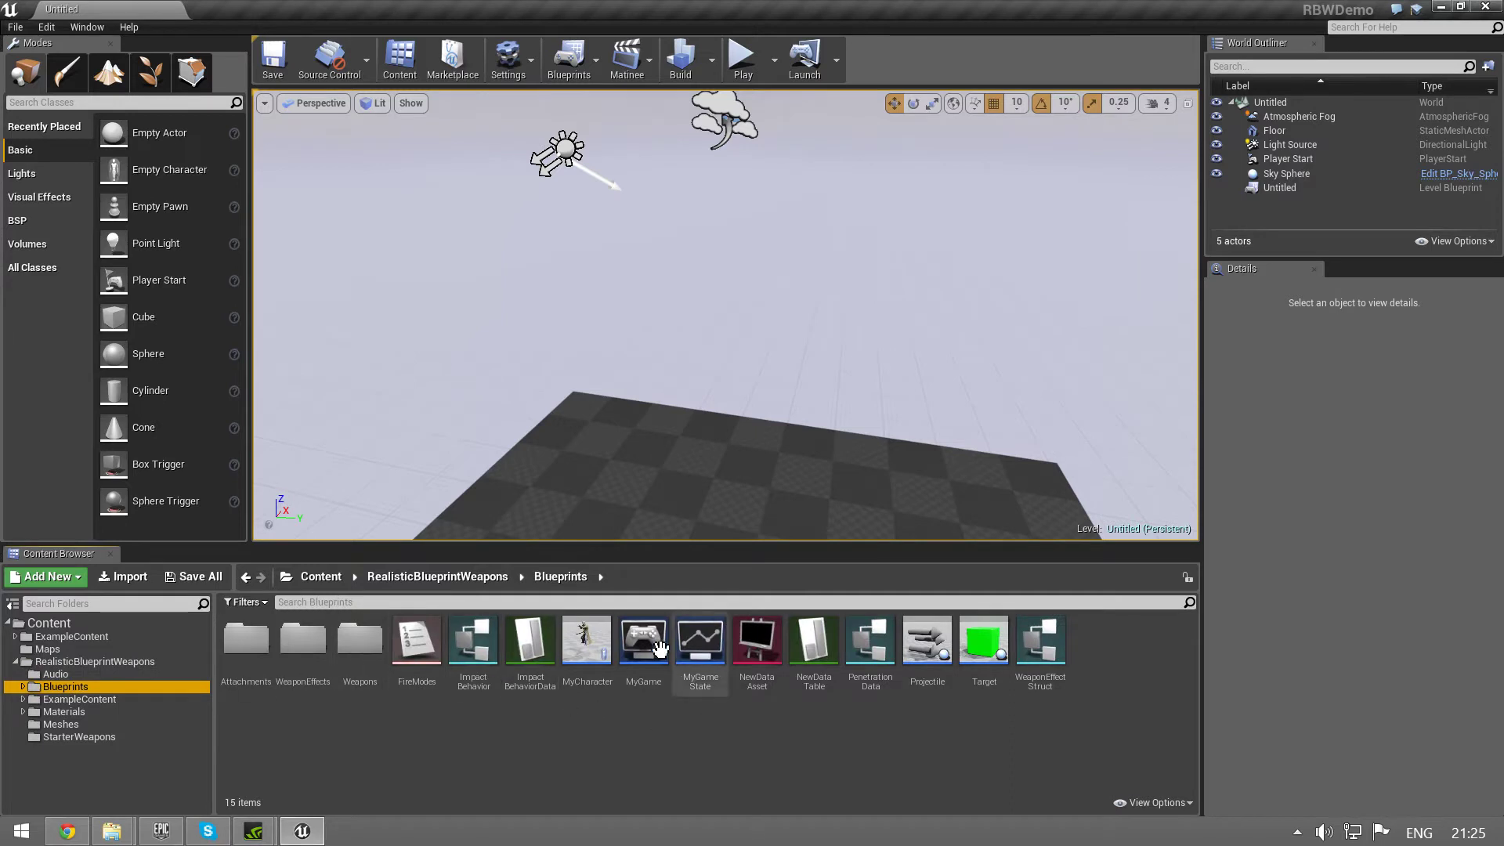
# Step: Play-test the level, fire the rifle twice, then stop the session
pyautogui.moveTo(705, 313); pyautogui.dragTo(742, 349, button='right')
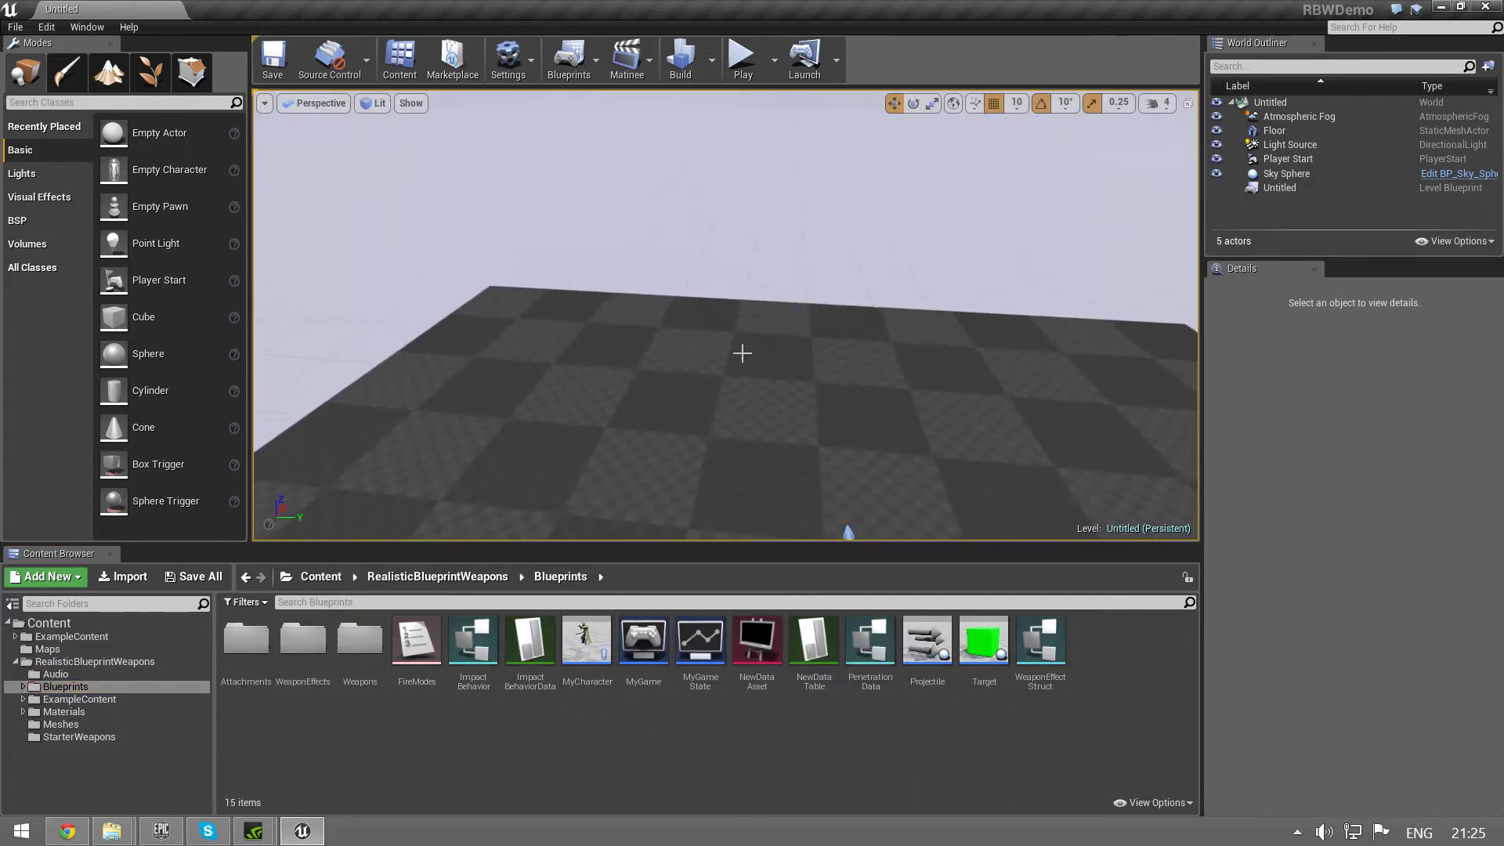
pyautogui.click(741, 57)
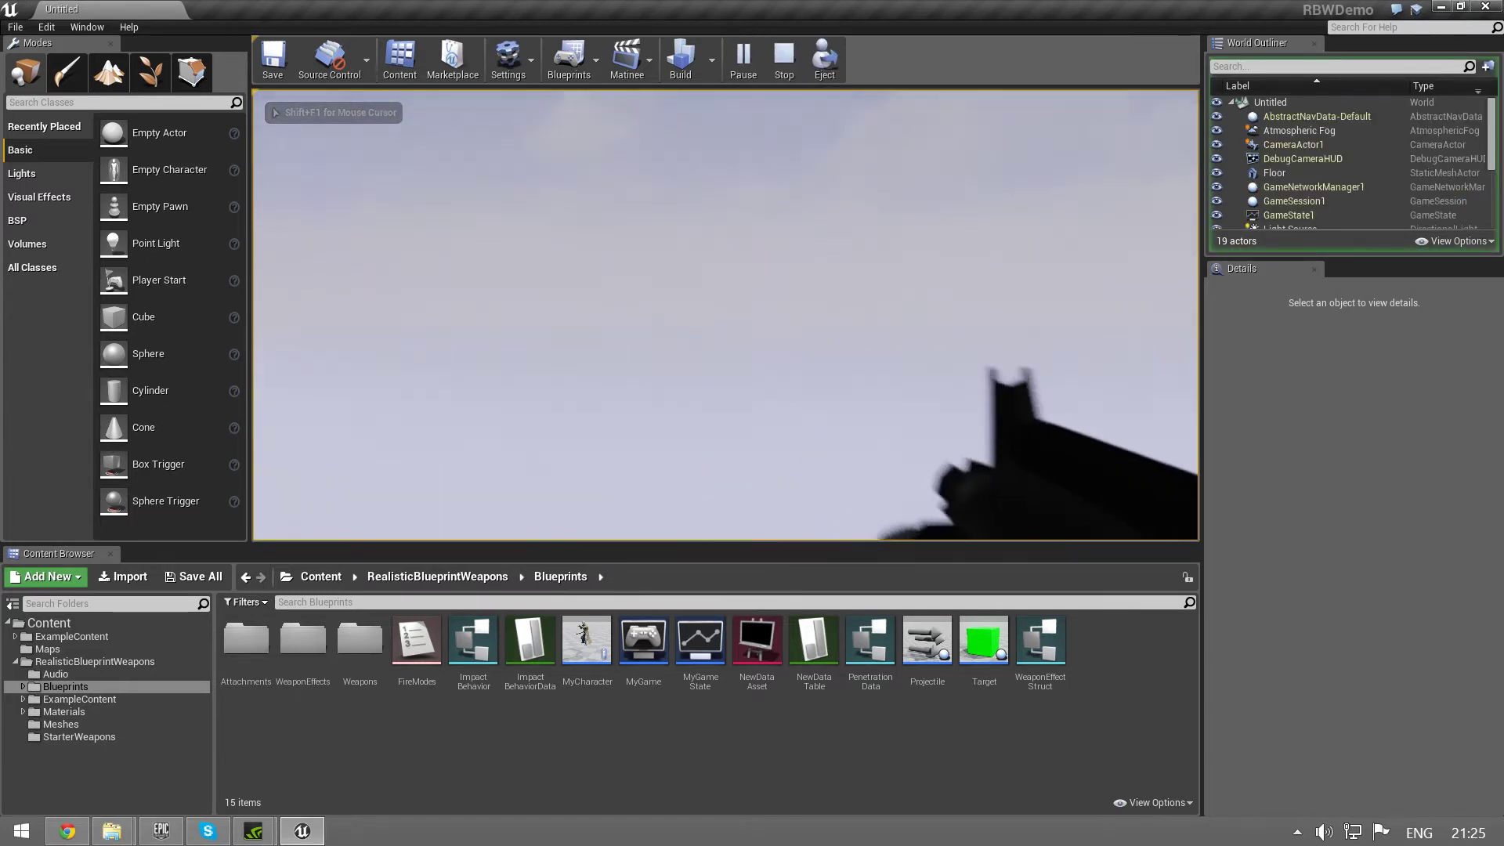
pyautogui.click(726, 315)
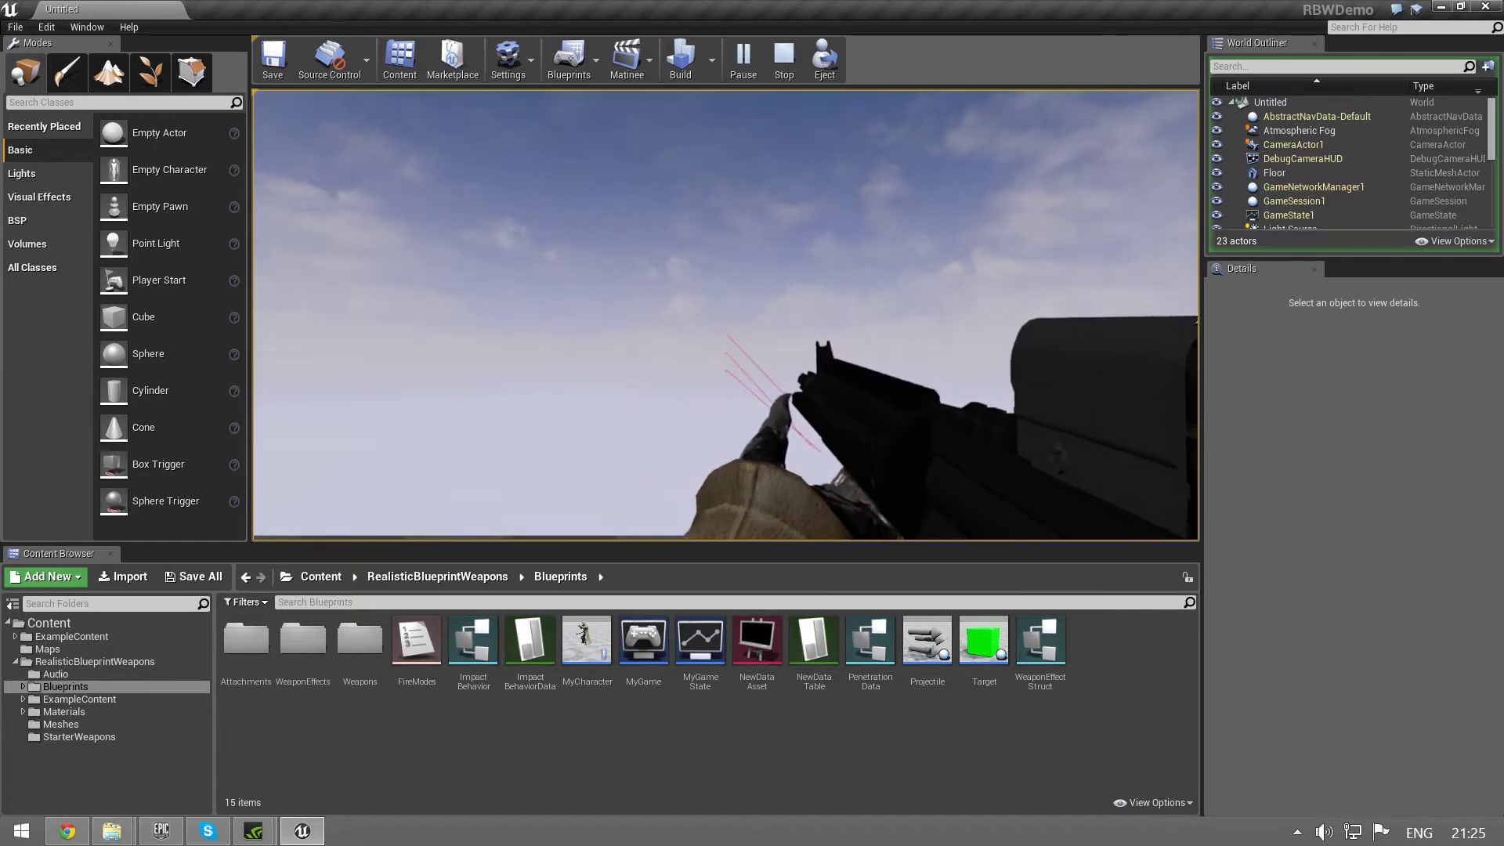
pyautogui.click(725, 315)
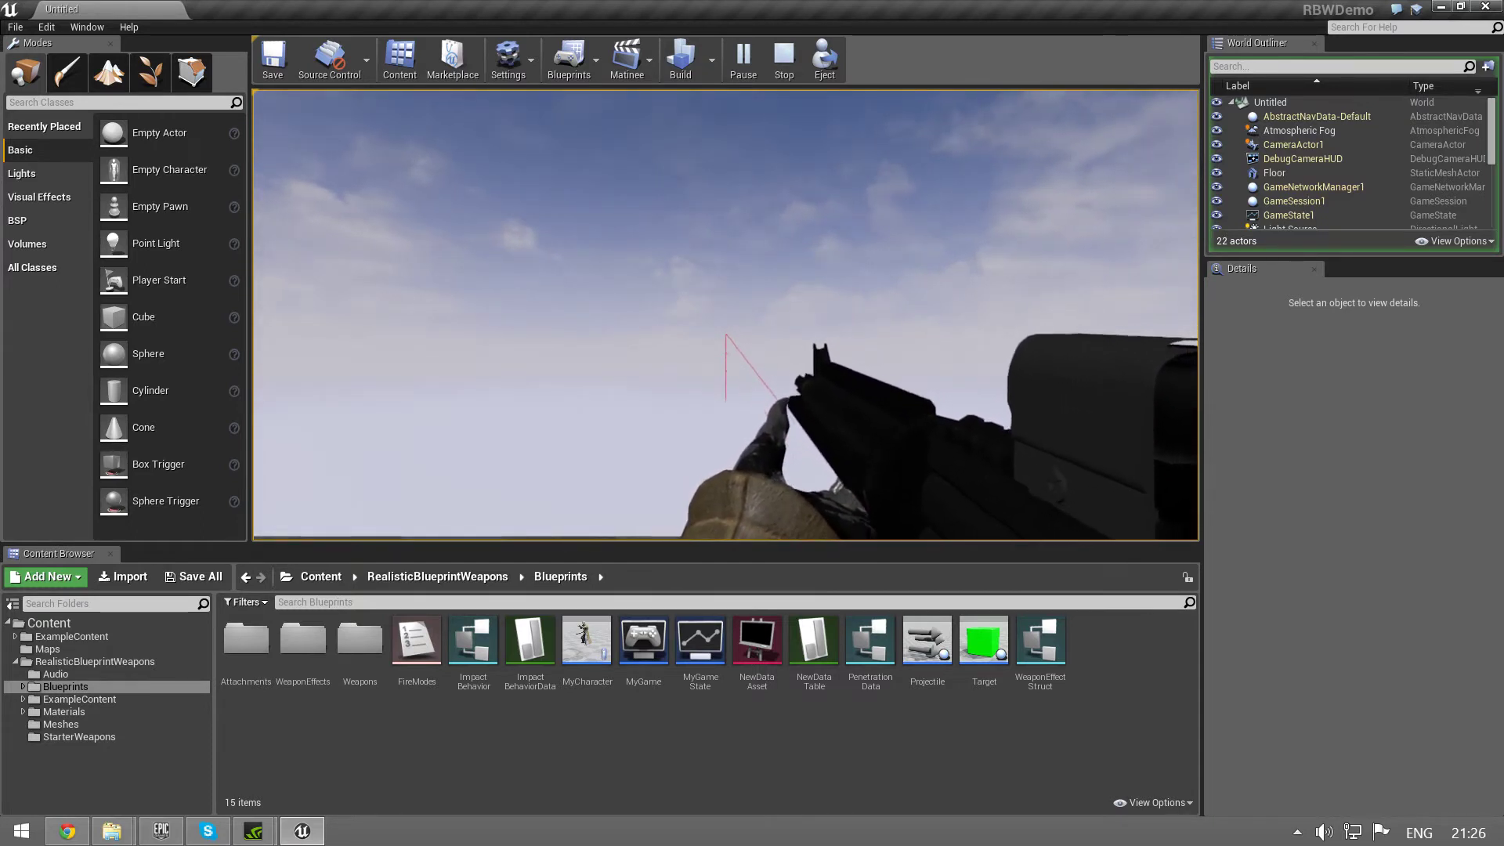
pyautogui.press('Escape')
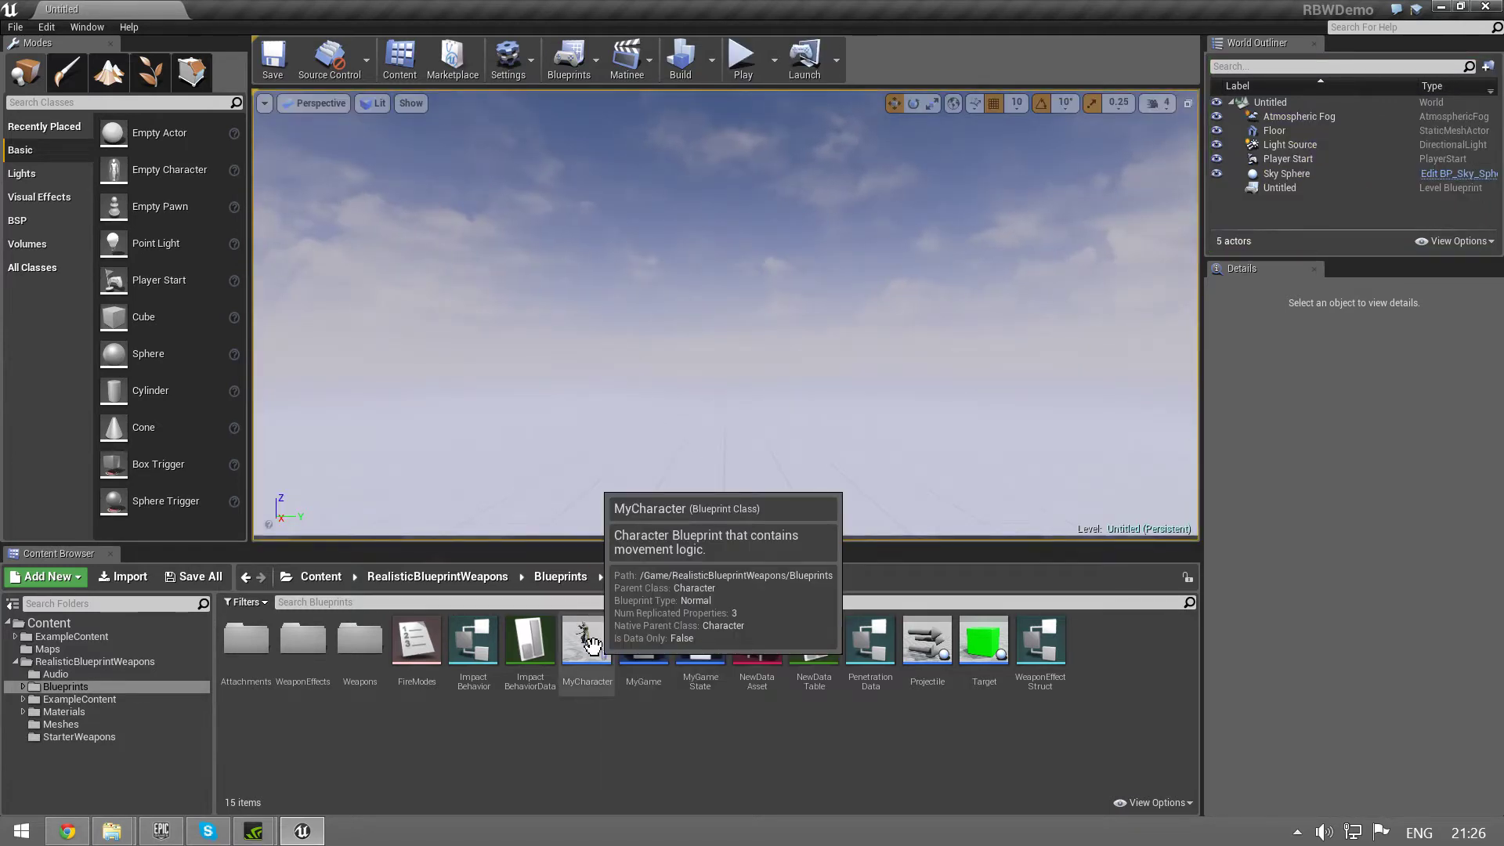
# Step: Review MyCharacter's Event Graph input events, then return to the Untitled level's Settings menu
pyautogui.doubleClick(589, 644)
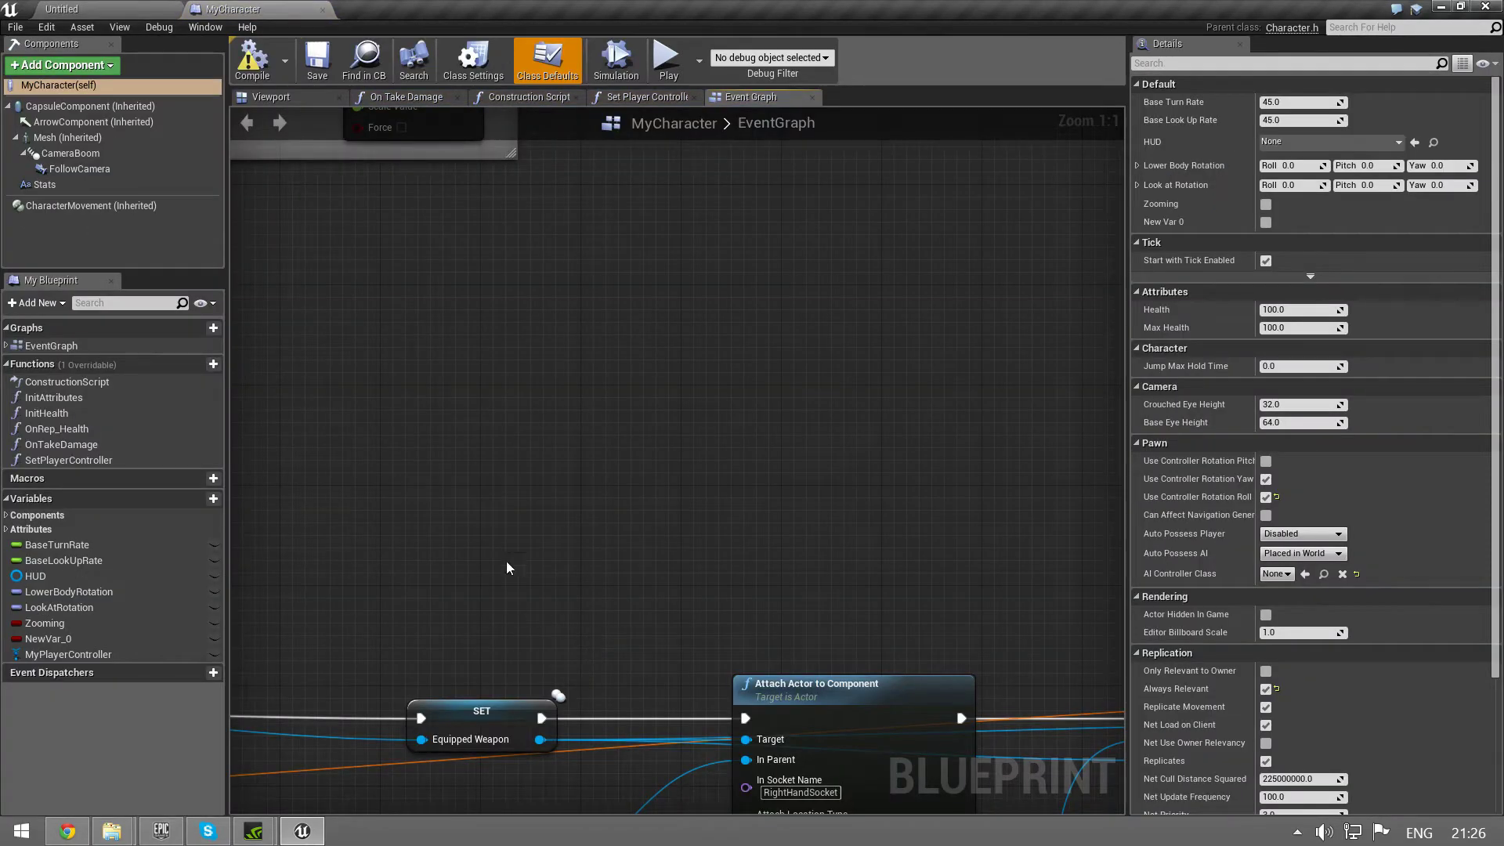
pyautogui.scroll(-7, 581, 389)
pyautogui.moveTo(484, 433); pyautogui.dragTo(976, 766, button='right')
pyautogui.scroll(7, 945, 631)
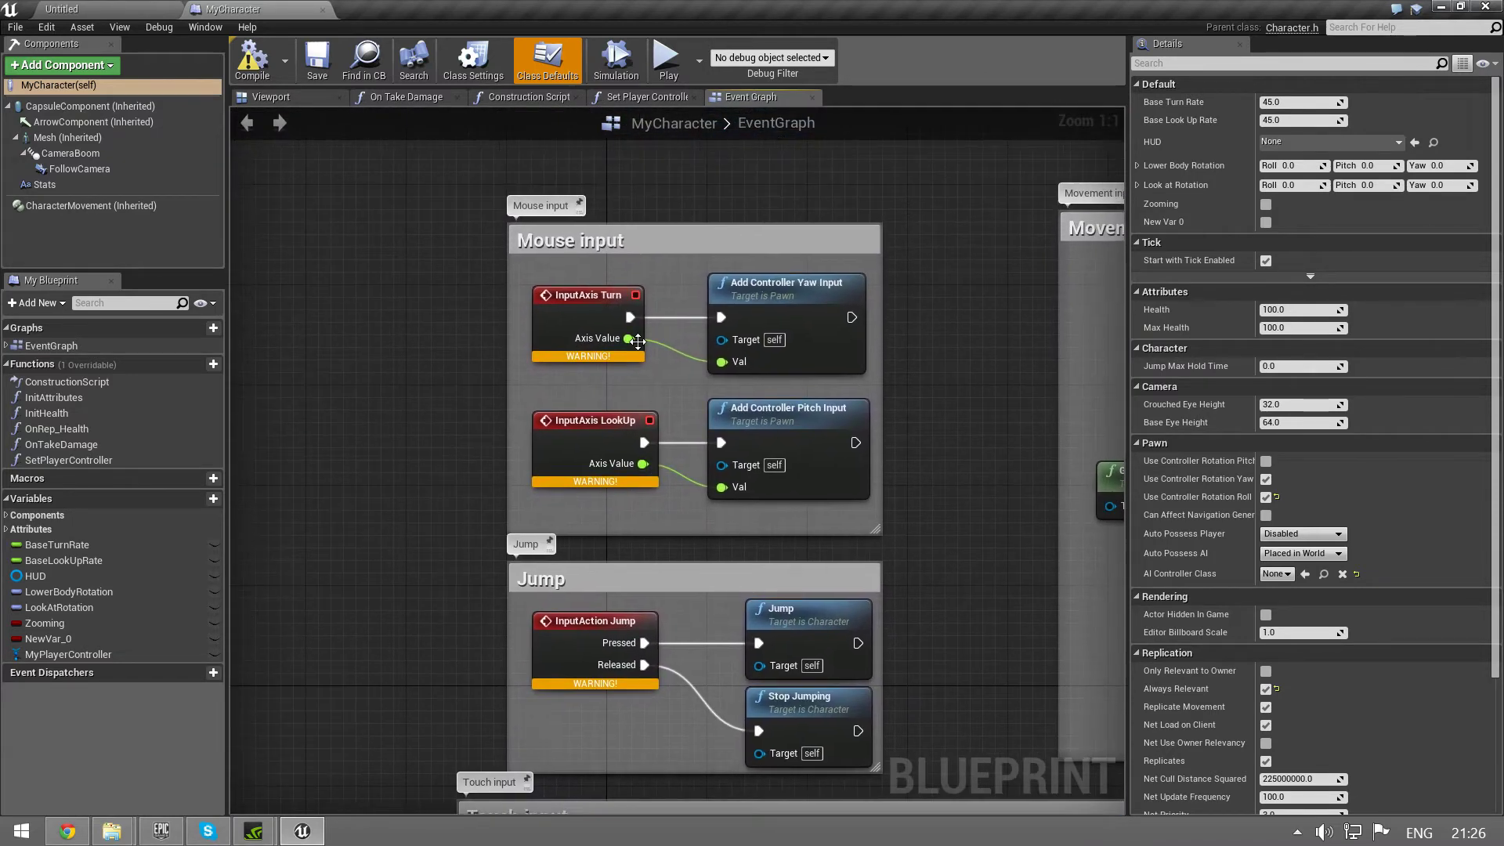
pyautogui.moveTo(595, 449)
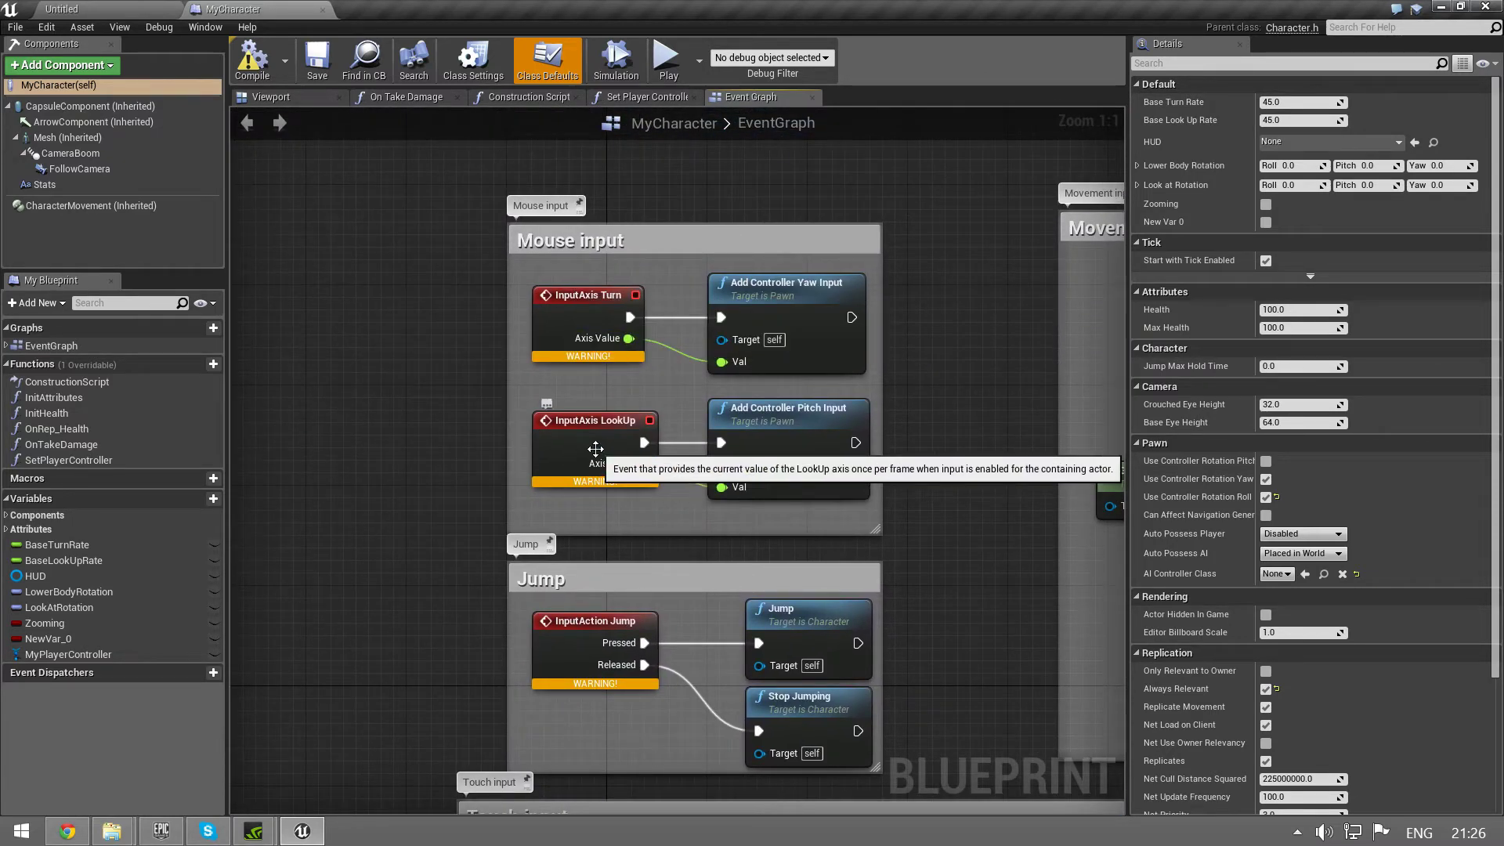
pyautogui.click(126, 7)
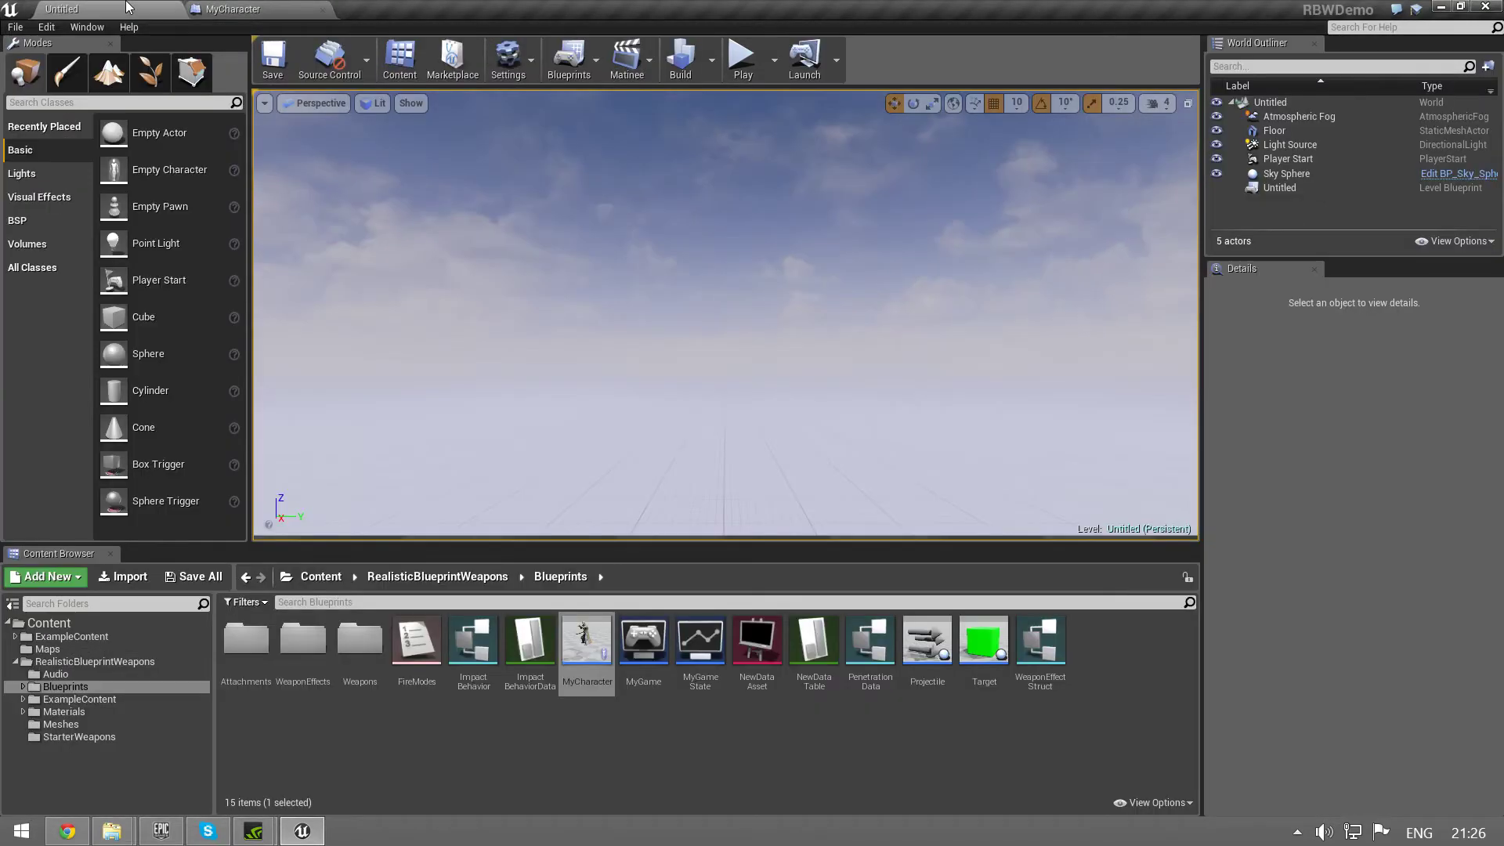
pyautogui.click(528, 58)
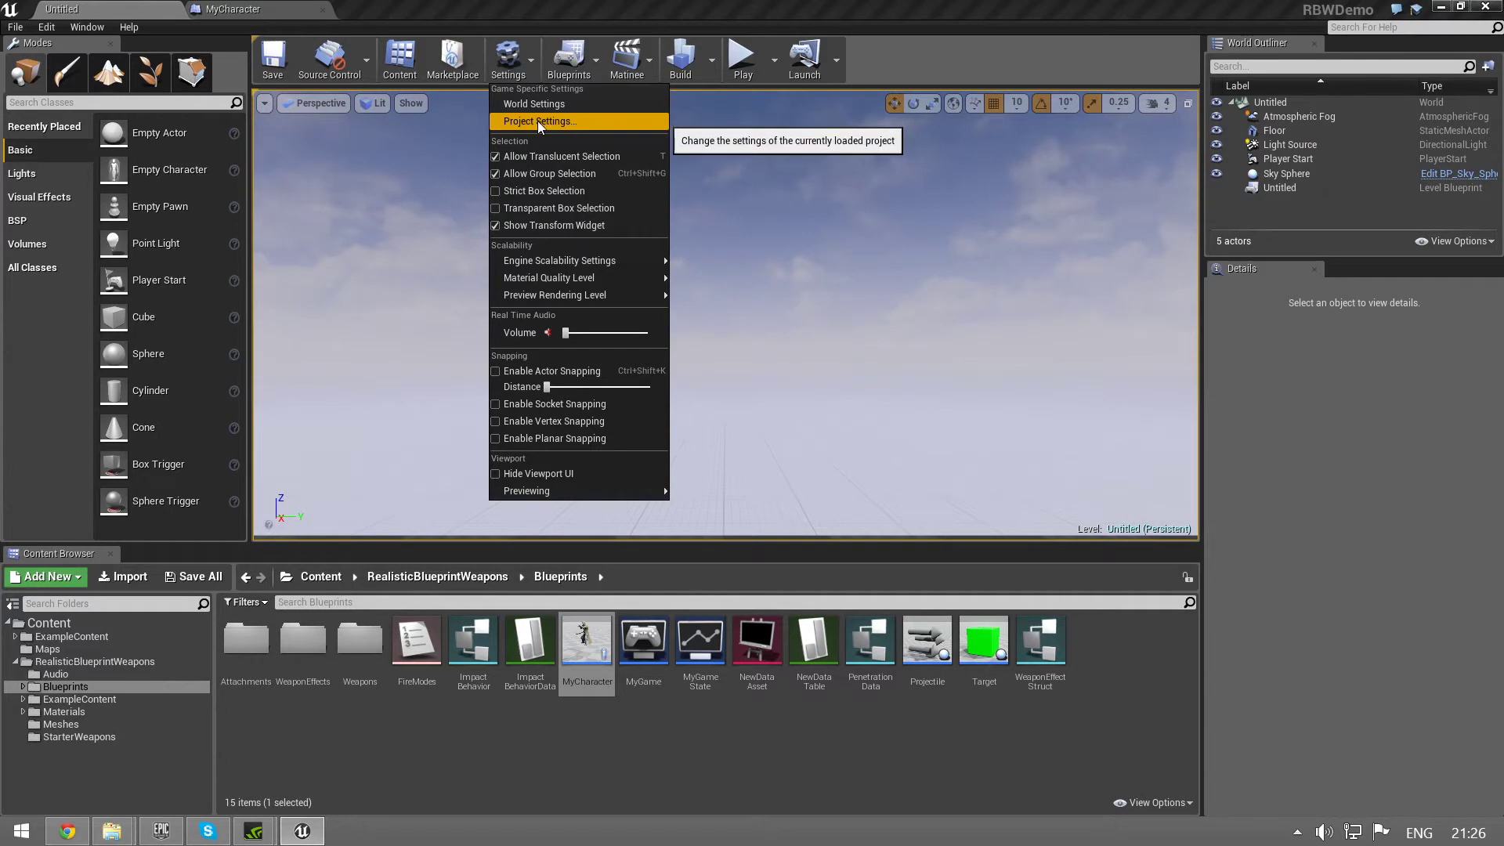
# Step: Open Project Settings at the Input page, positioned beside the MyCharacter graph
pyautogui.click(538, 121)
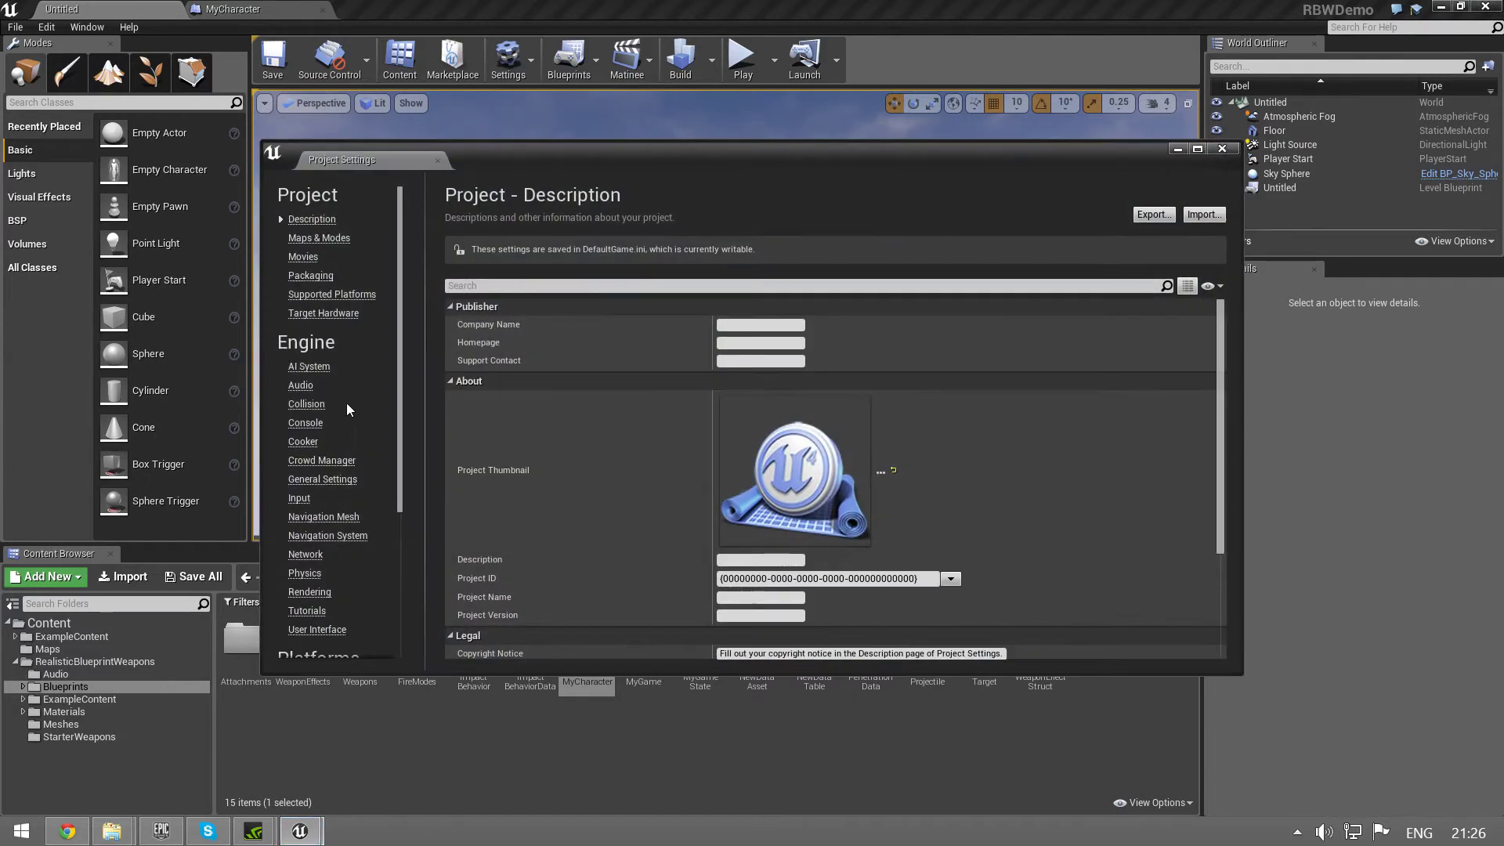
pyautogui.click(332, 491)
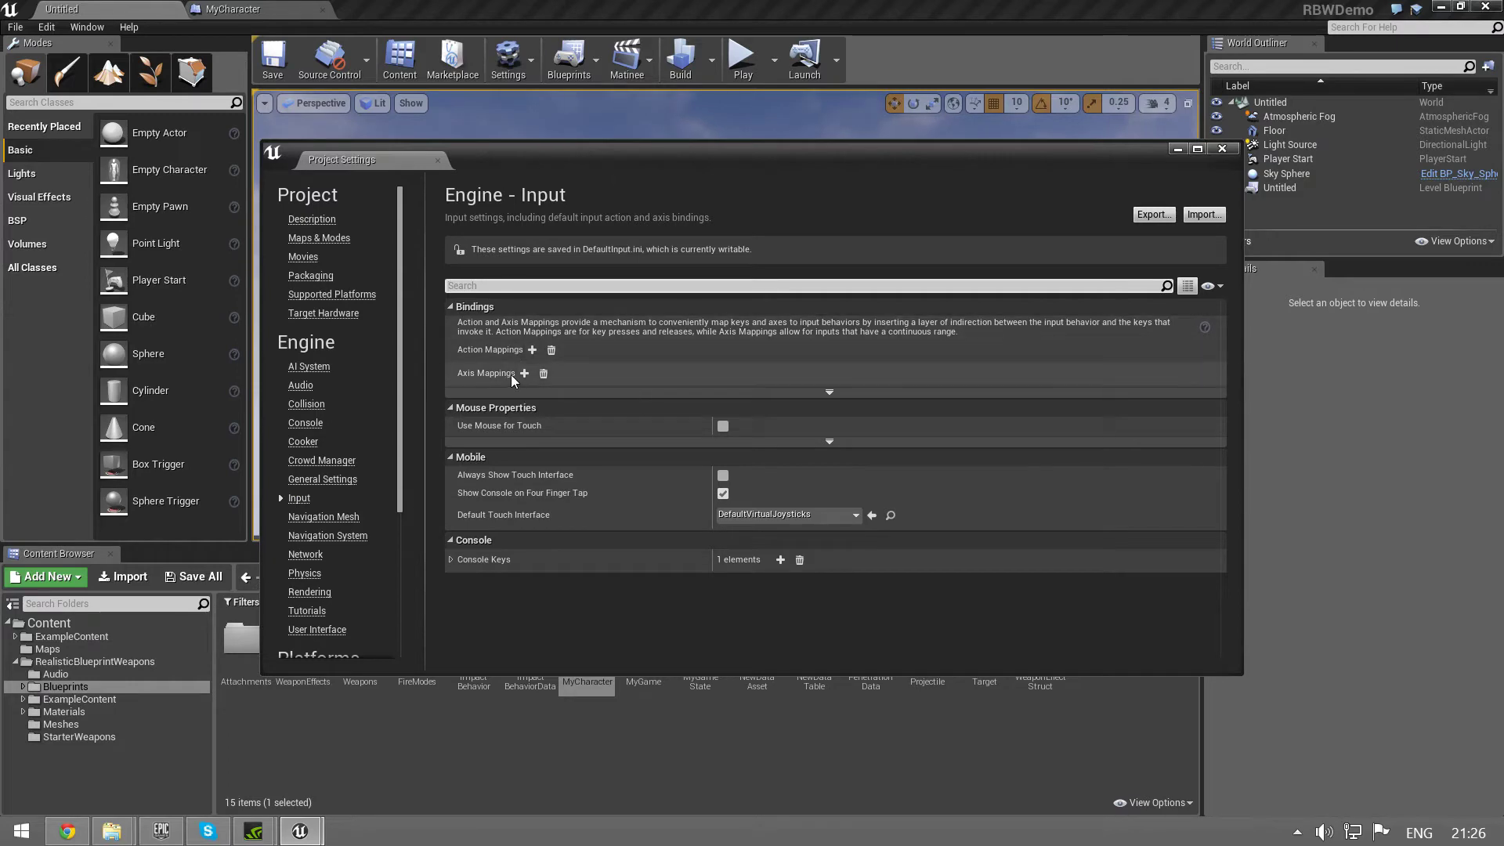
pyautogui.click(233, 9)
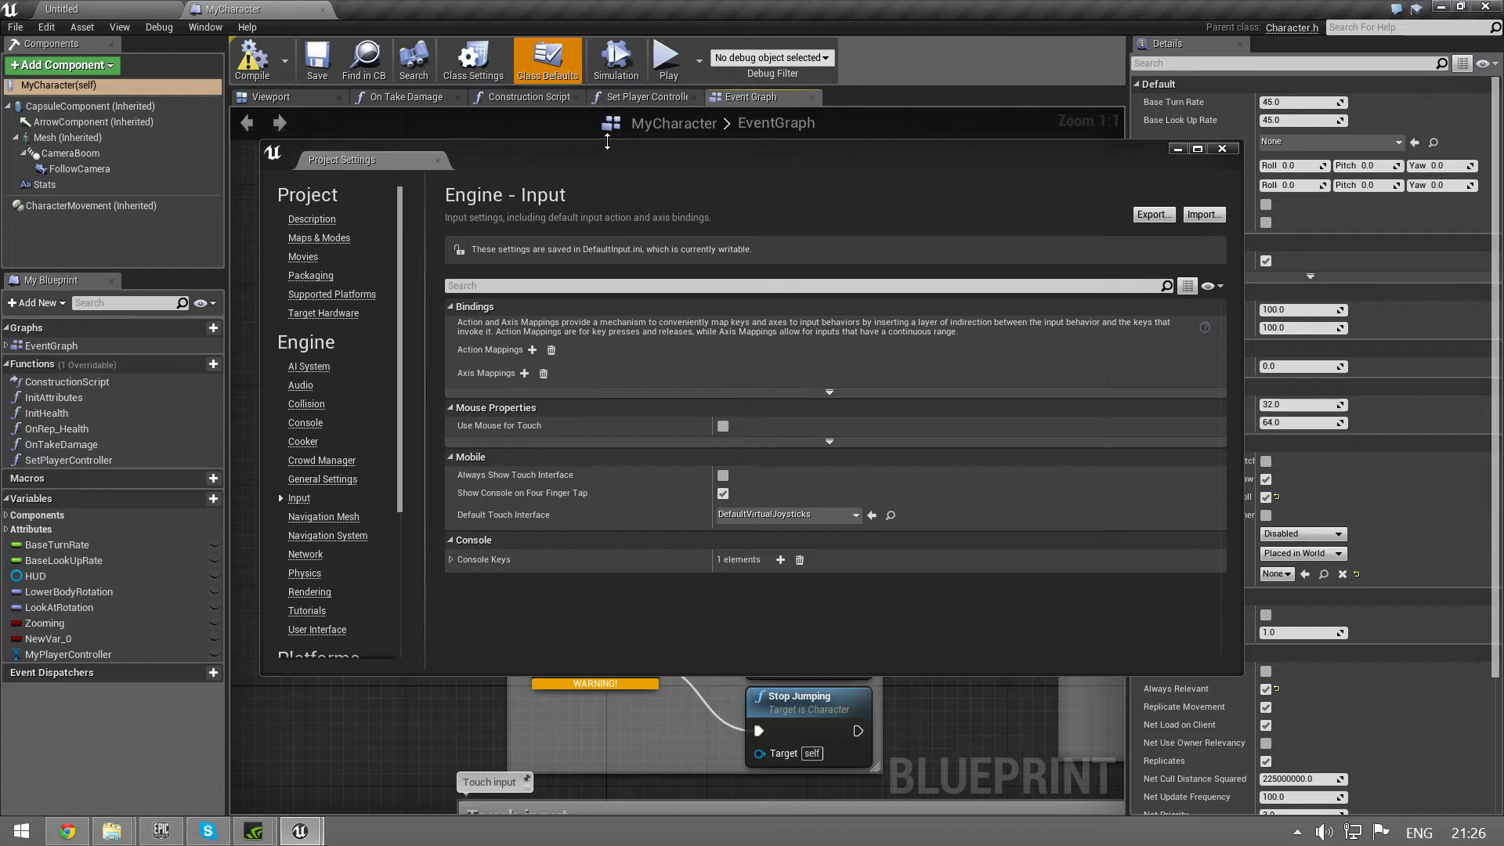
pyautogui.moveTo(642, 158); pyautogui.dragTo(1117, 121)
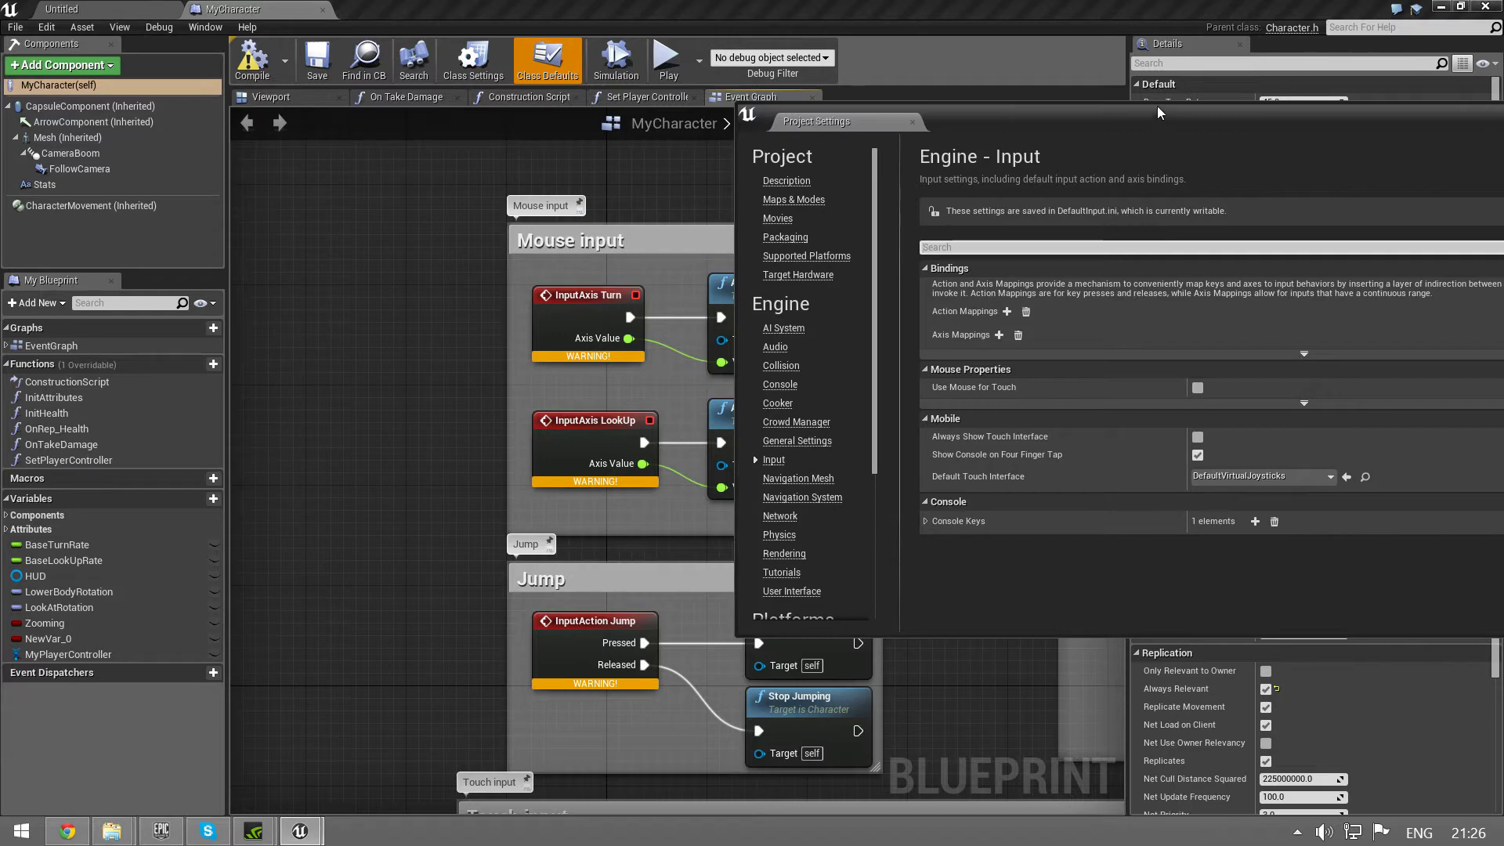
pyautogui.moveTo(1155, 116); pyautogui.dragTo(745, 2)
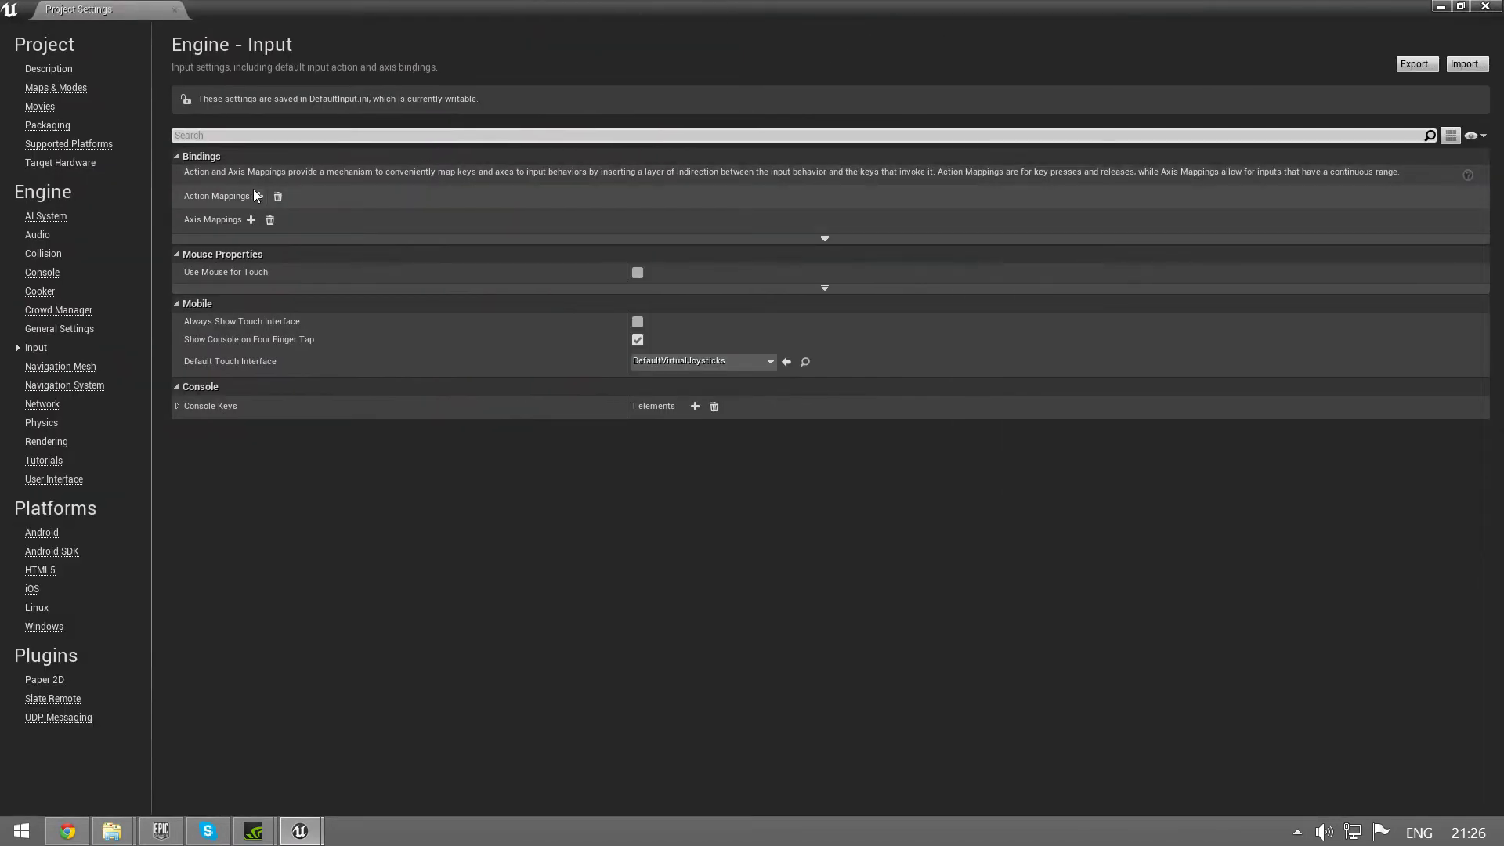
# Step: Add a Turn axis mapping bound to Mouse X
pyautogui.click(252, 220)
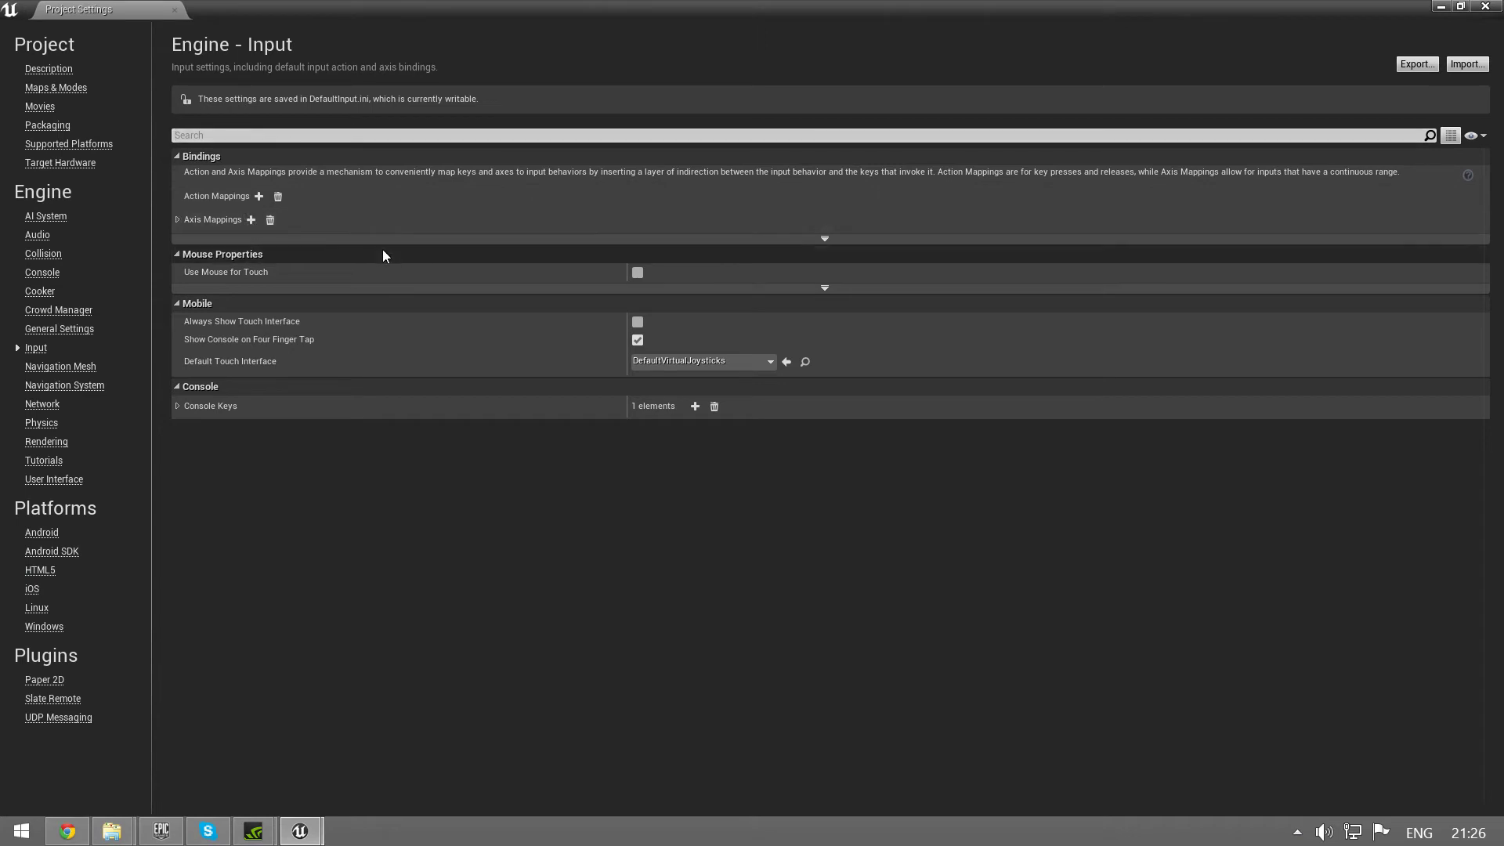
pyautogui.click(180, 219)
pyautogui.click(245, 242)
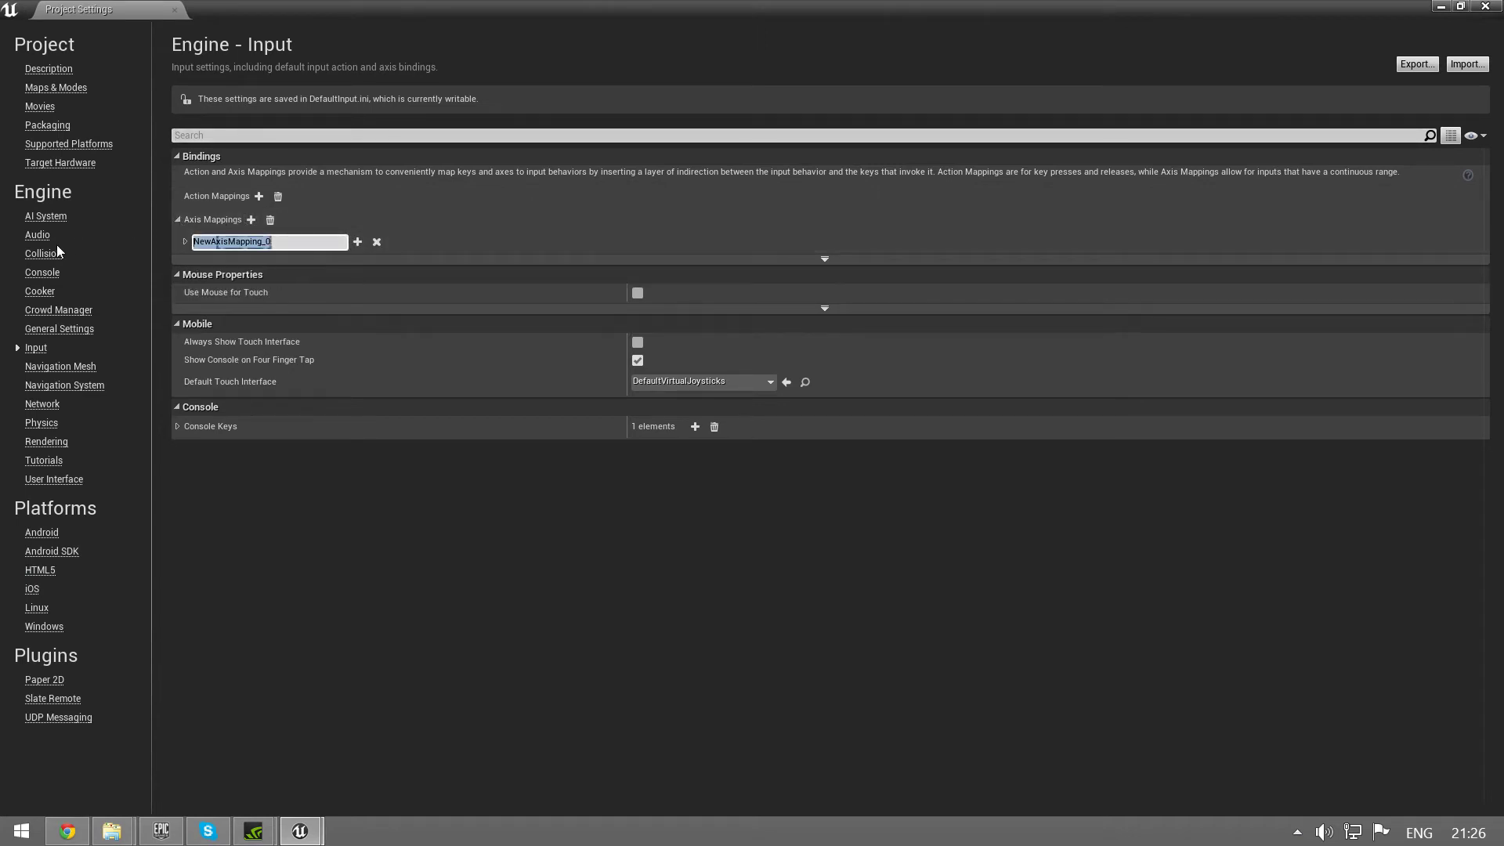
pyautogui.write('Turn')
pyautogui.click(185, 242)
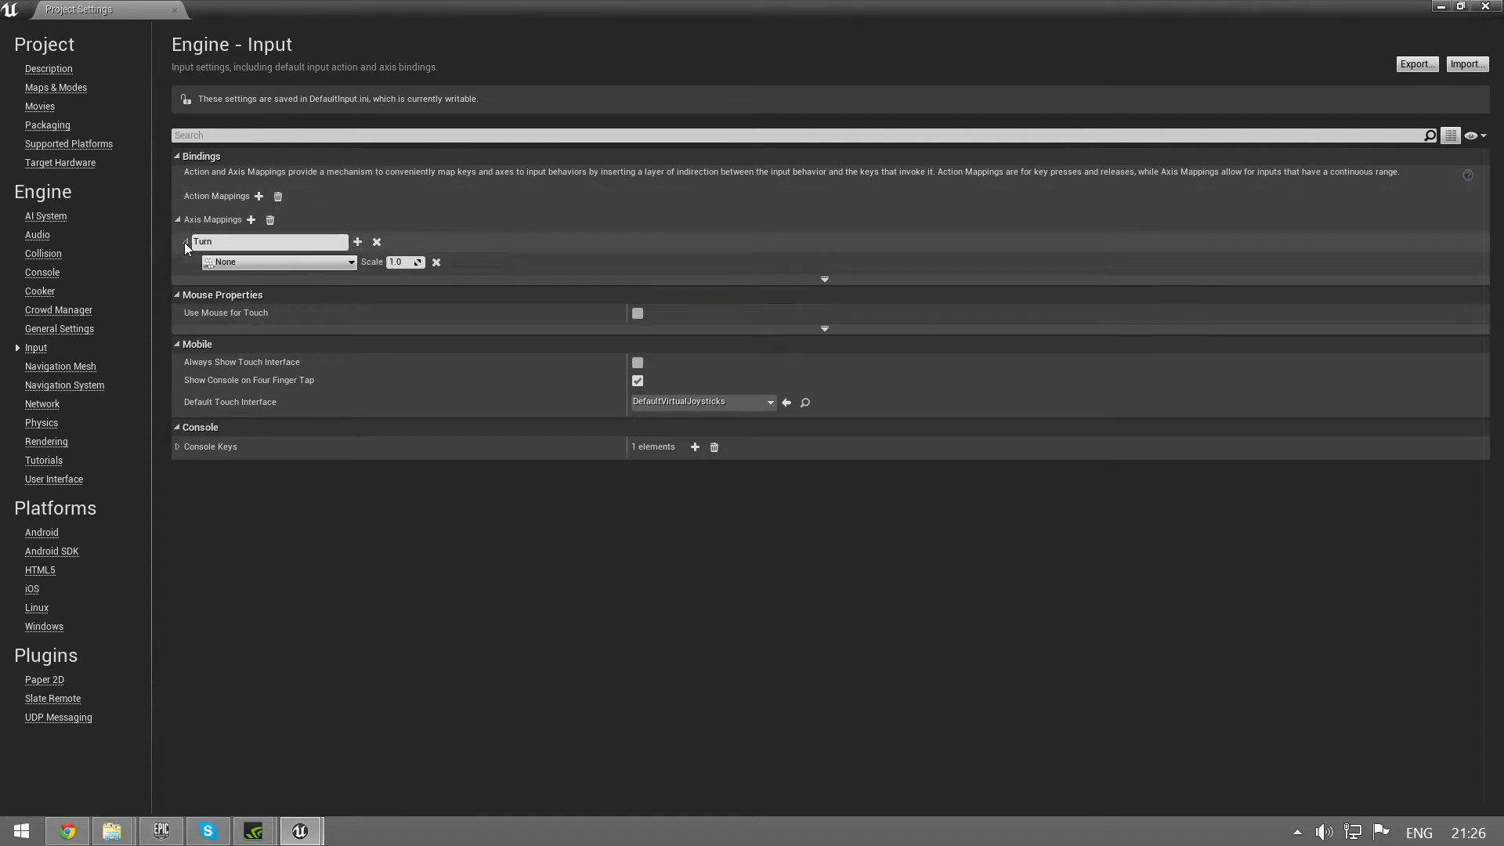
pyautogui.click(349, 263)
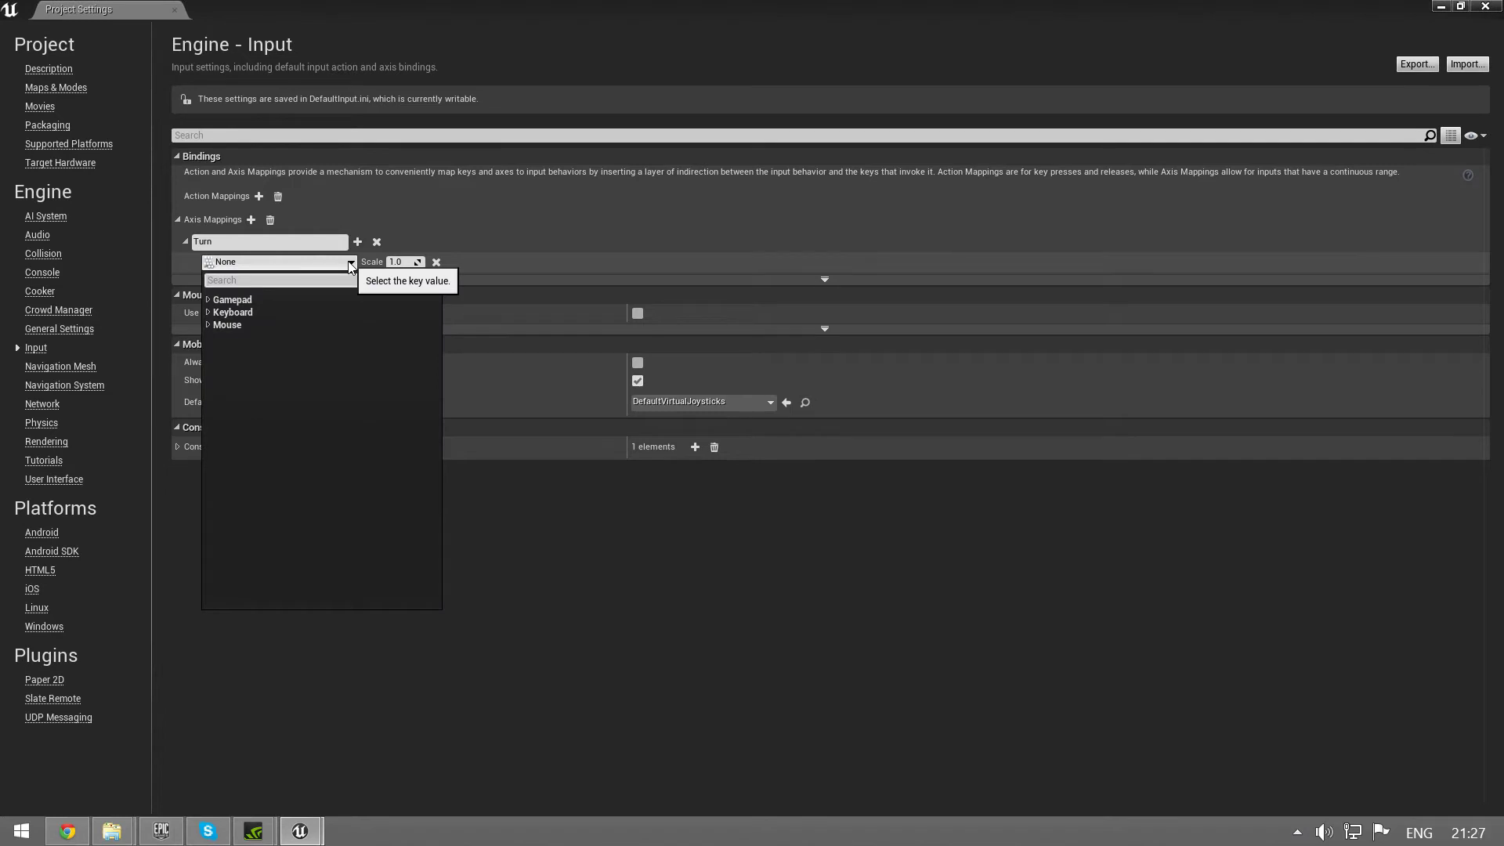
pyautogui.write('mouse')
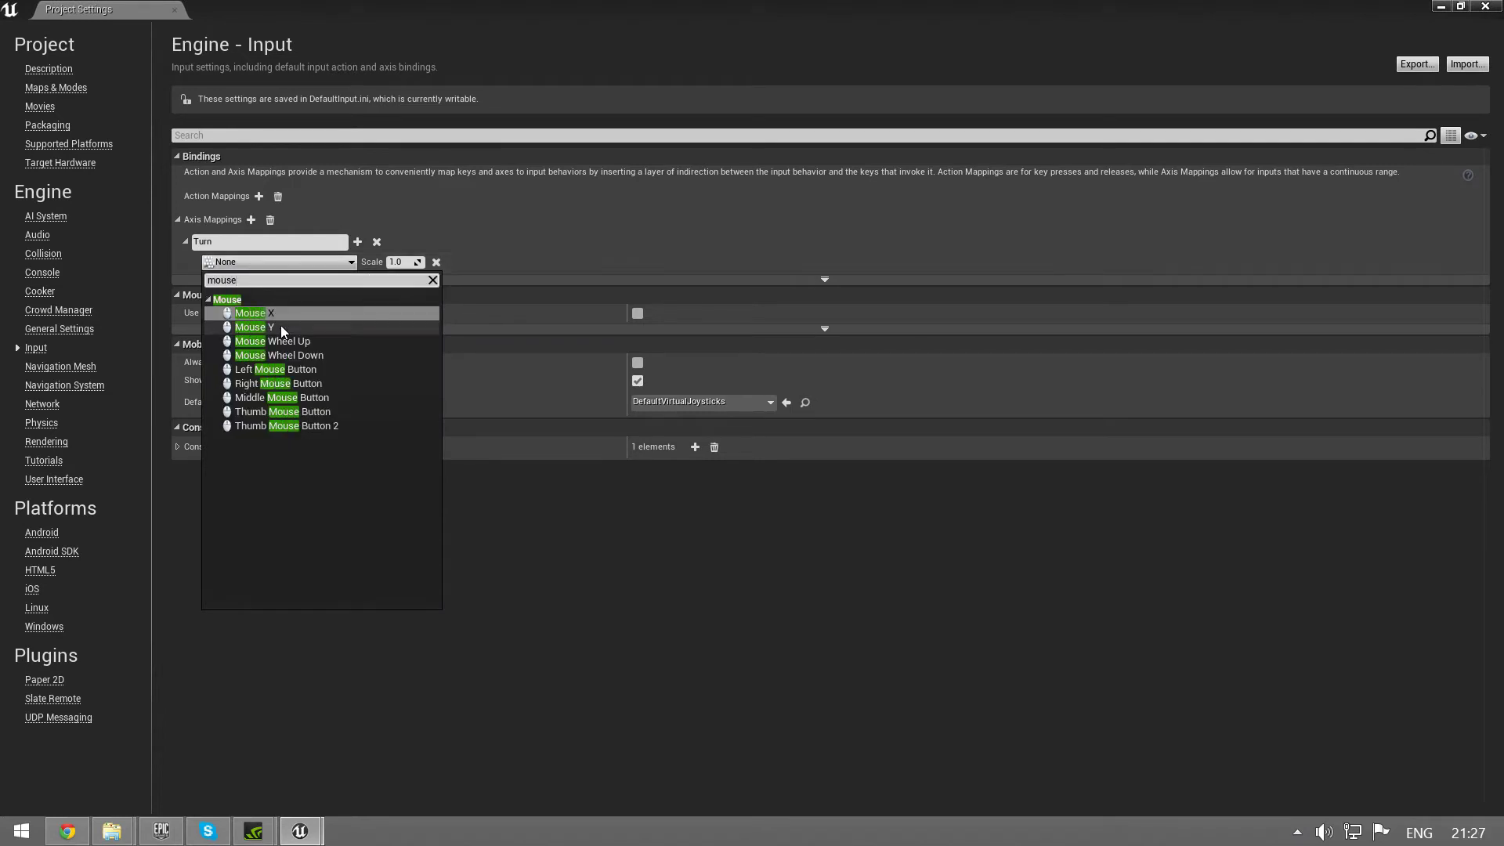
pyautogui.click(275, 314)
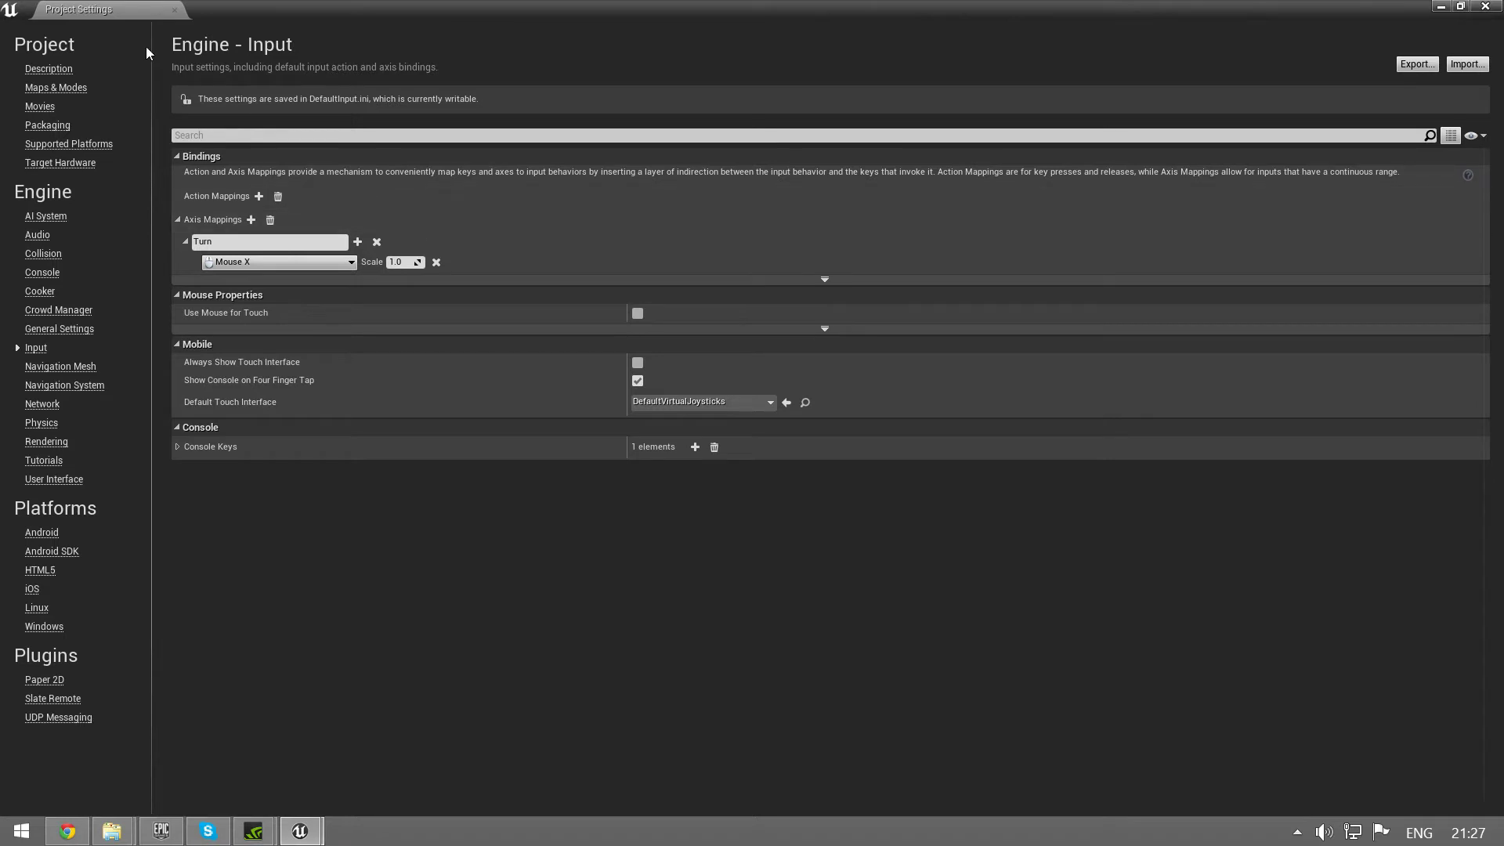
# Step: Test the Turn mouse control in a game preview
pyautogui.click(1442, 7)
pyautogui.click(667, 59)
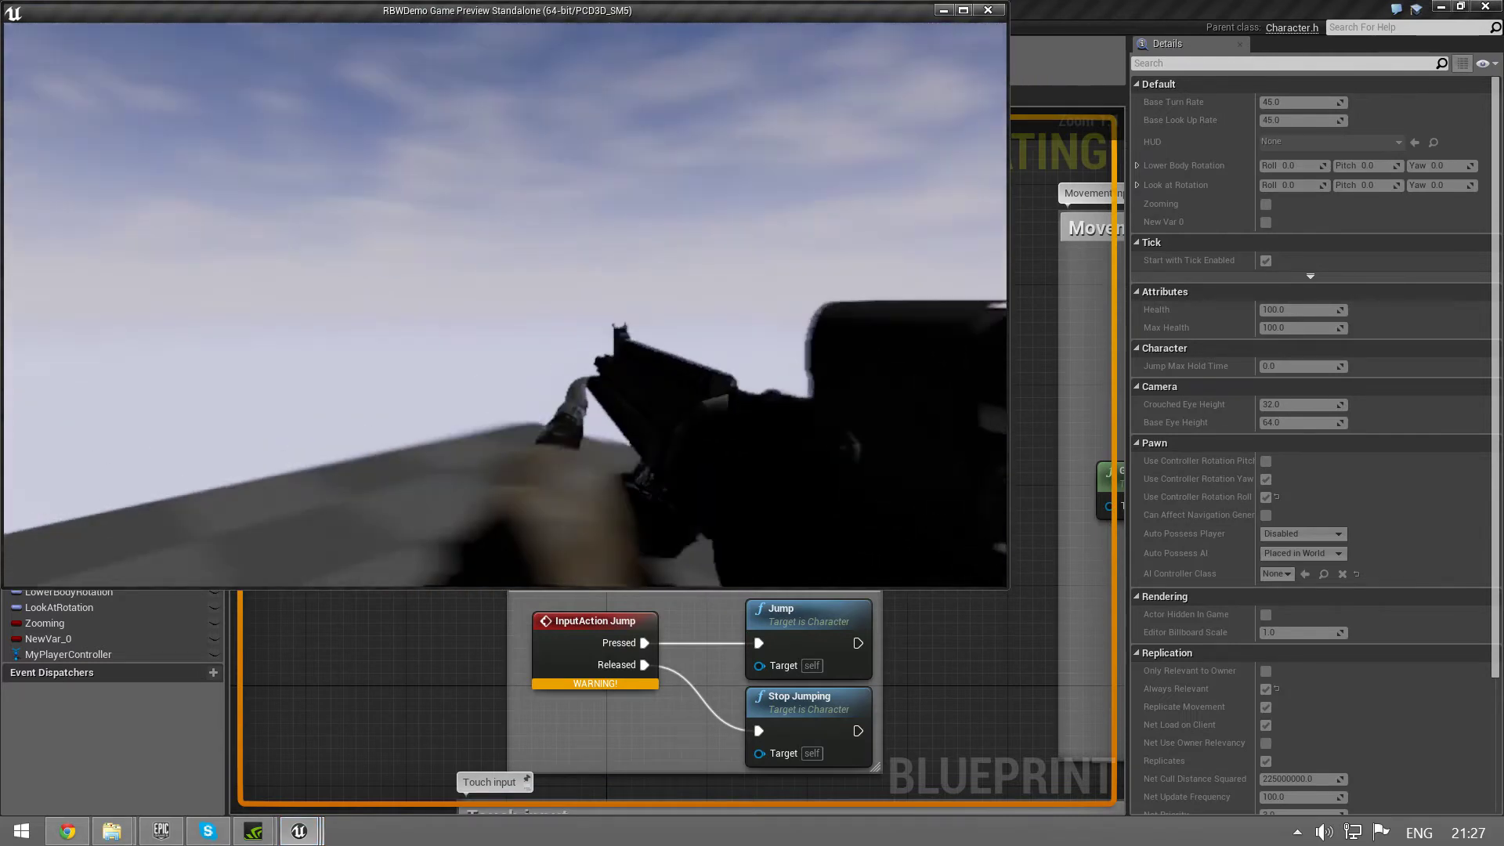
pyautogui.press('Escape')
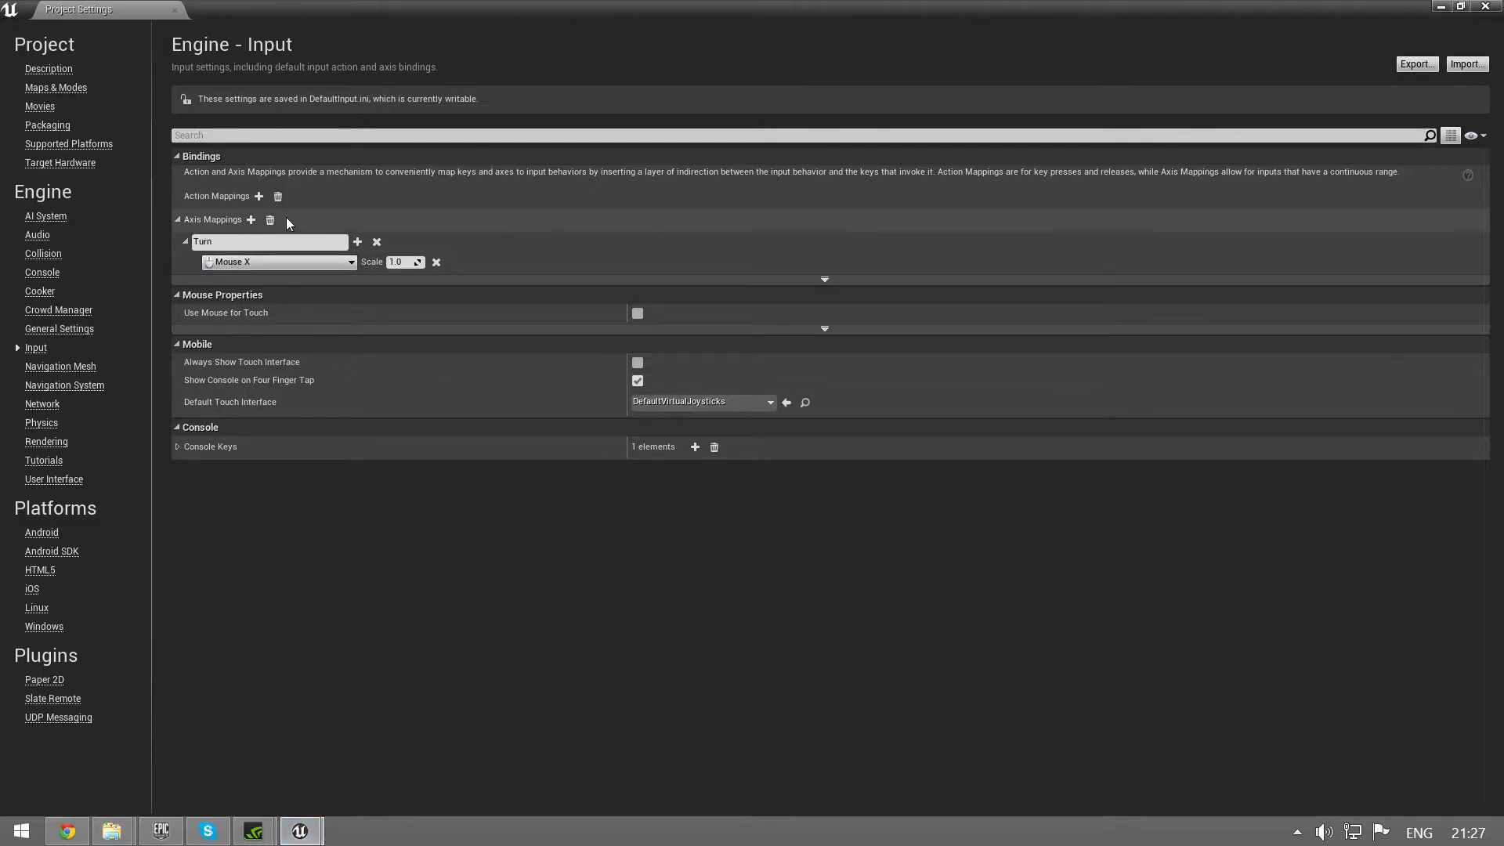
# Step: Add a LookUp axis mapping bound to Mouse Y and test it in a preview
pyautogui.click(251, 220)
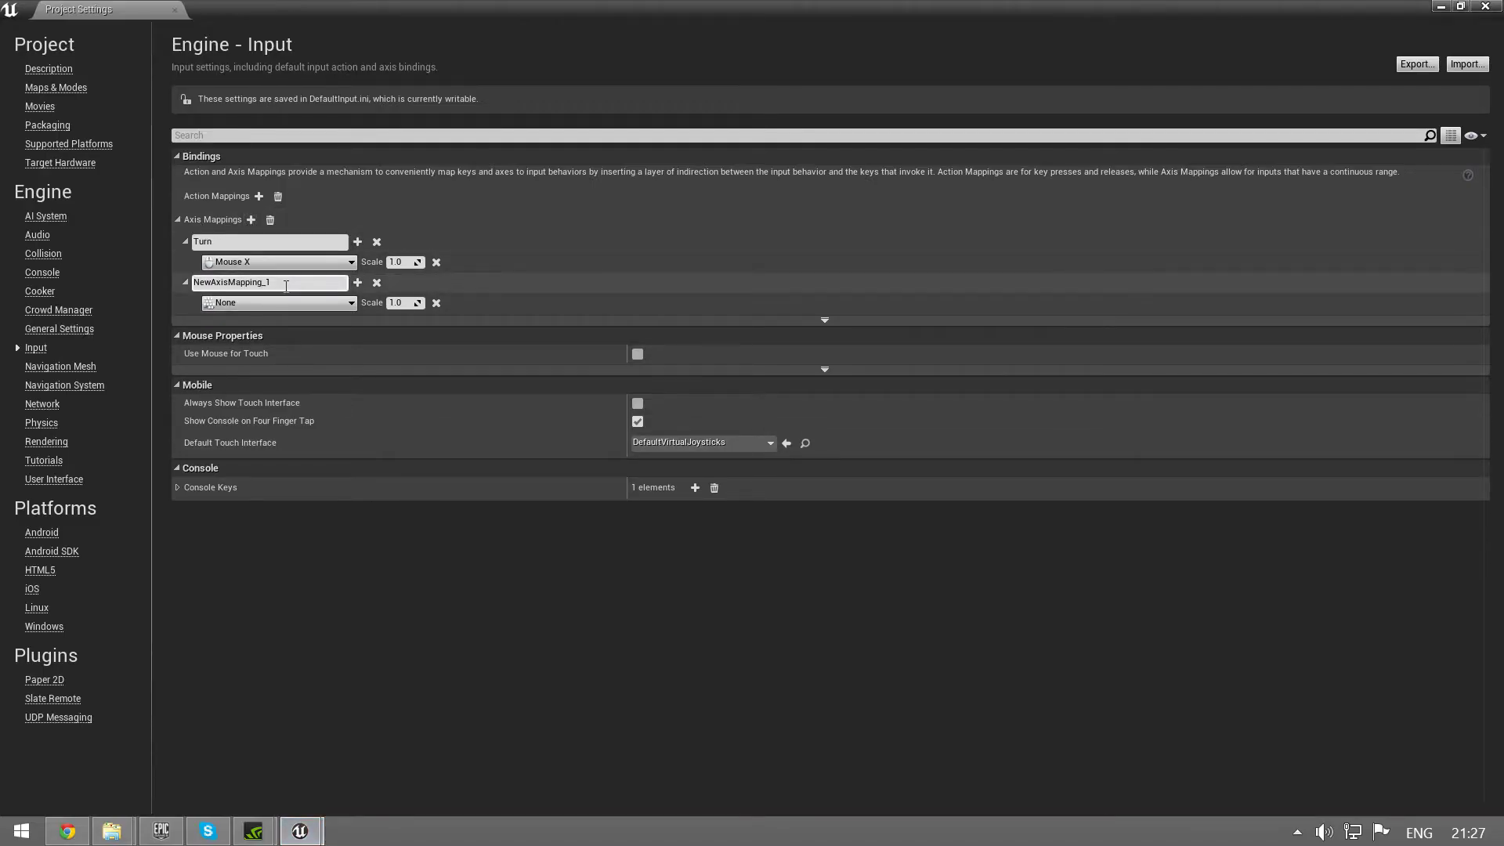
pyautogui.write('Lookup')
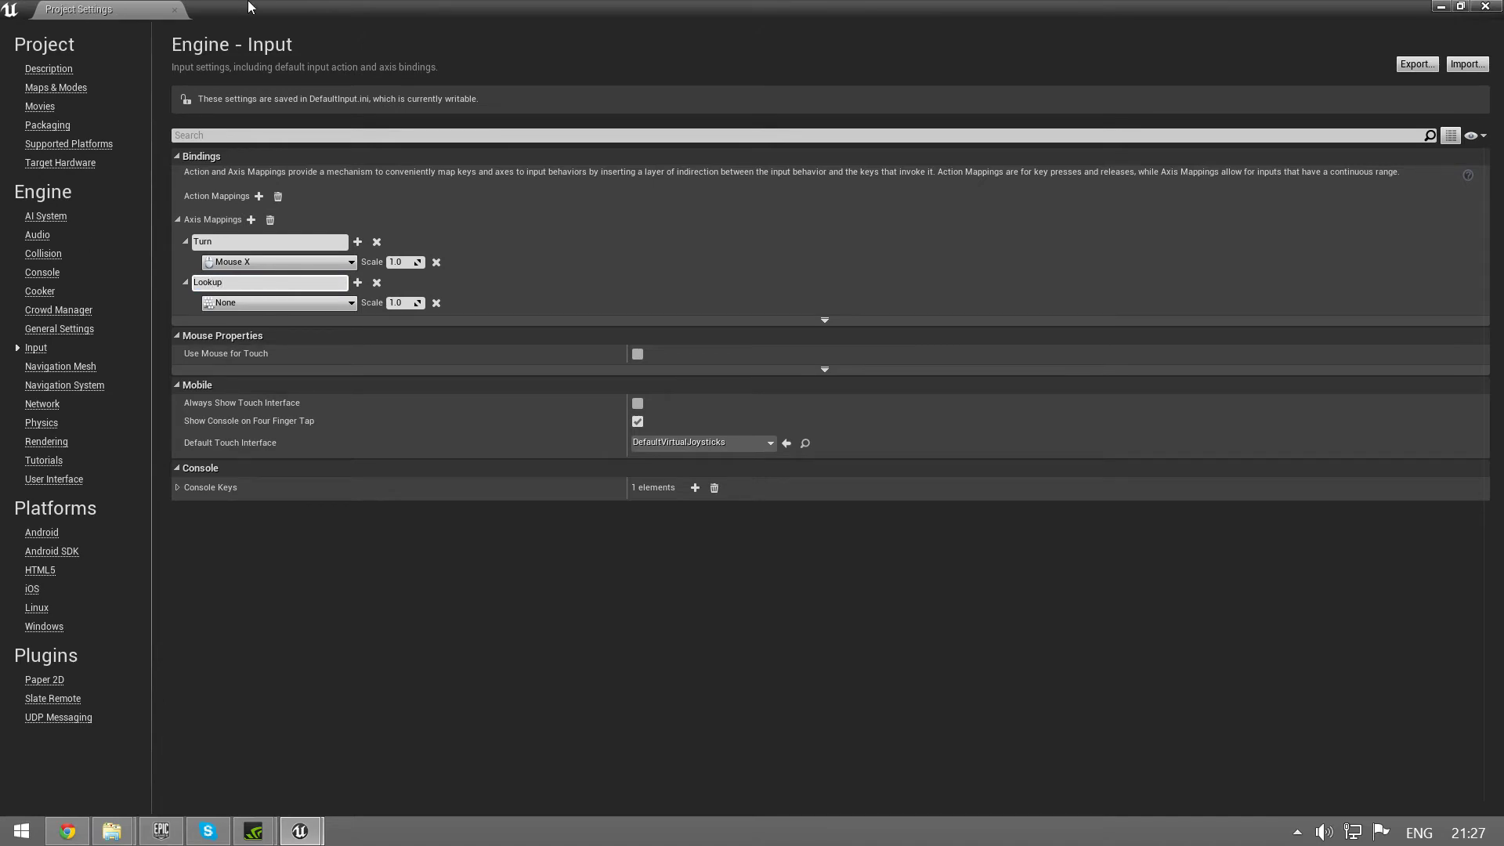
pyautogui.moveTo(249, 8); pyautogui.dragTo(259, 283)
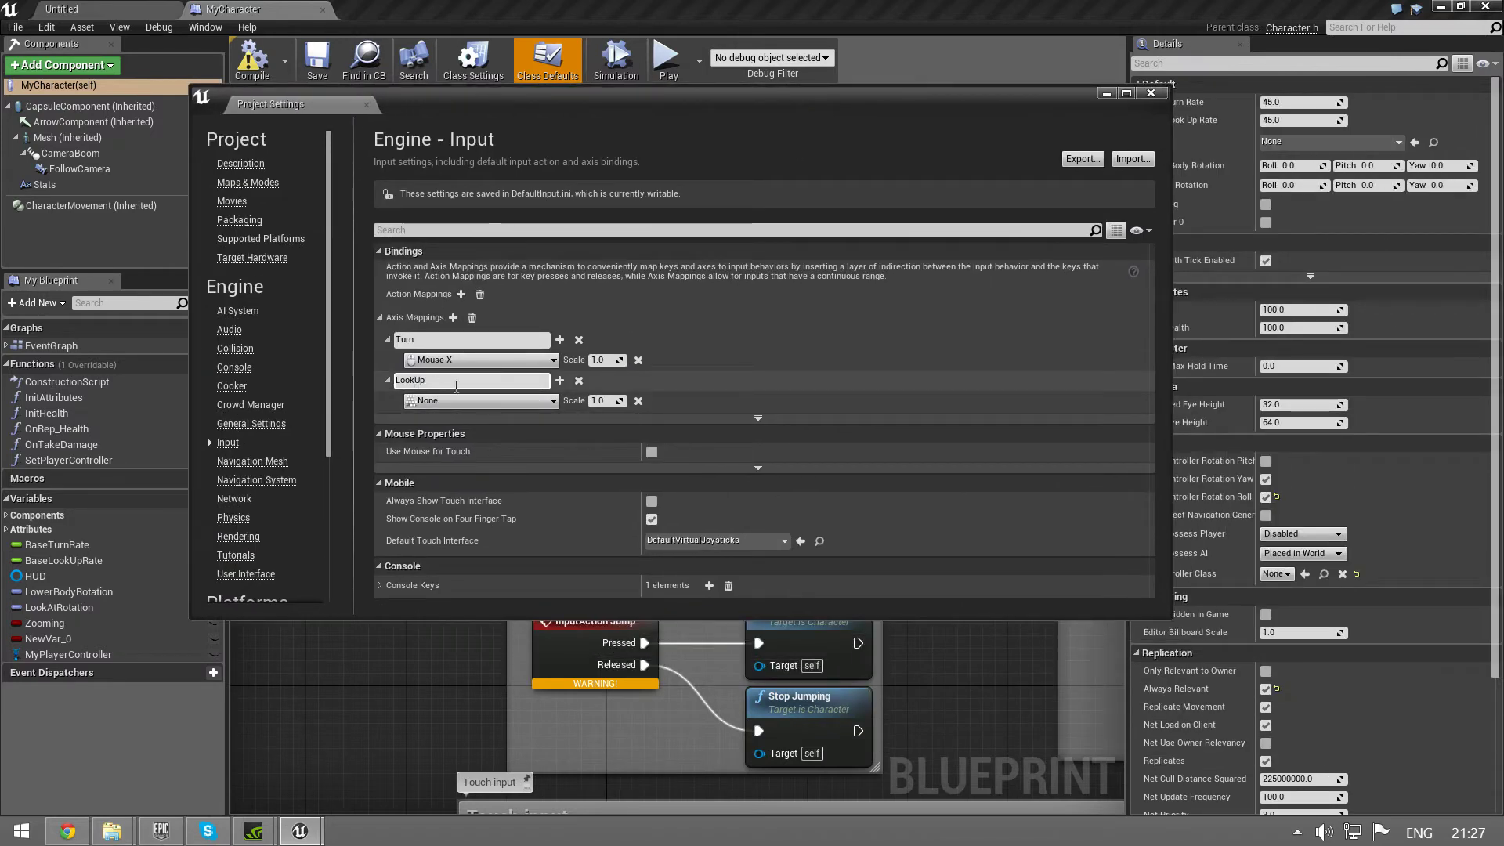
pyautogui.click(531, 407)
pyautogui.write('mouse')
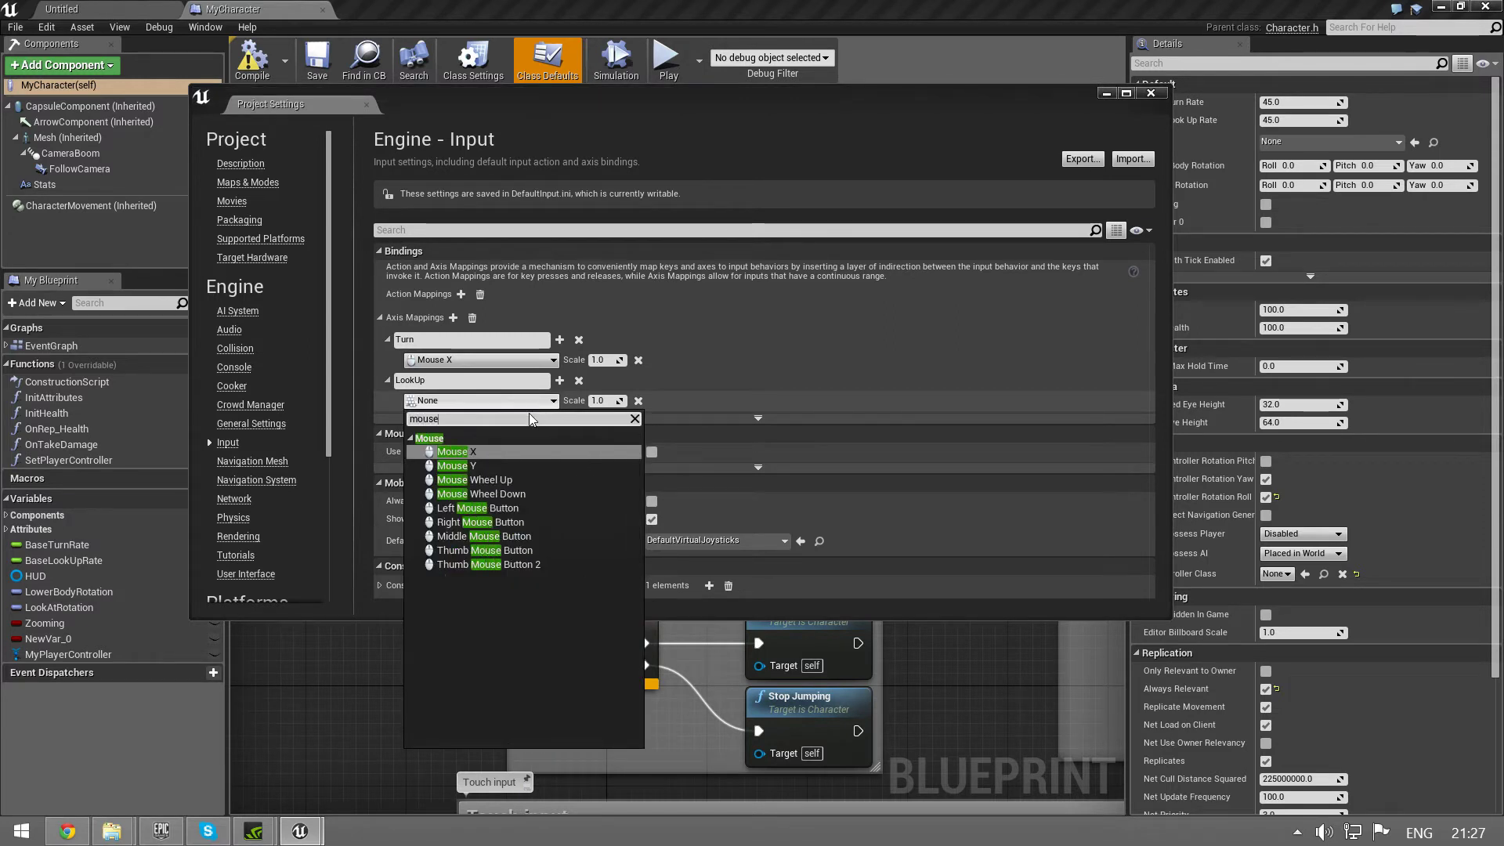
pyautogui.click(491, 466)
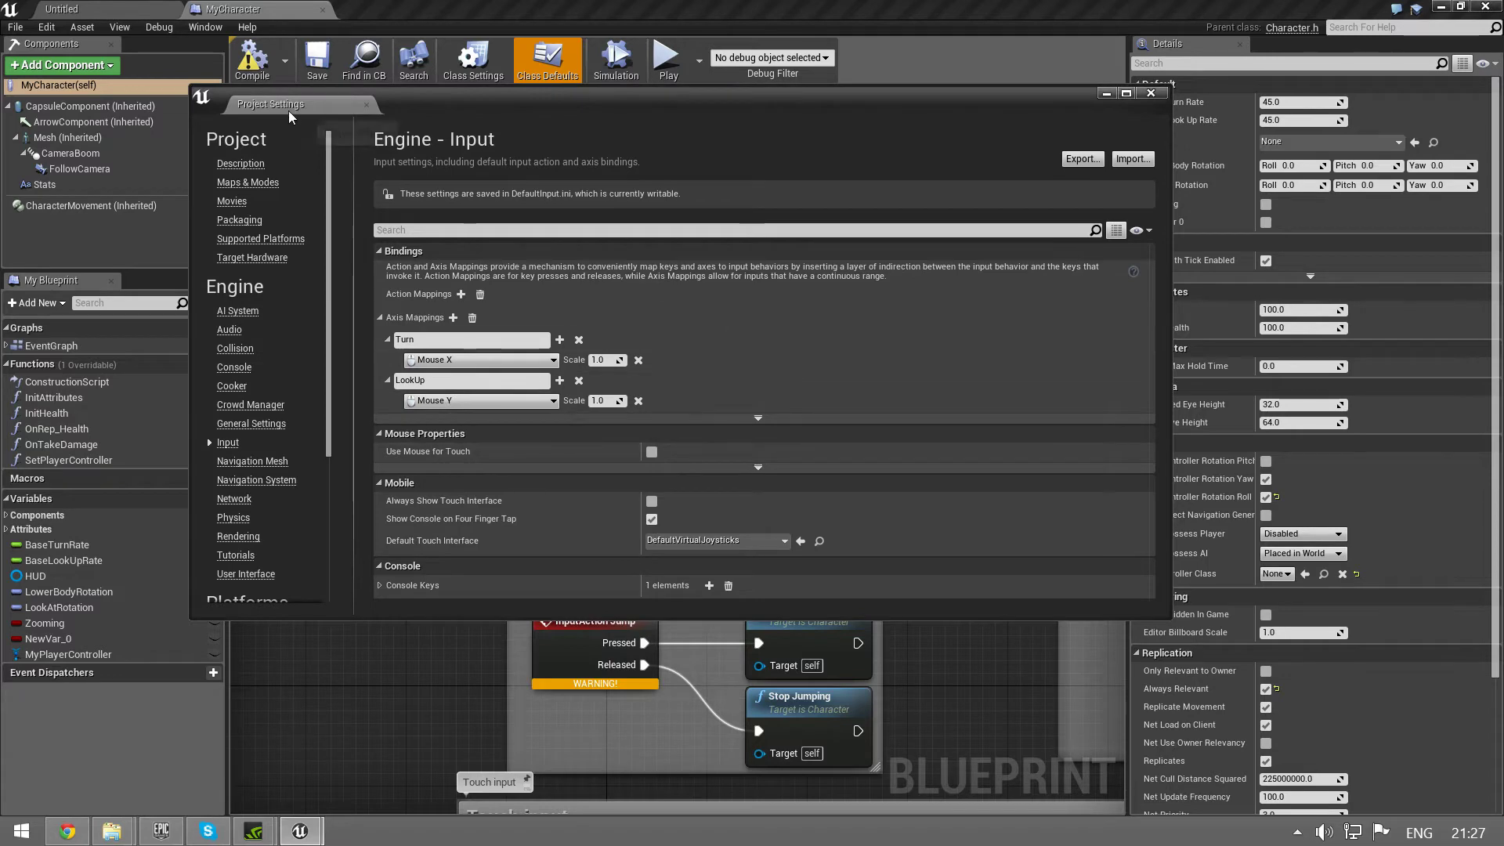
pyautogui.click(666, 58)
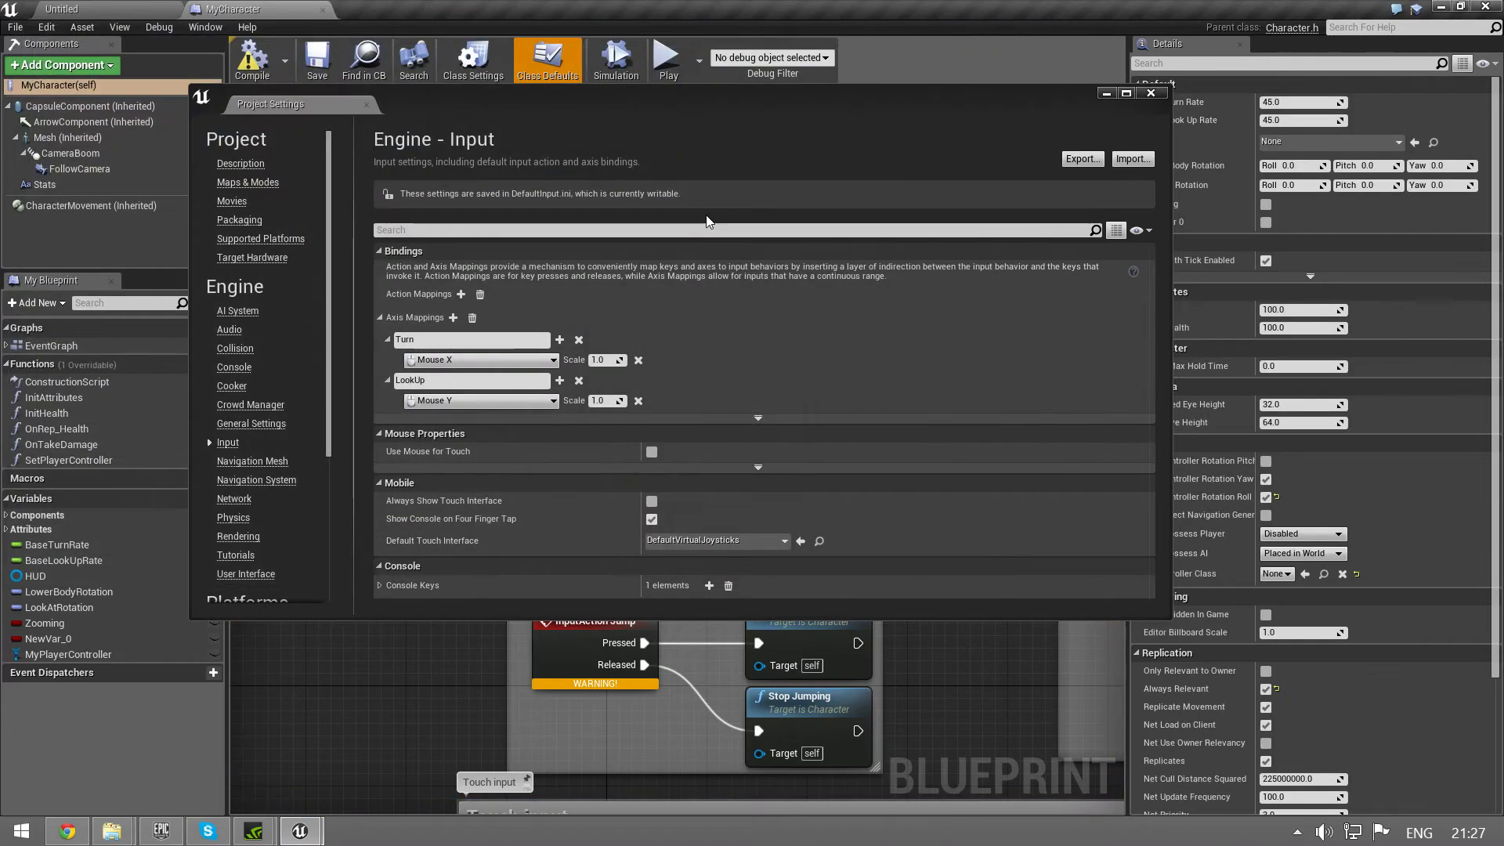
pyautogui.press('Escape')
# Step: Invert LookUp with a scale of -1.0 and retest mouse look
pyautogui.click(604, 401)
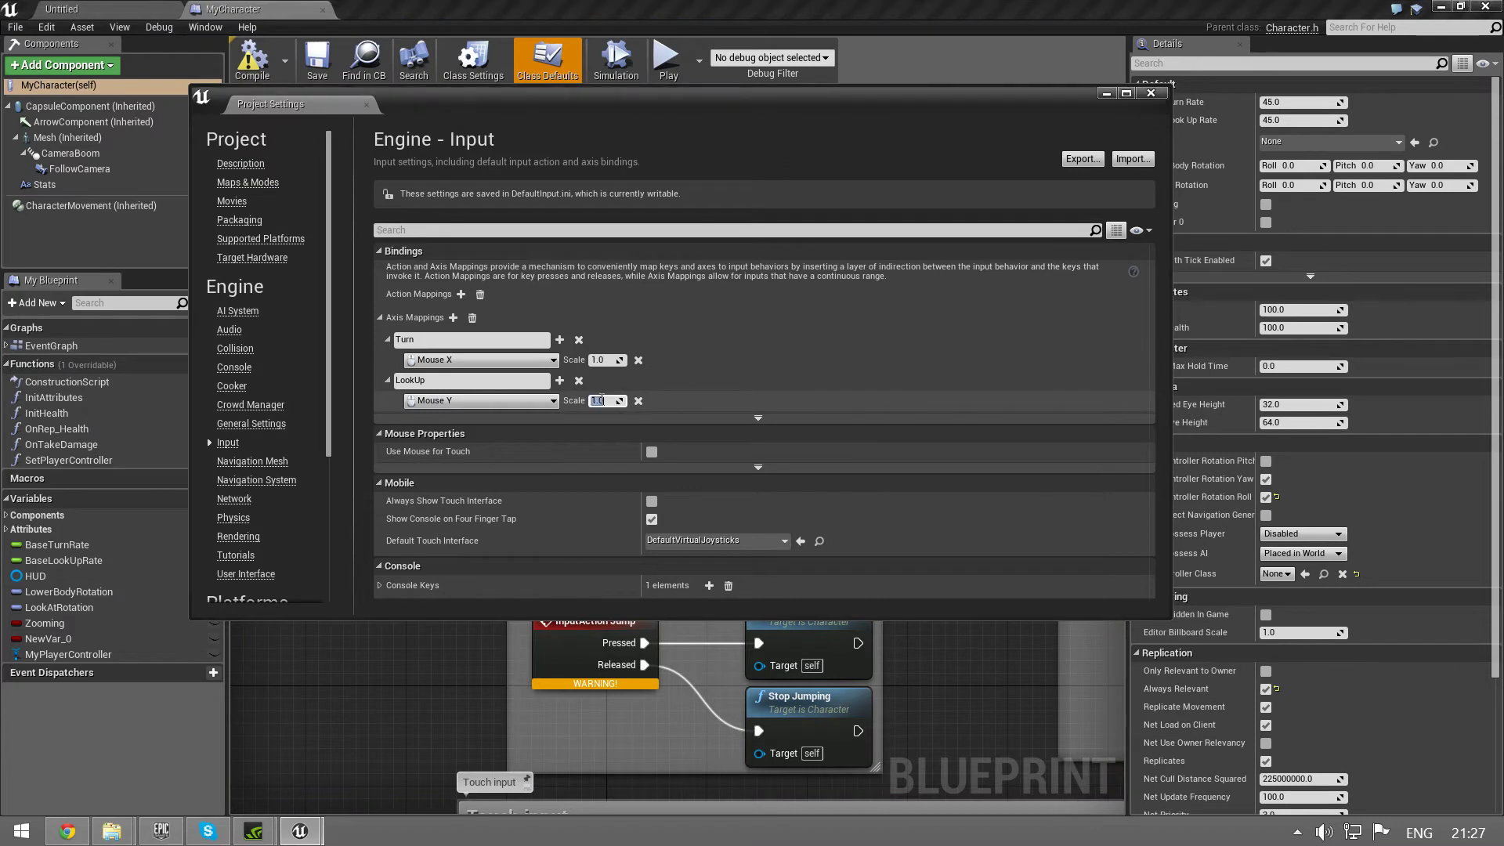
pyautogui.write('-1')
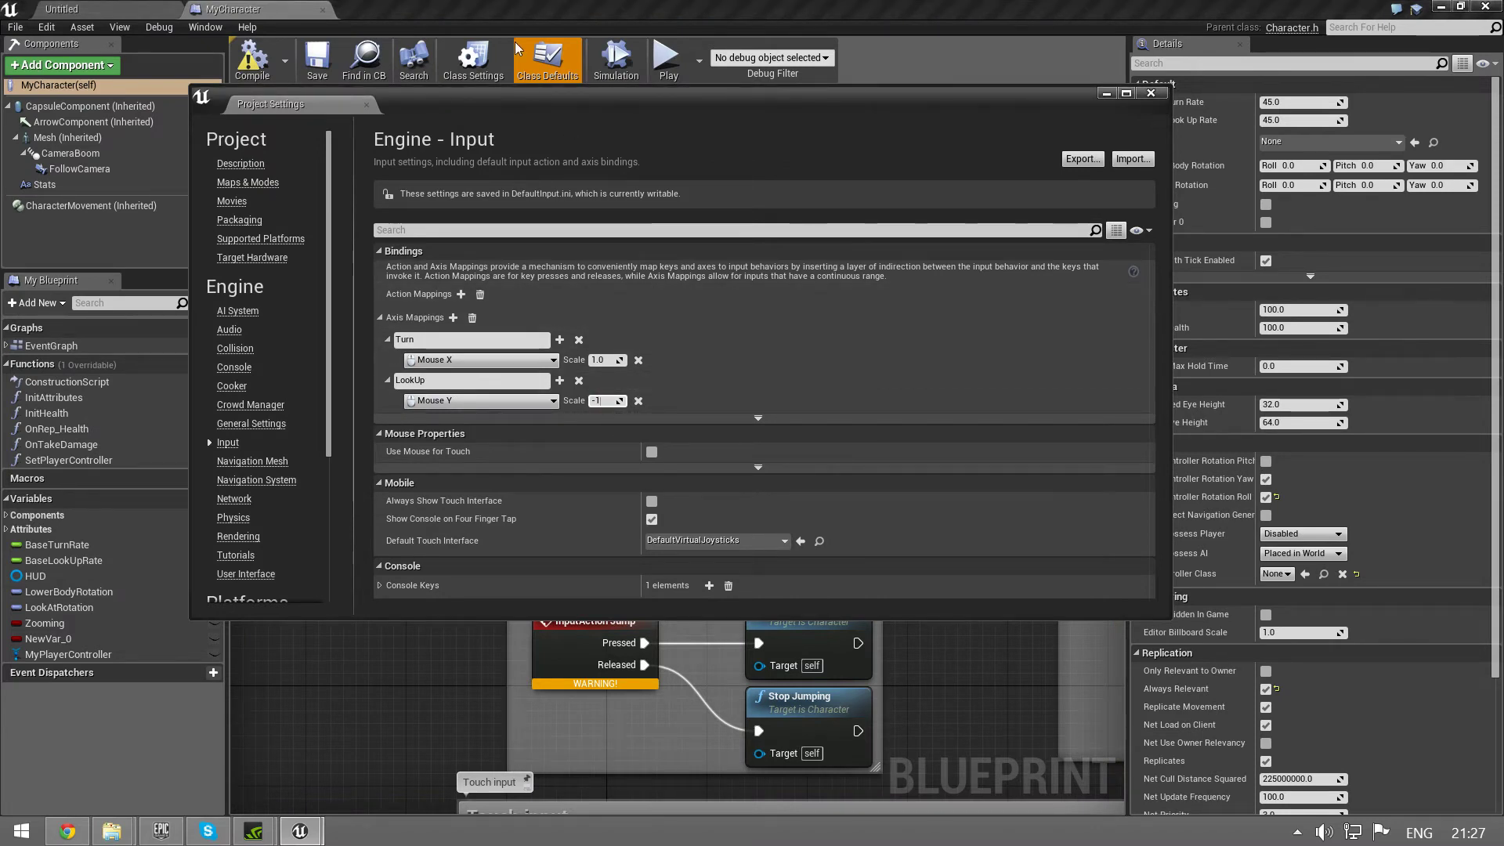
pyautogui.click(667, 59)
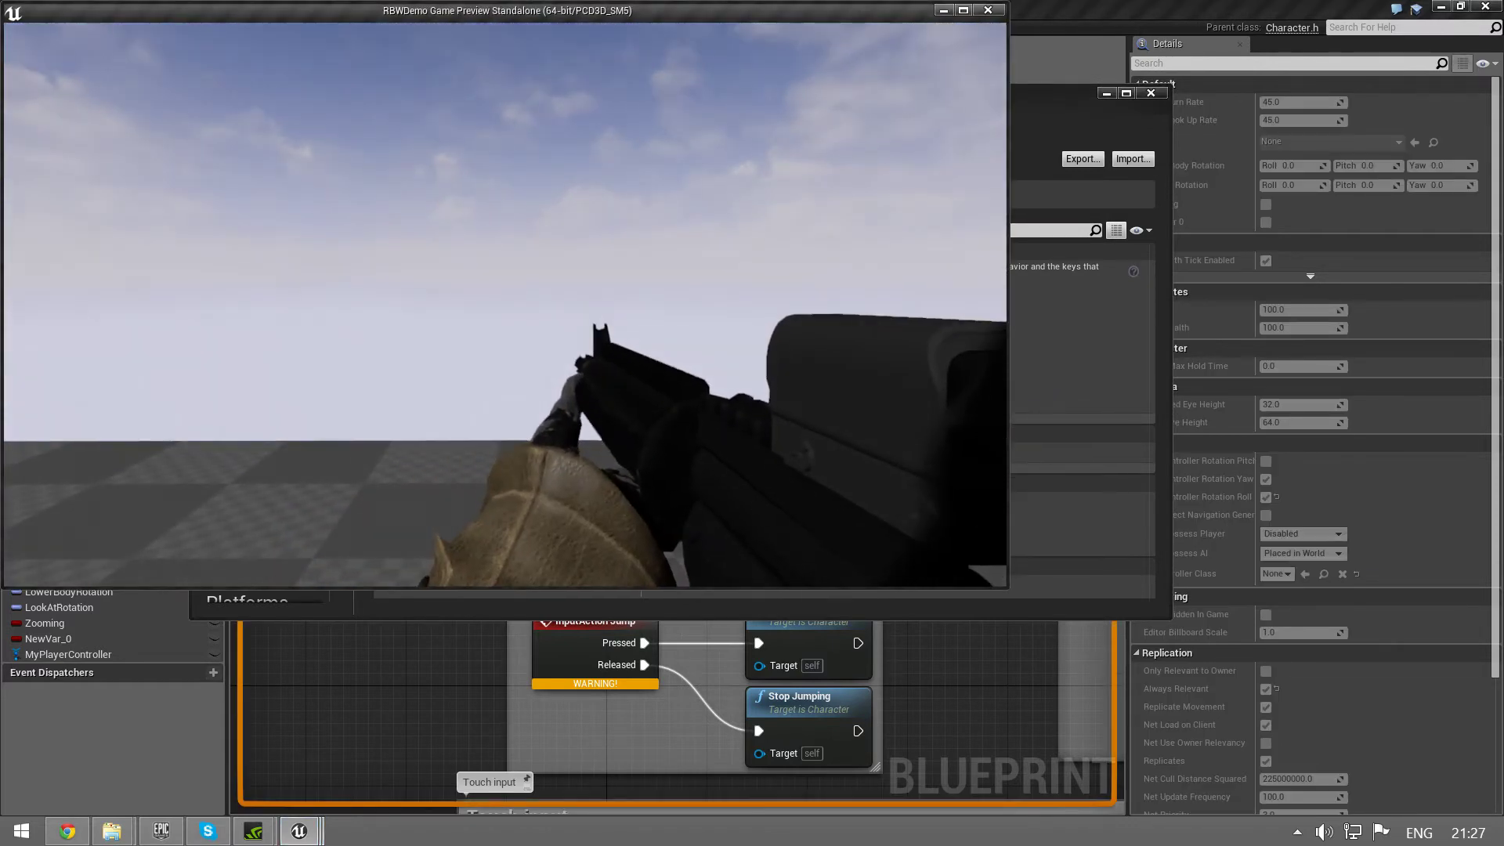
pyautogui.press('Escape')
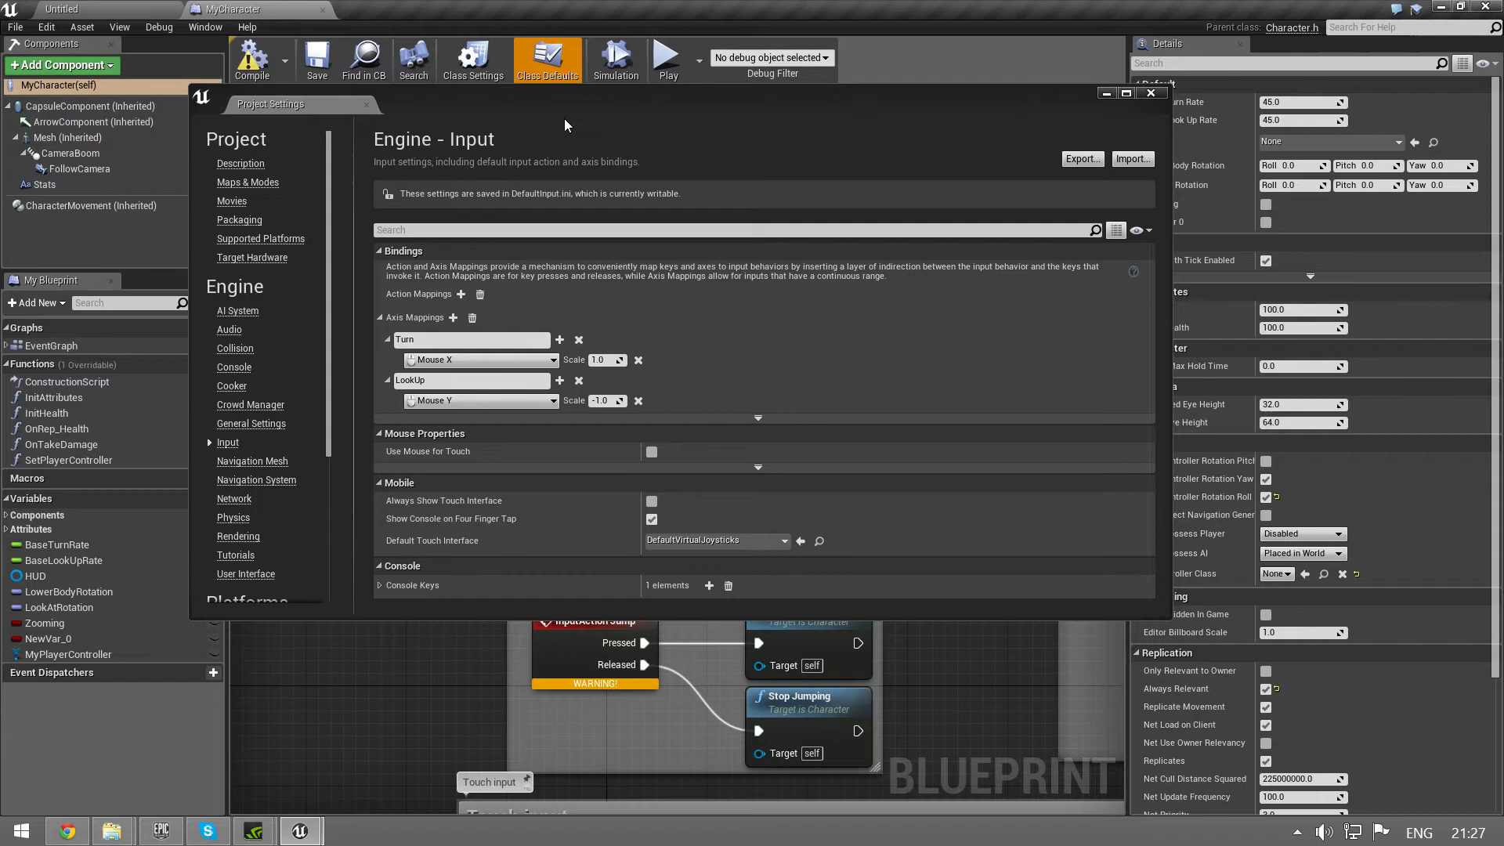
# Step: Add a Jump action mapping bound to Space Bar
pyautogui.moveTo(560, 114); pyautogui.dragTo(723, 130)
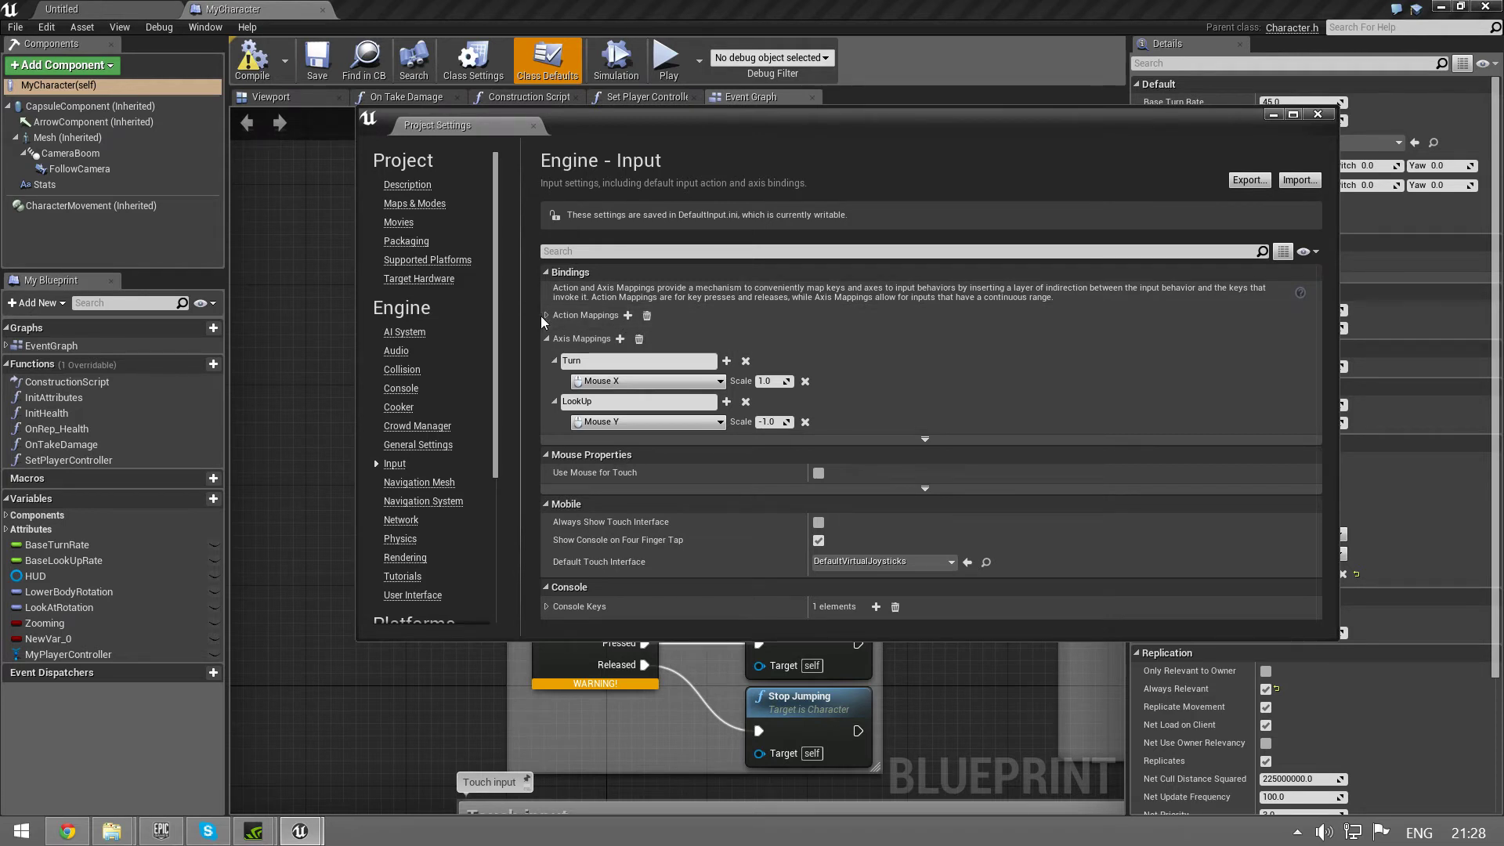
pyautogui.click(627, 315)
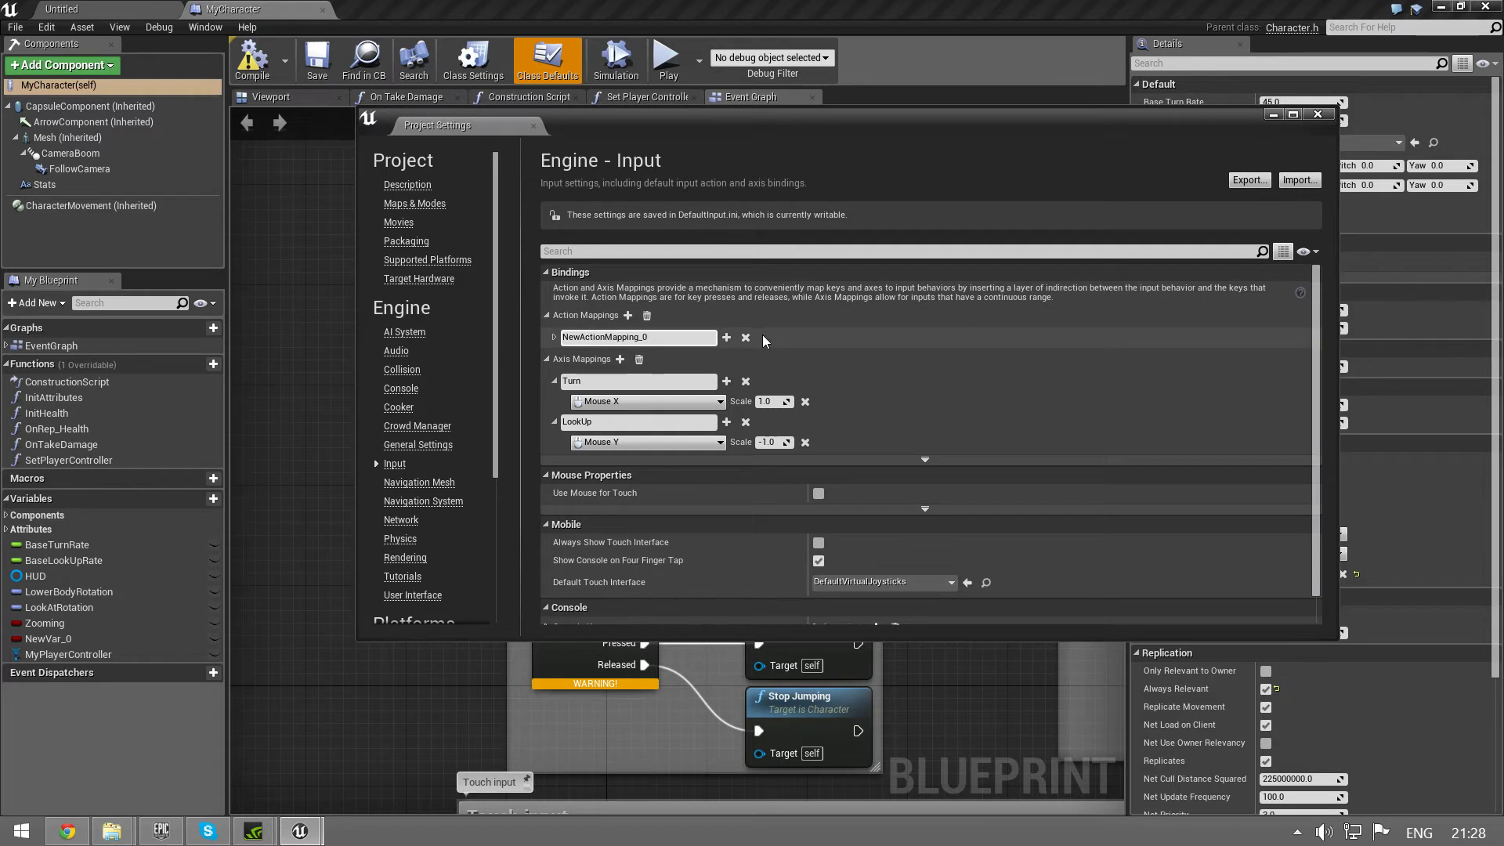
pyautogui.hotkey('ctrl', 'a')
pyautogui.write('Jump')
pyautogui.click(553, 337)
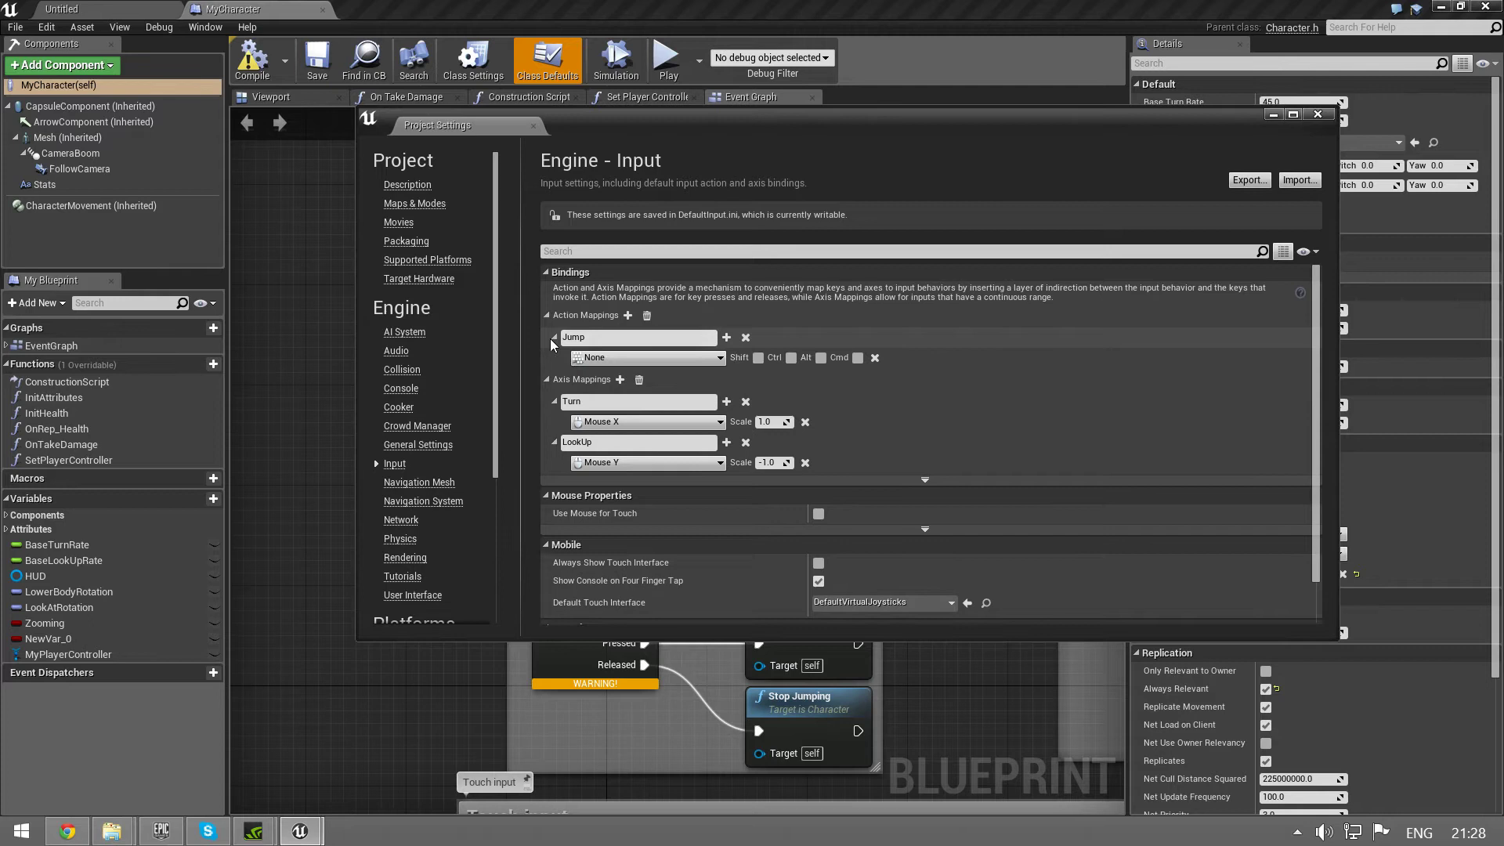
pyautogui.click(614, 360)
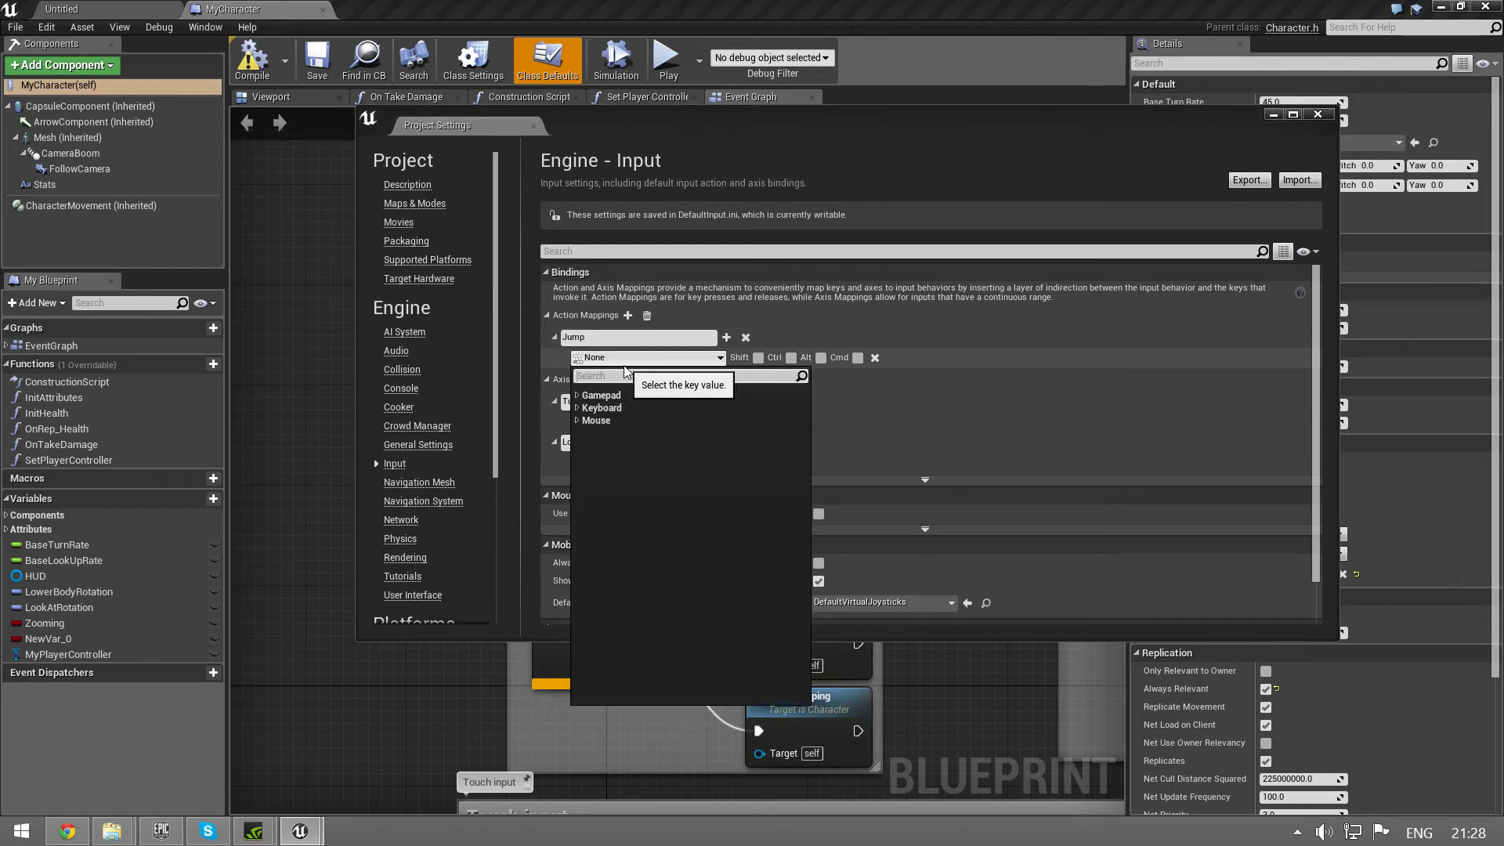
pyautogui.write('Space')
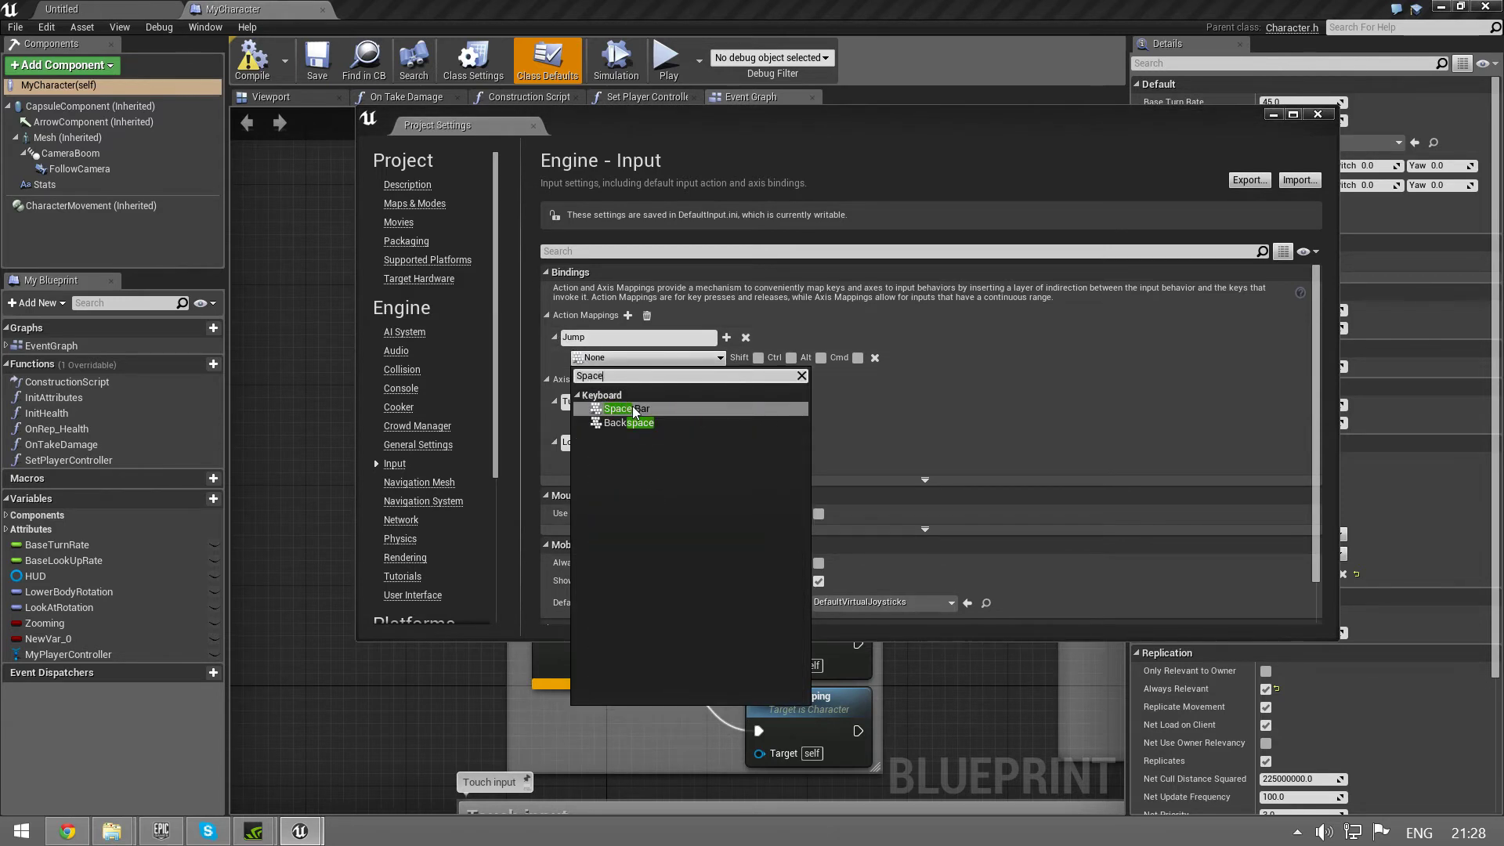
pyautogui.click(635, 410)
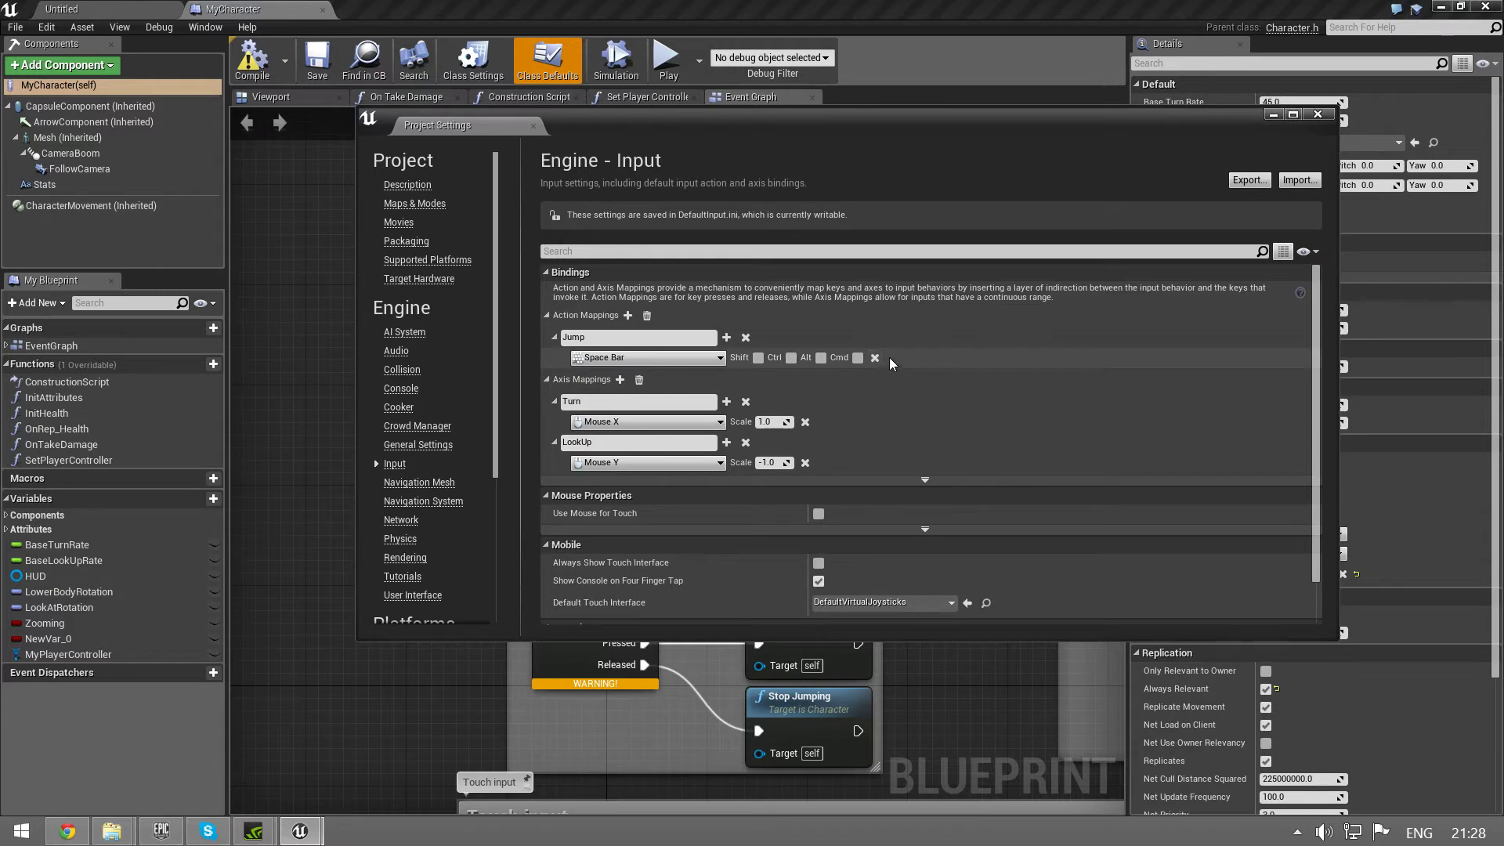
# Step: Test jumping with Space Bar in a game preview
pyautogui.moveTo(647, 127); pyautogui.dragTo(746, 115)
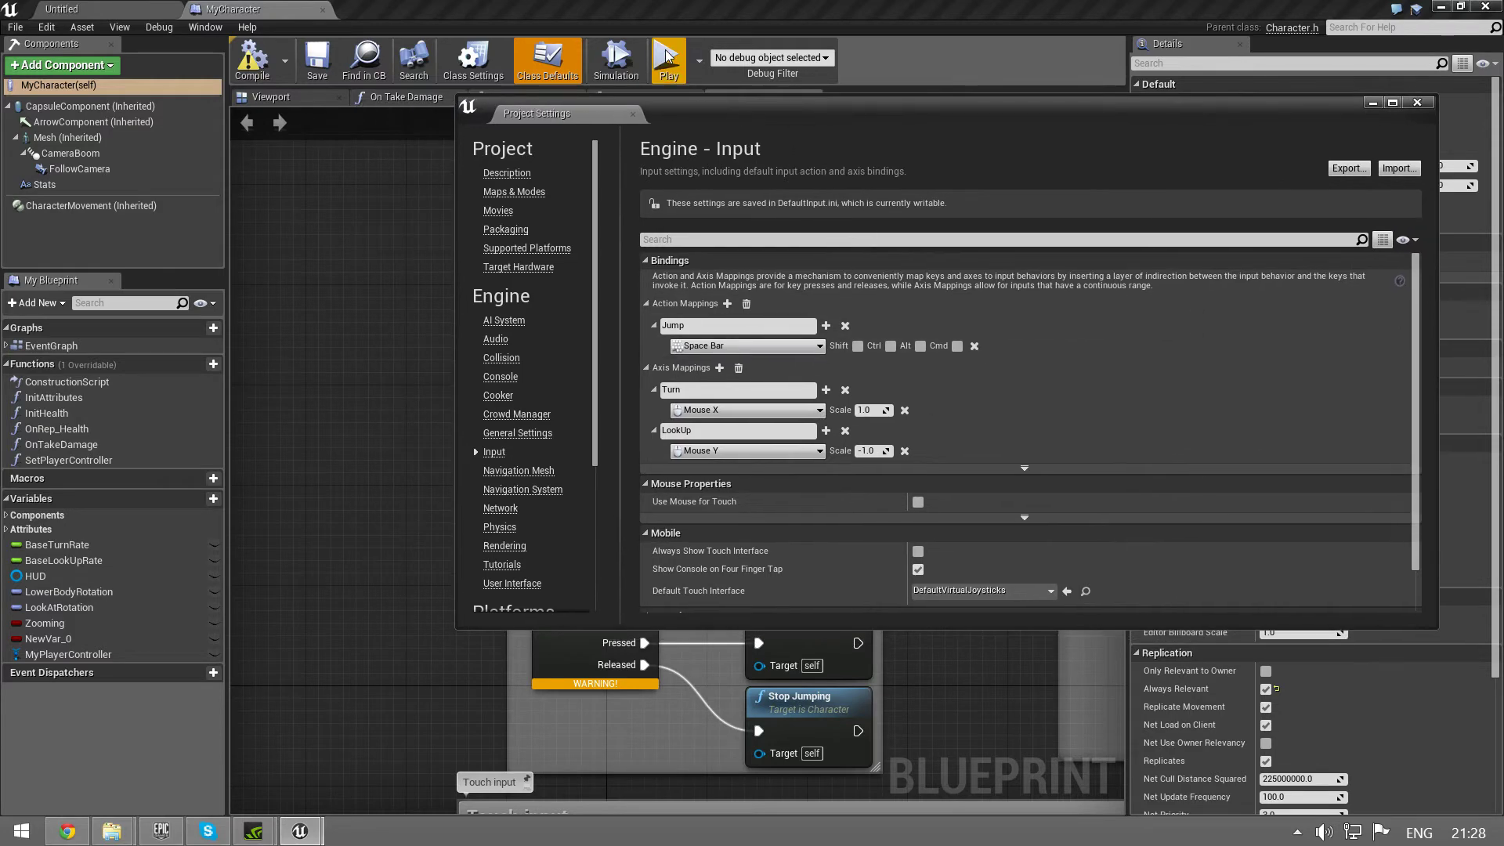
pyautogui.click(666, 60)
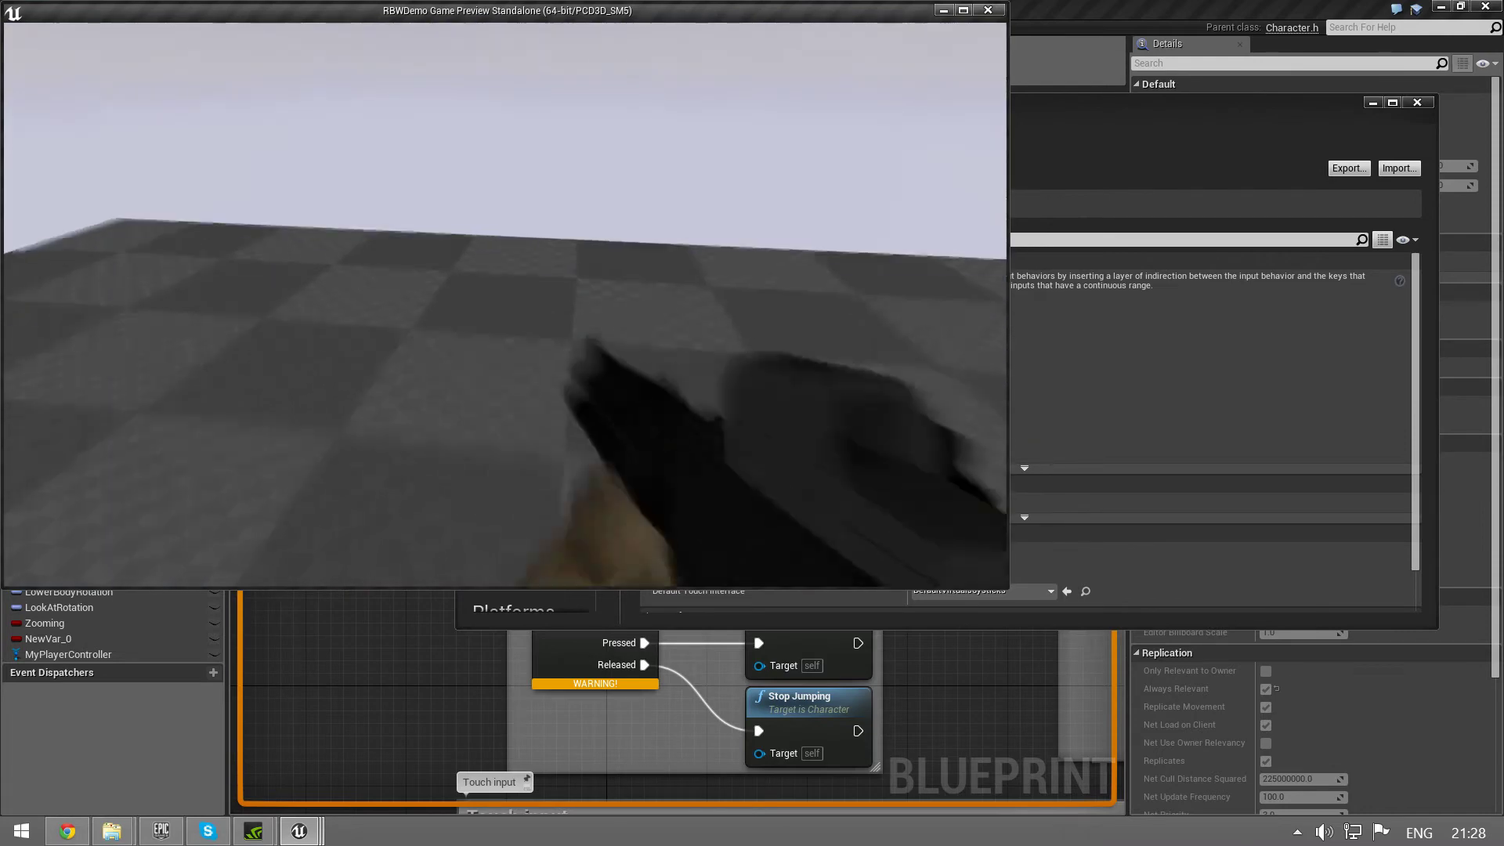
pyautogui.press('Escape')
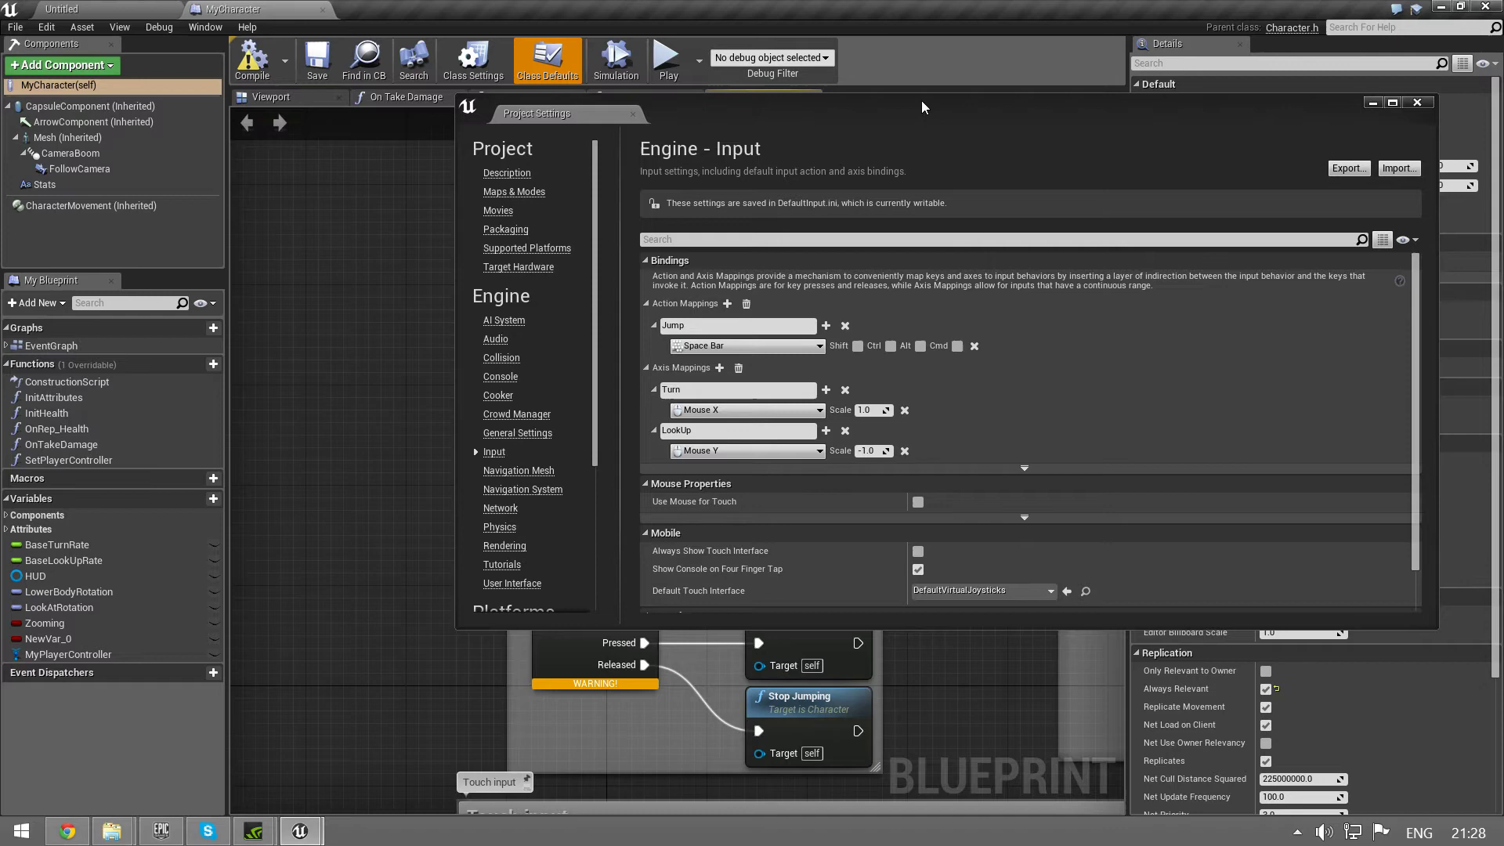
# Step: Dock Project Settings as a tab and compile MyCharacter from its Event Graph
pyautogui.moveTo(622, 120); pyautogui.dragTo(489, 11)
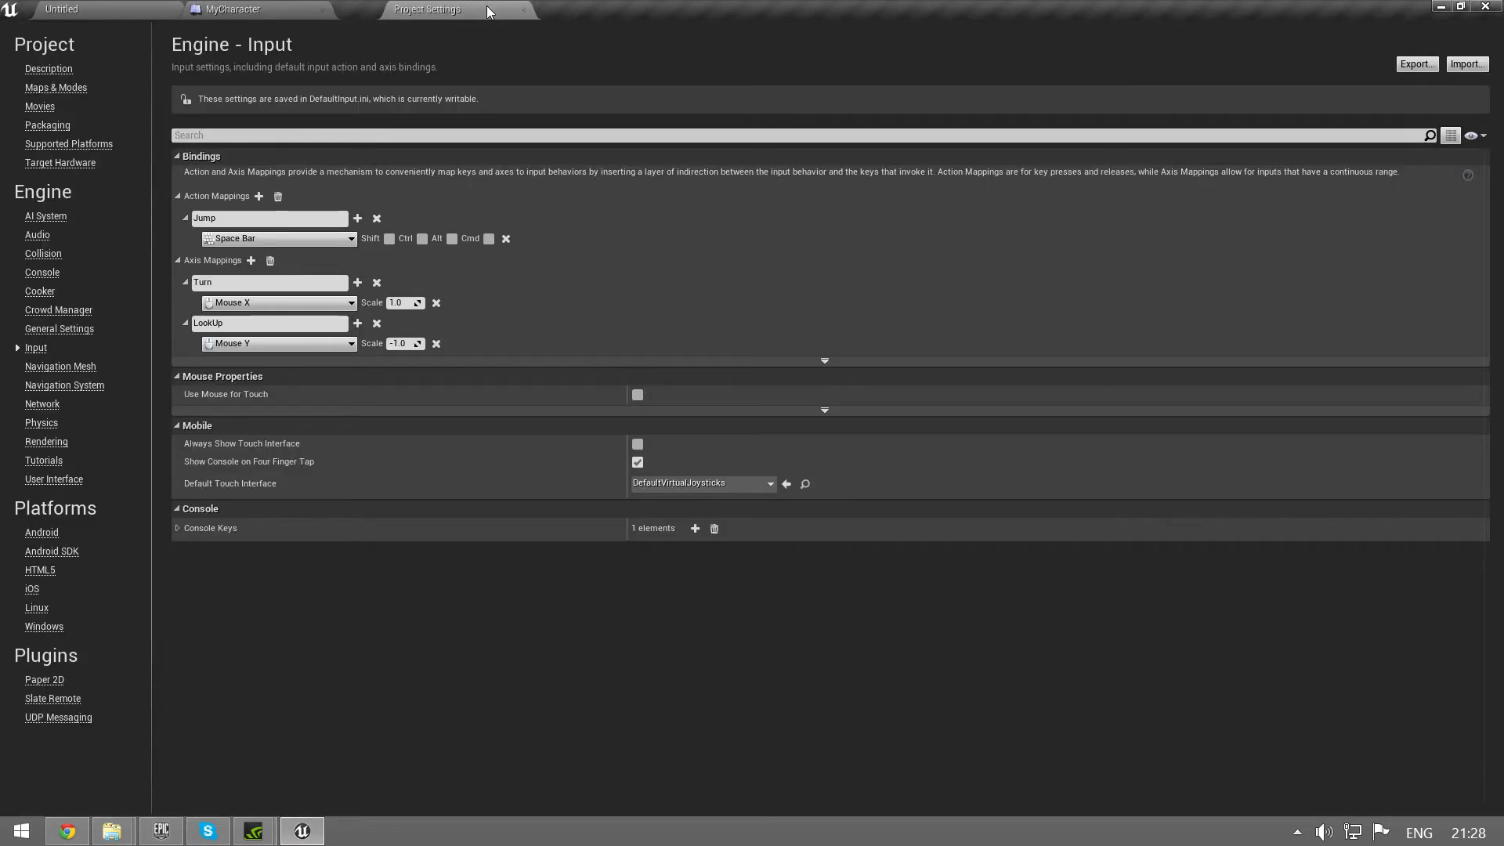
pyautogui.click(256, 9)
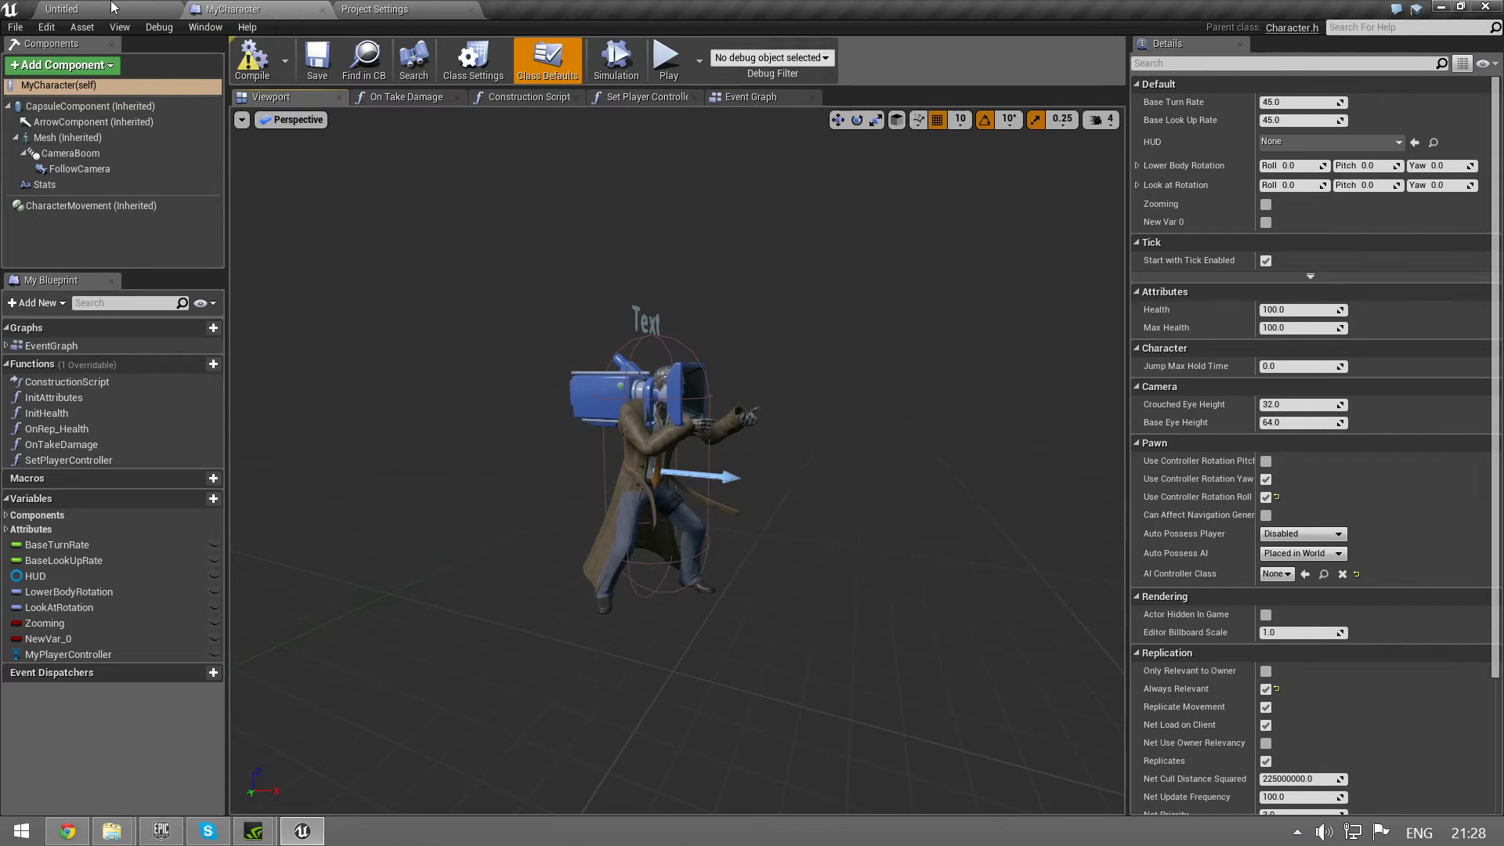
pyautogui.click(748, 97)
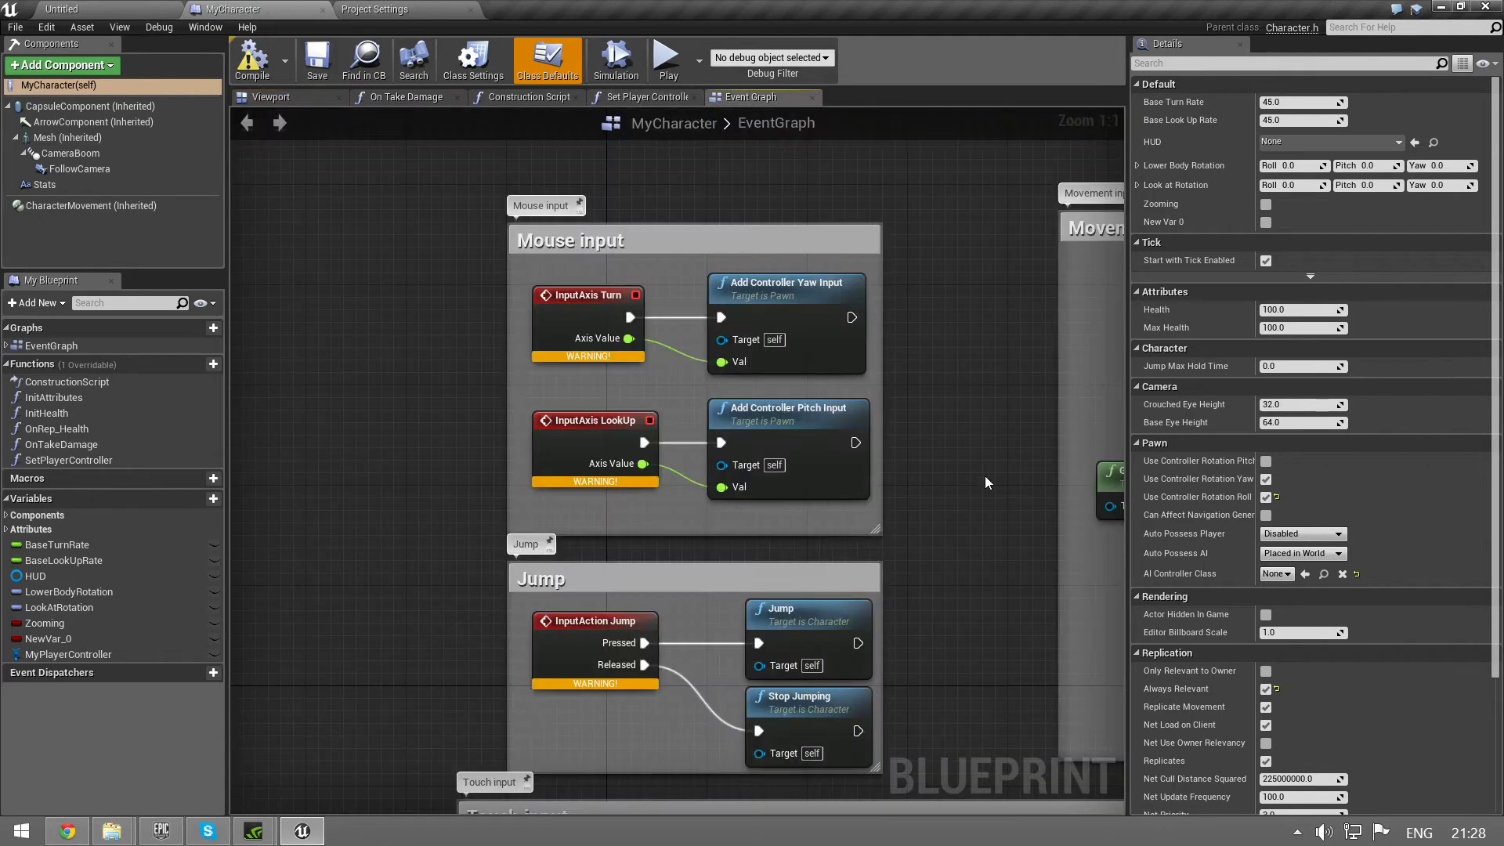
pyautogui.click(249, 64)
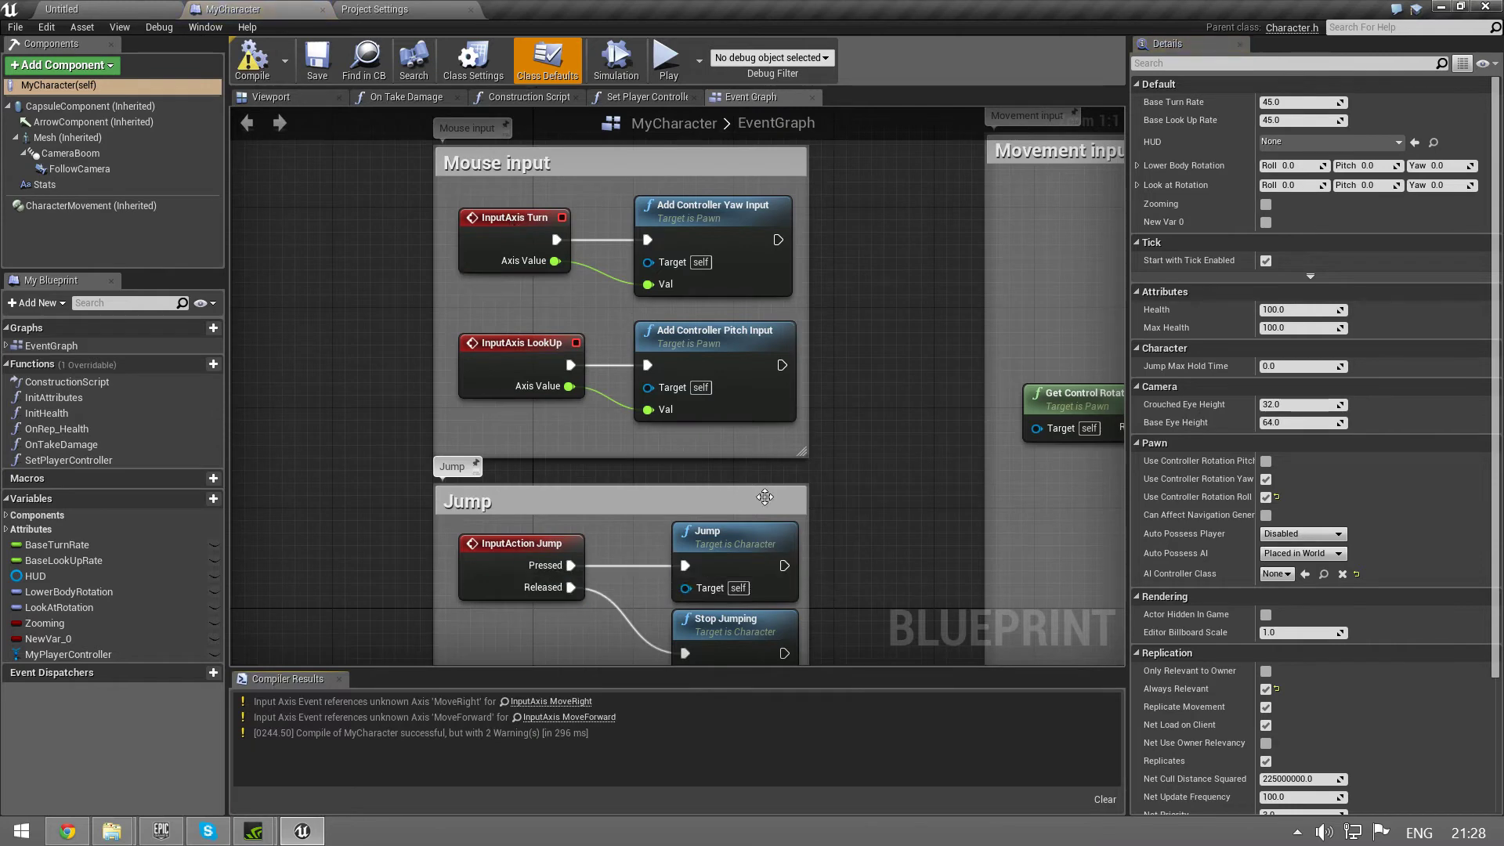
# Step: Pan the graph to the Movement nodes using unmapped MoveForward and MoveRight axes
pyautogui.scroll(-4, 932, 490)
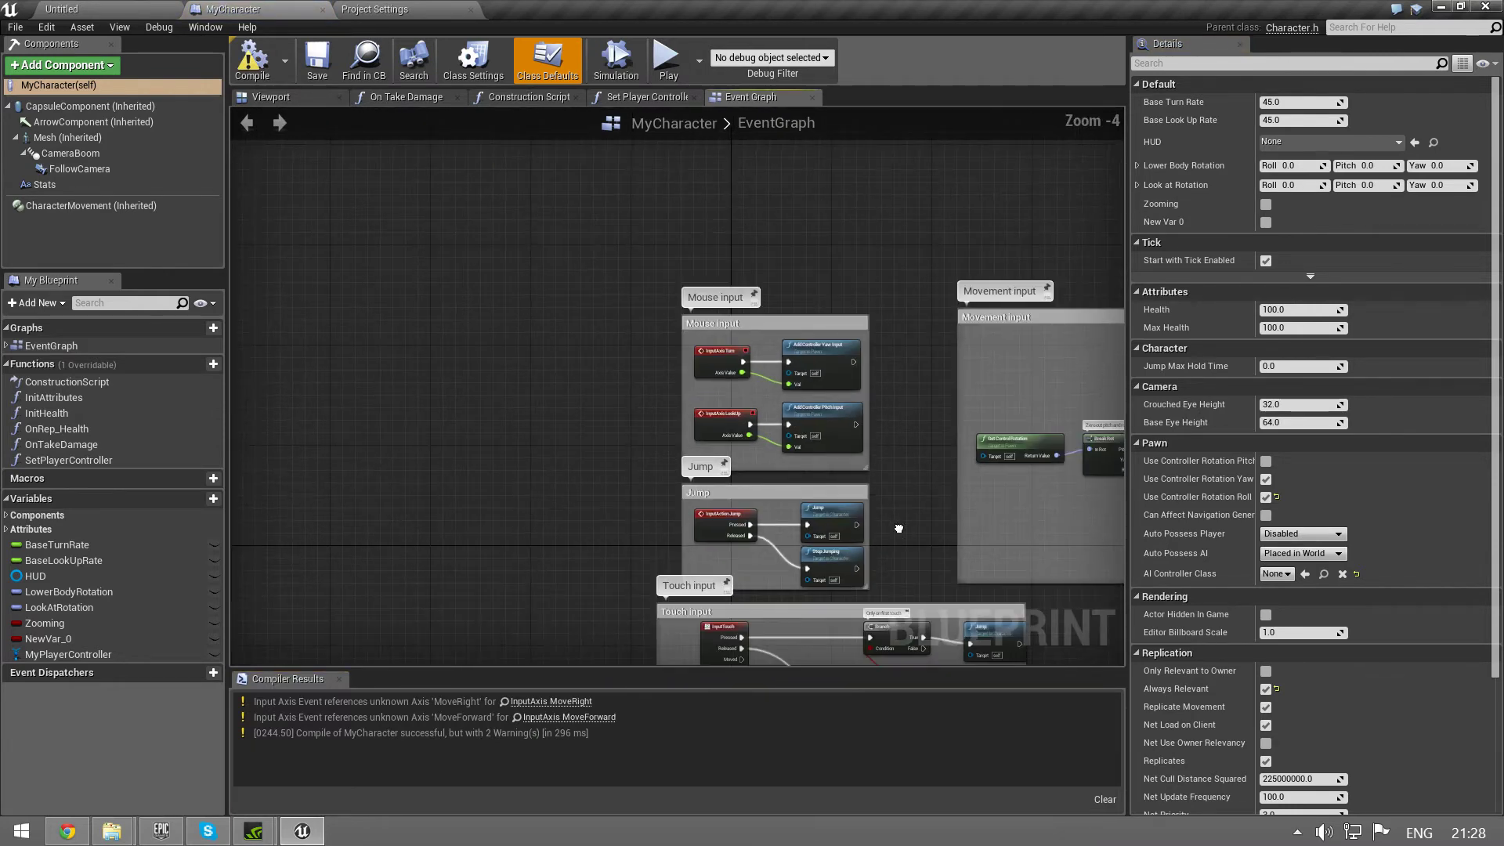
pyautogui.moveTo(933, 491); pyautogui.dragTo(404, 480, button='right')
pyautogui.scroll(5, 469, 430)
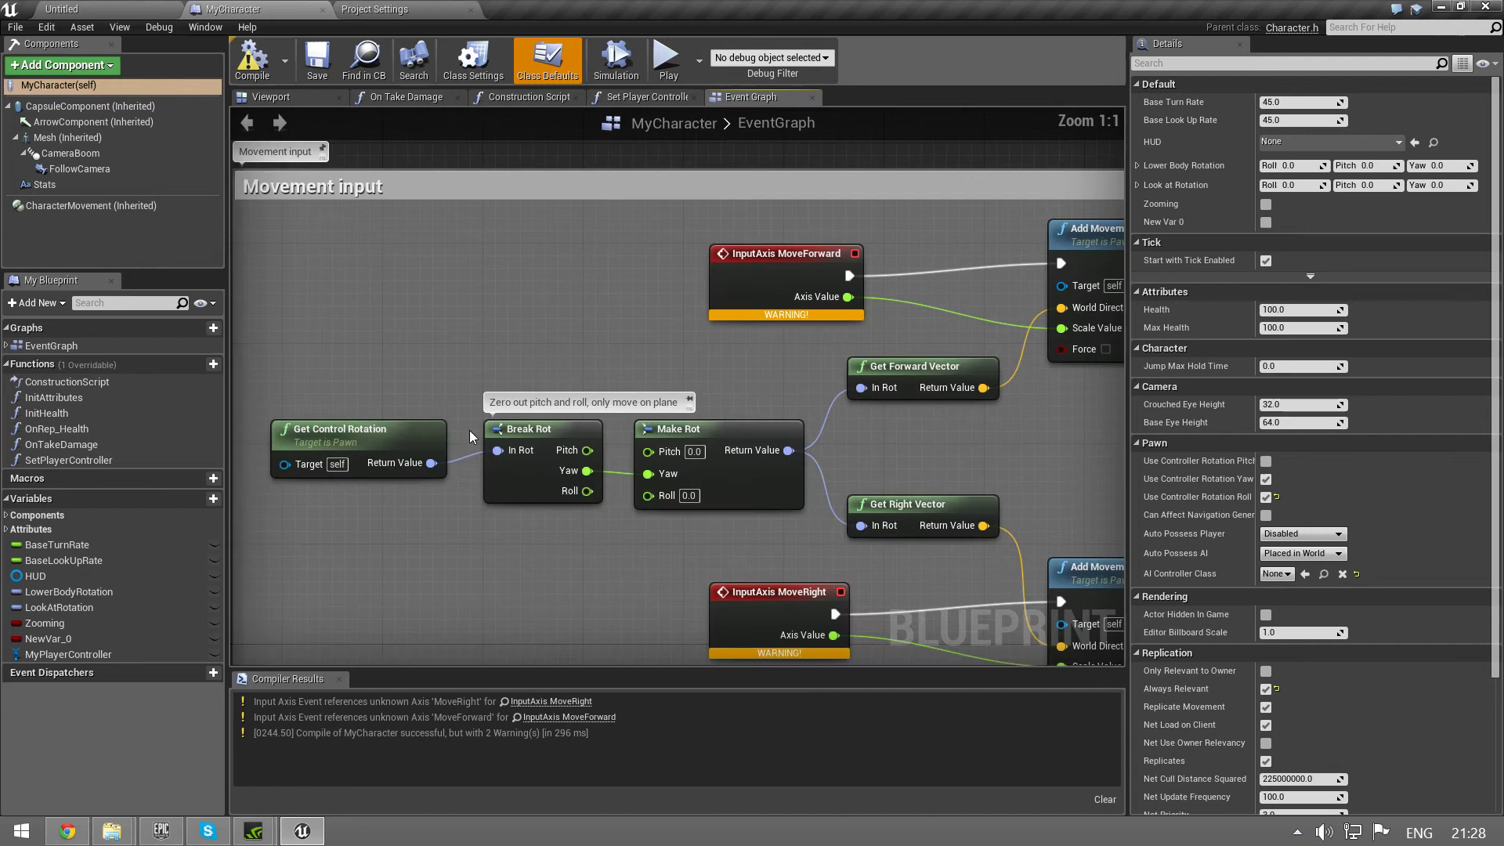
pyautogui.moveTo(666, 301); pyautogui.dragTo(534, 261, button='right')
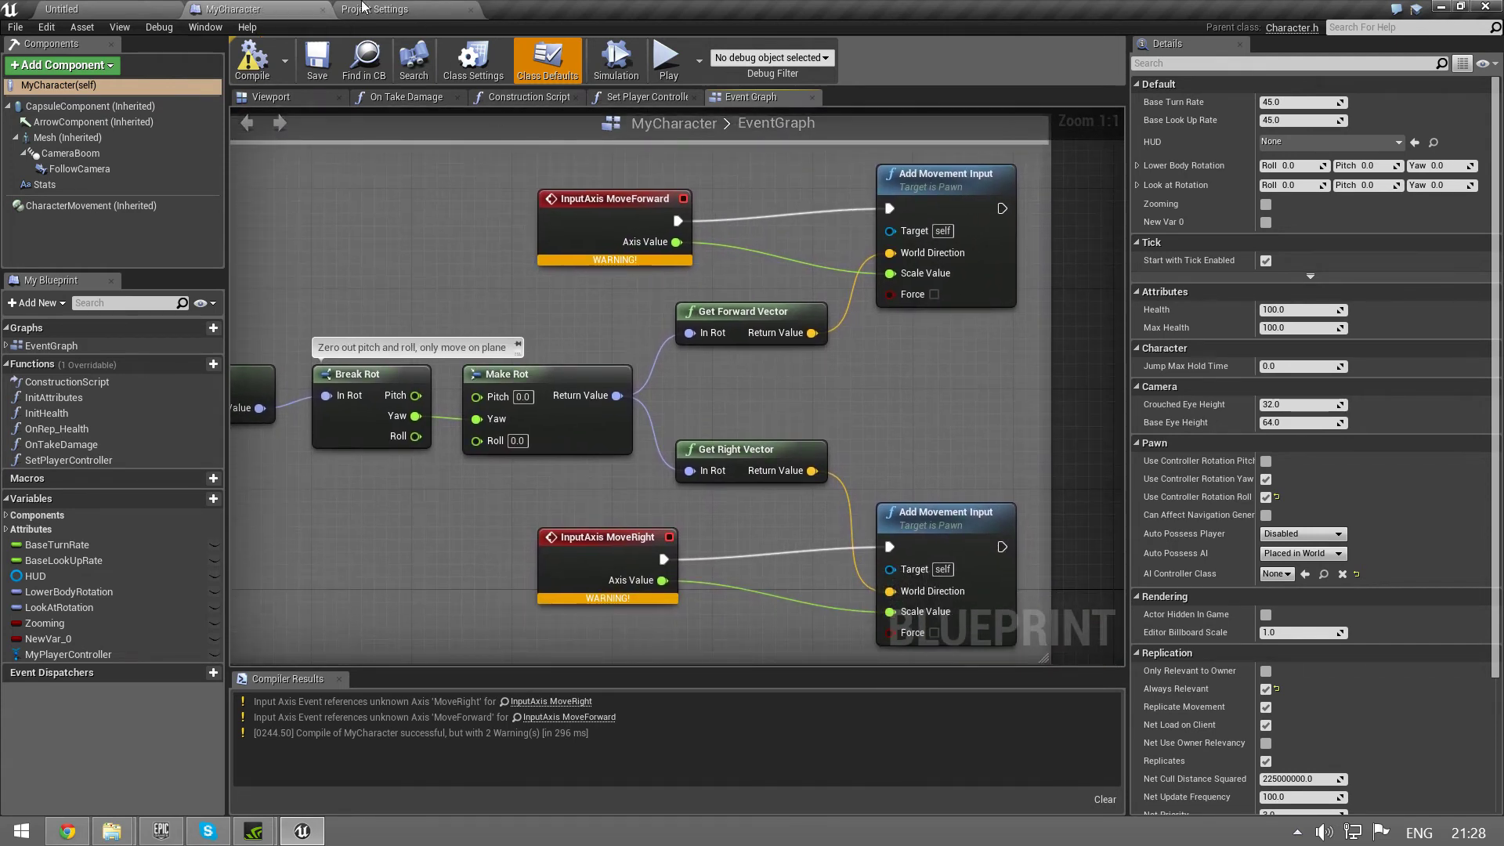
# Step: Add a new axis mapping in the input settings and name it MoveForward
pyautogui.click(363, 8)
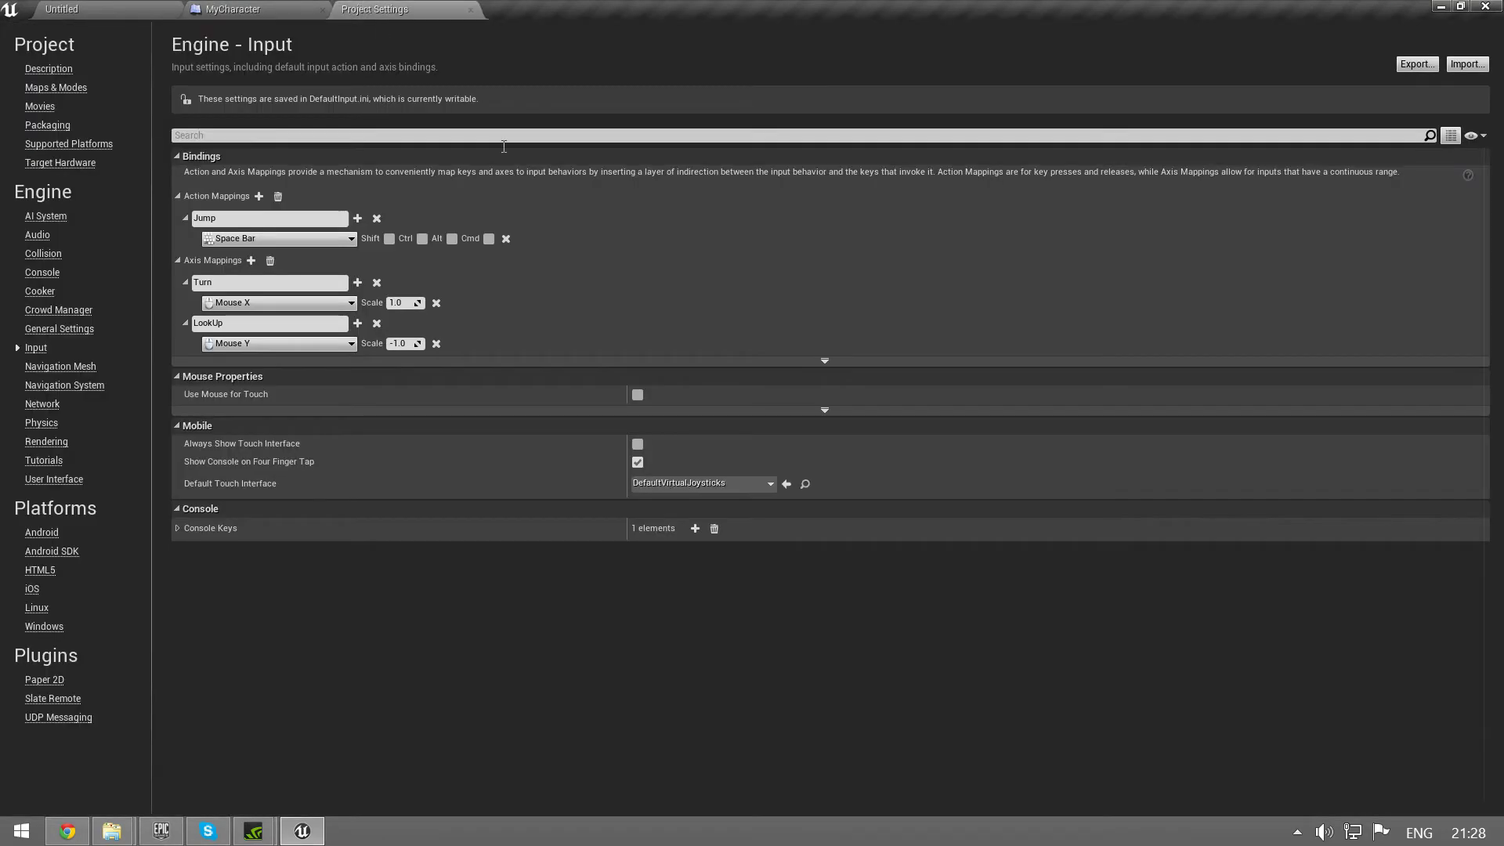
pyautogui.click(252, 260)
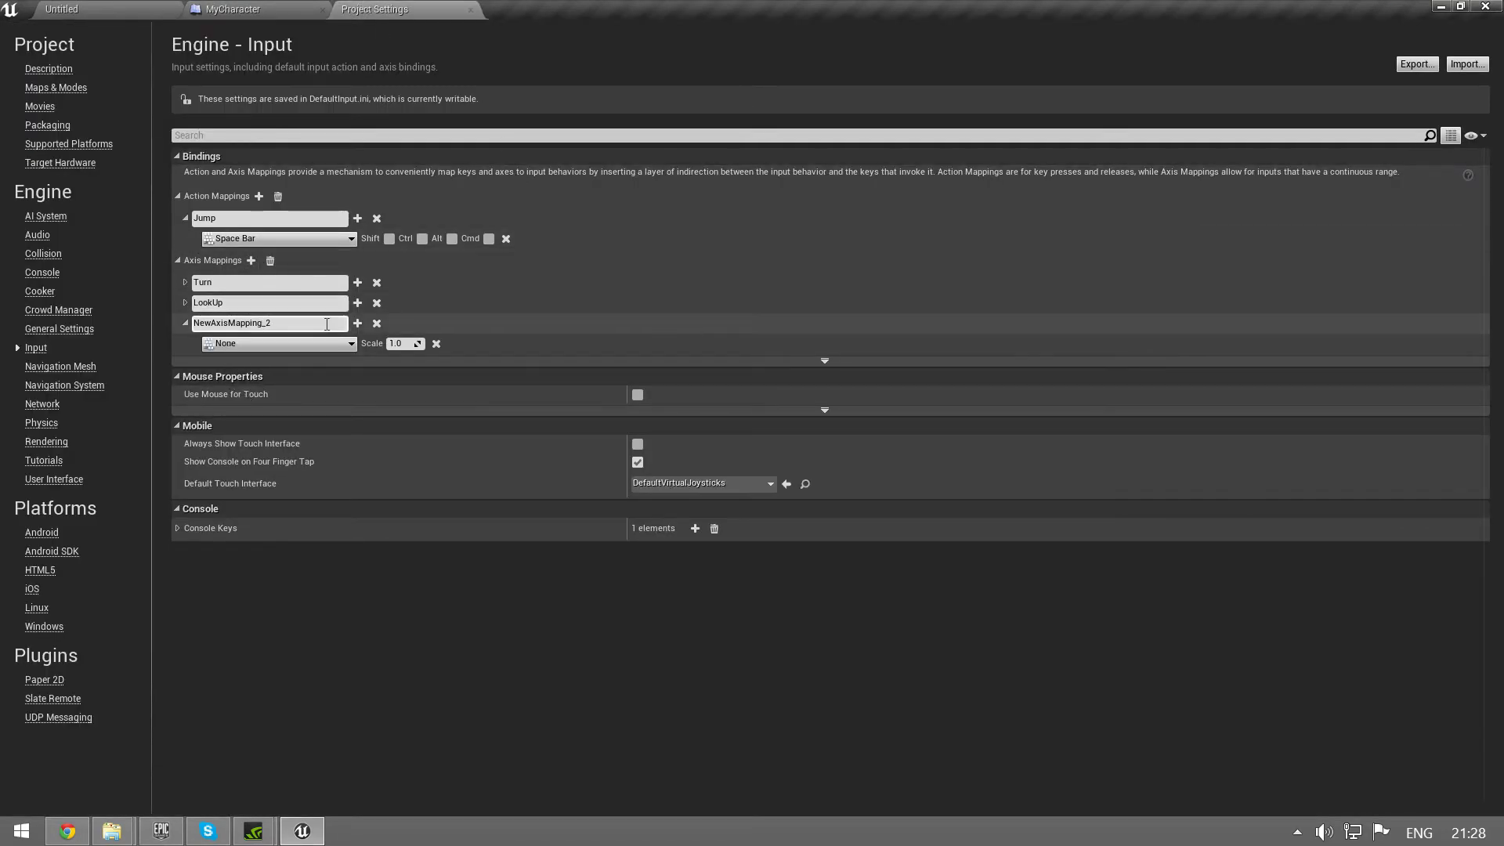
pyautogui.click(258, 323)
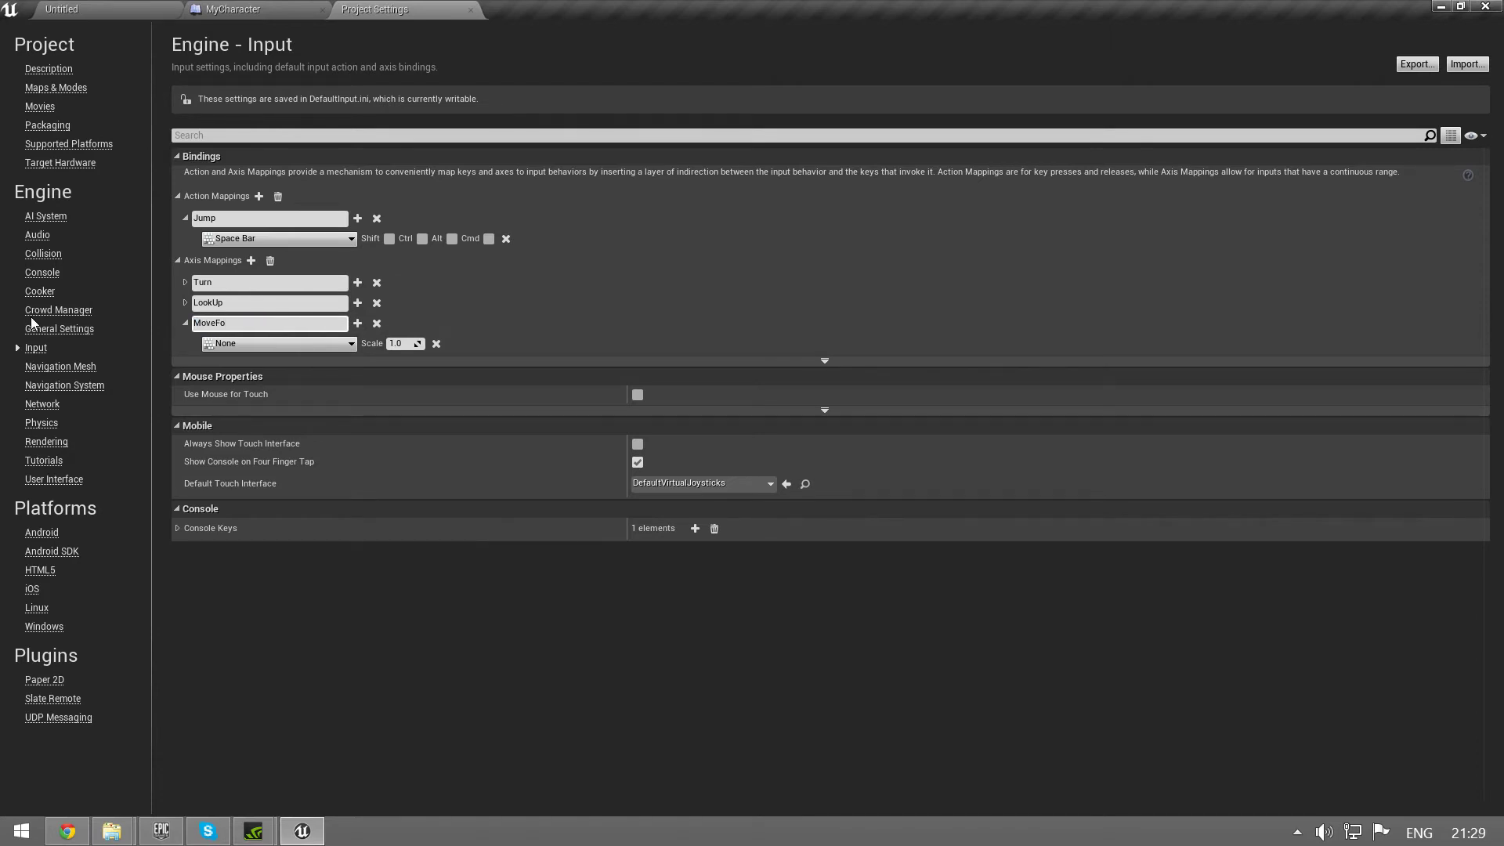
pyautogui.write('MoveForward')
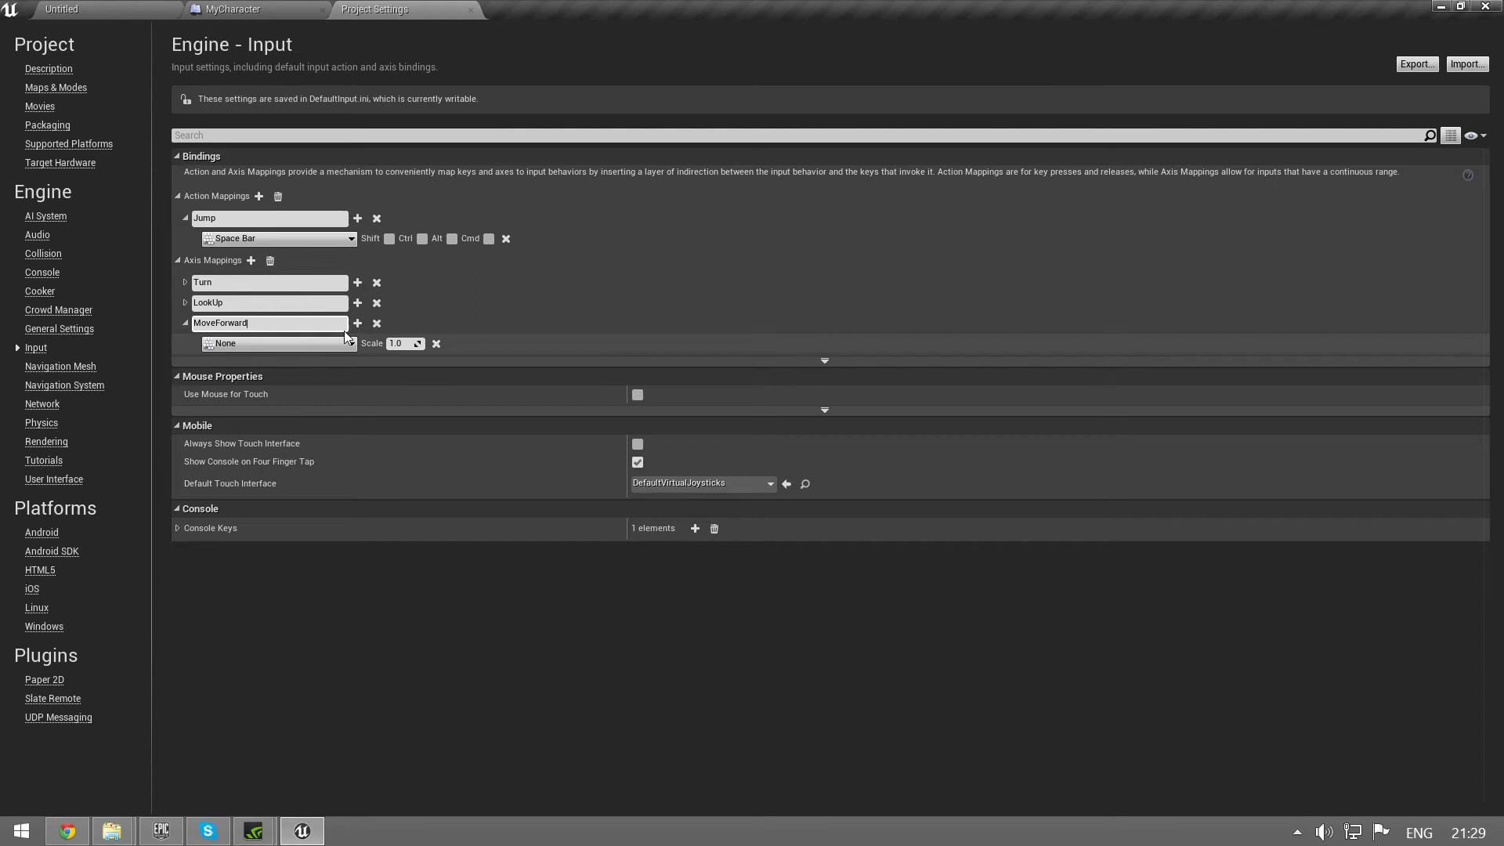
pyautogui.press('Return')
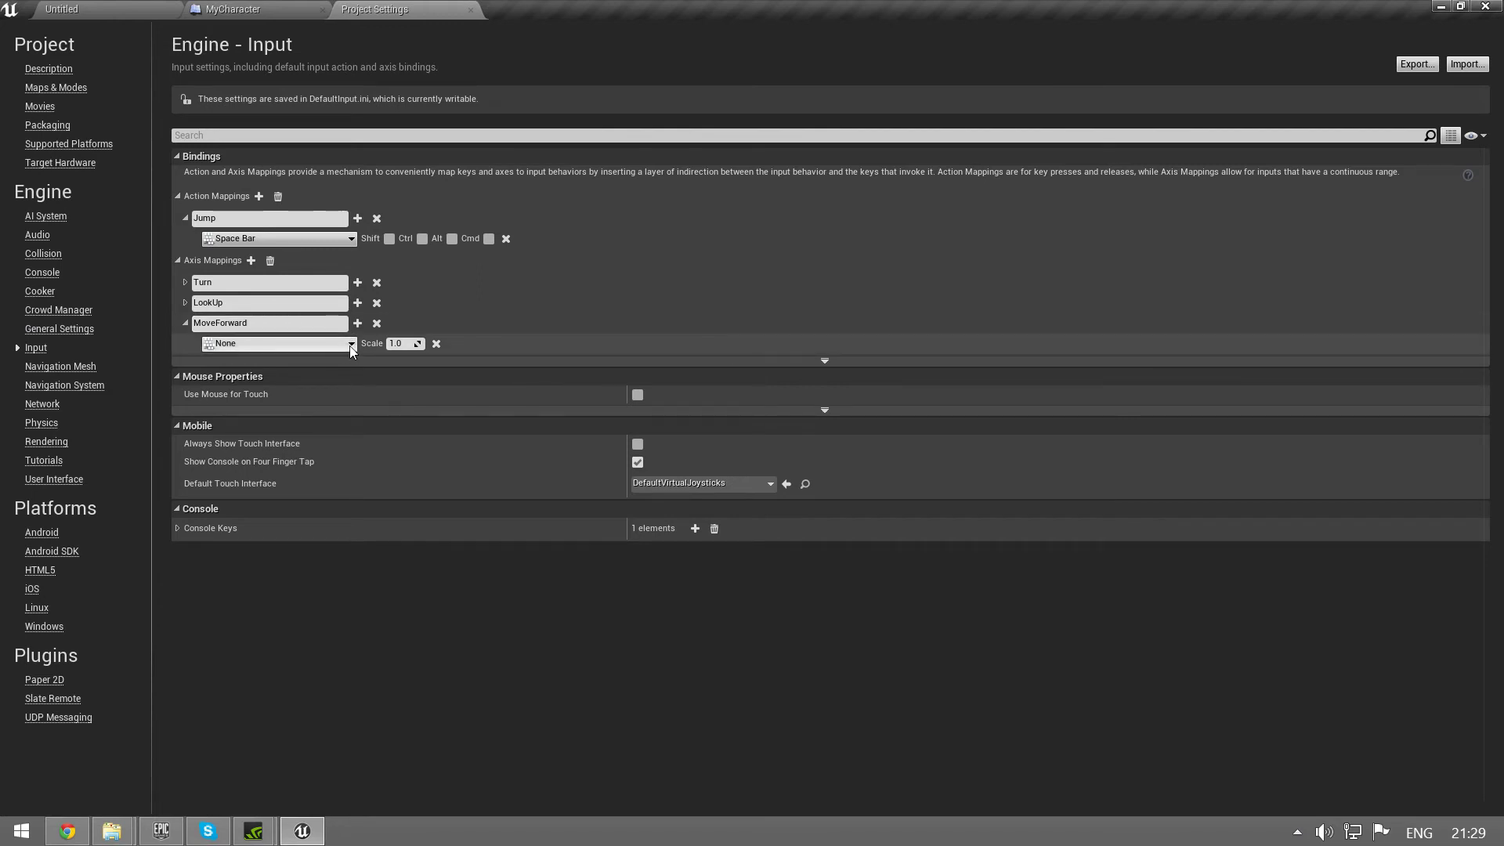
# Step: Bind MoveForward to W at scale 1.0 and S at scale -1
pyautogui.click(349, 346)
pyautogui.write('w')
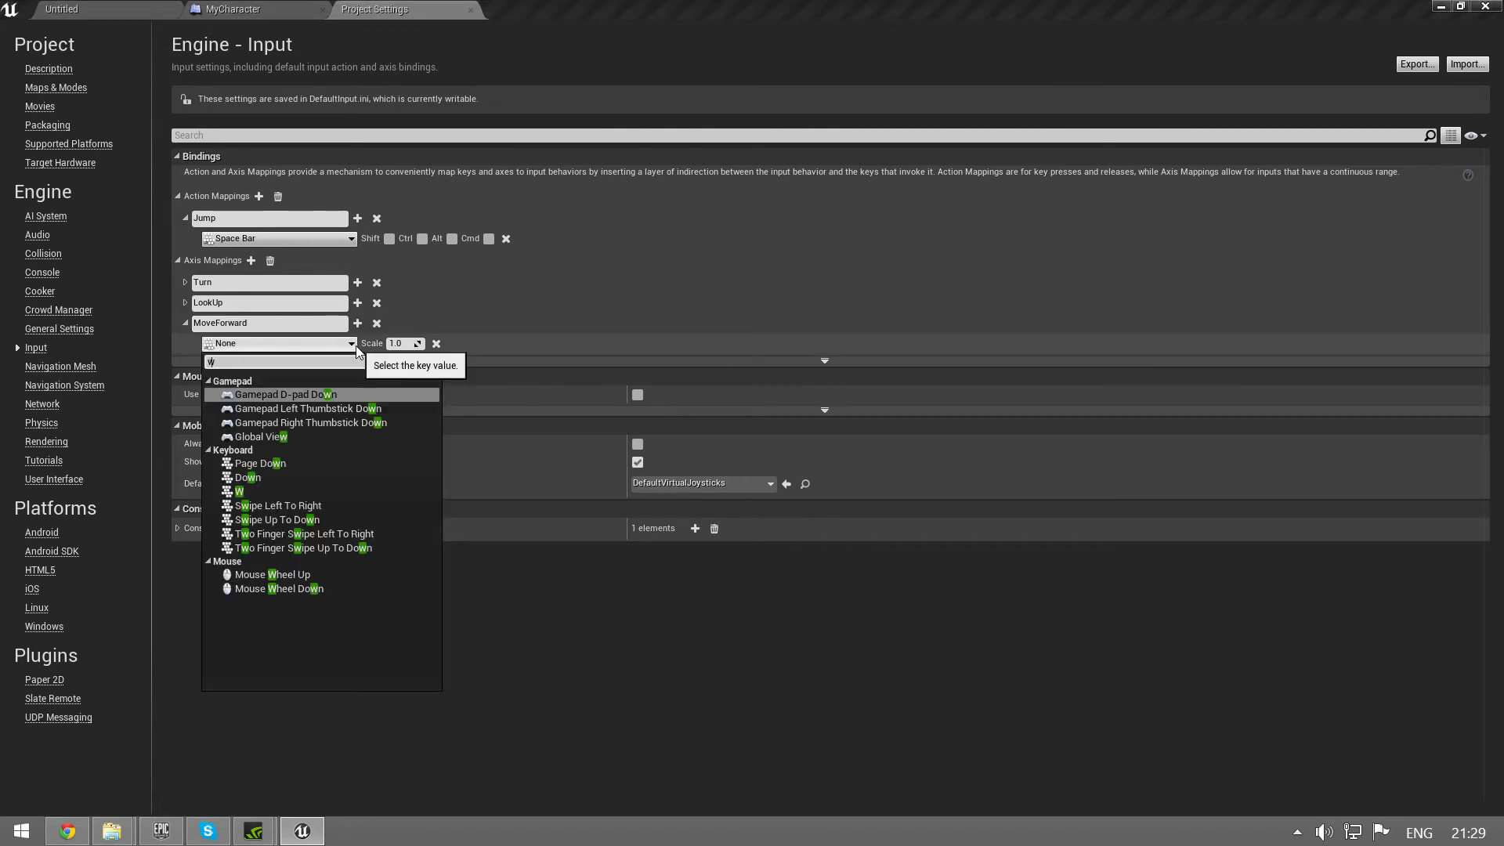
pyautogui.click(276, 490)
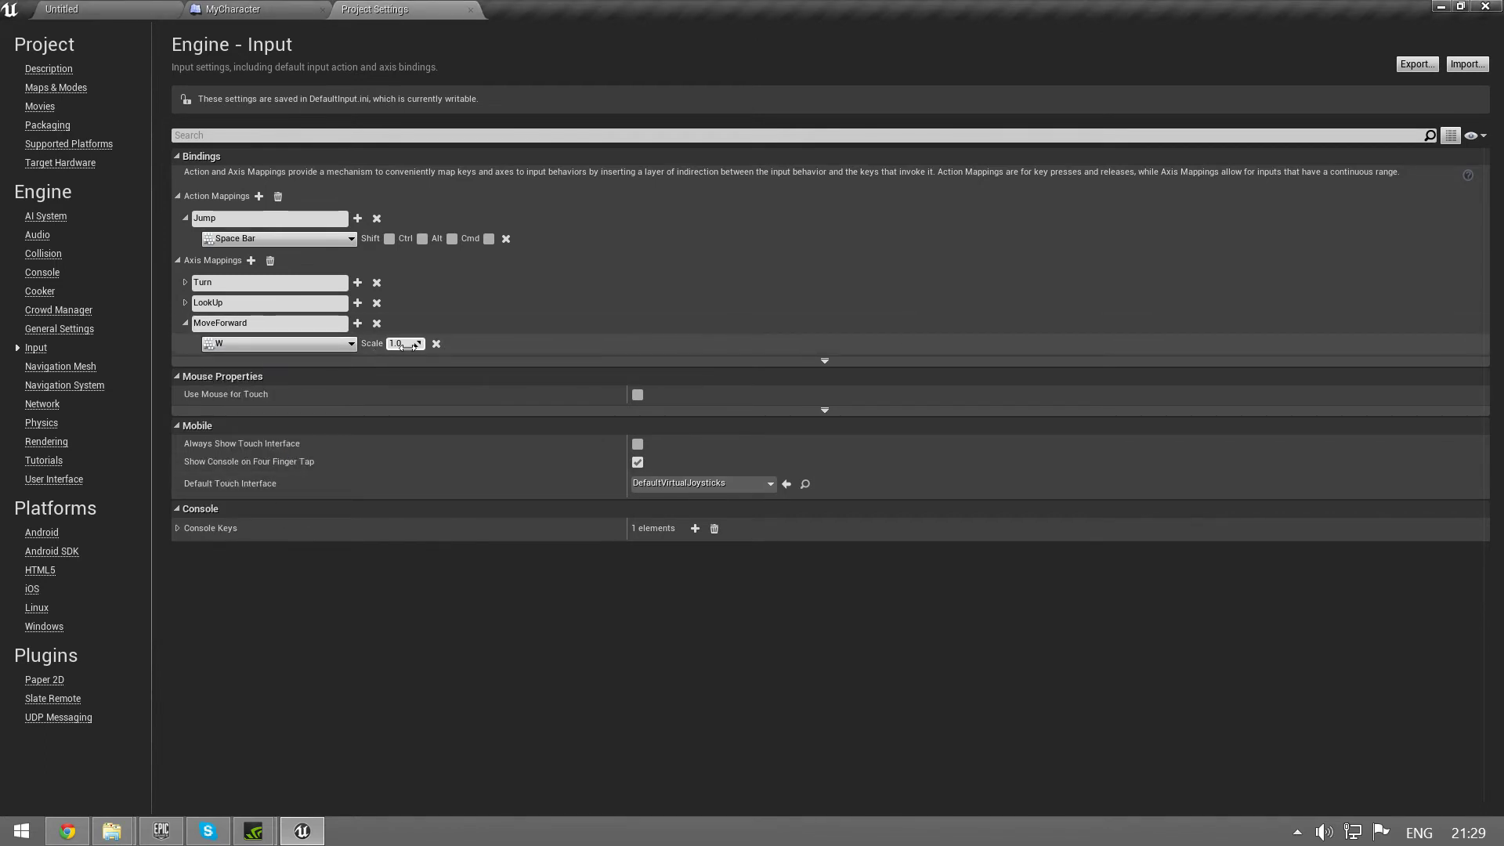
pyautogui.click(357, 323)
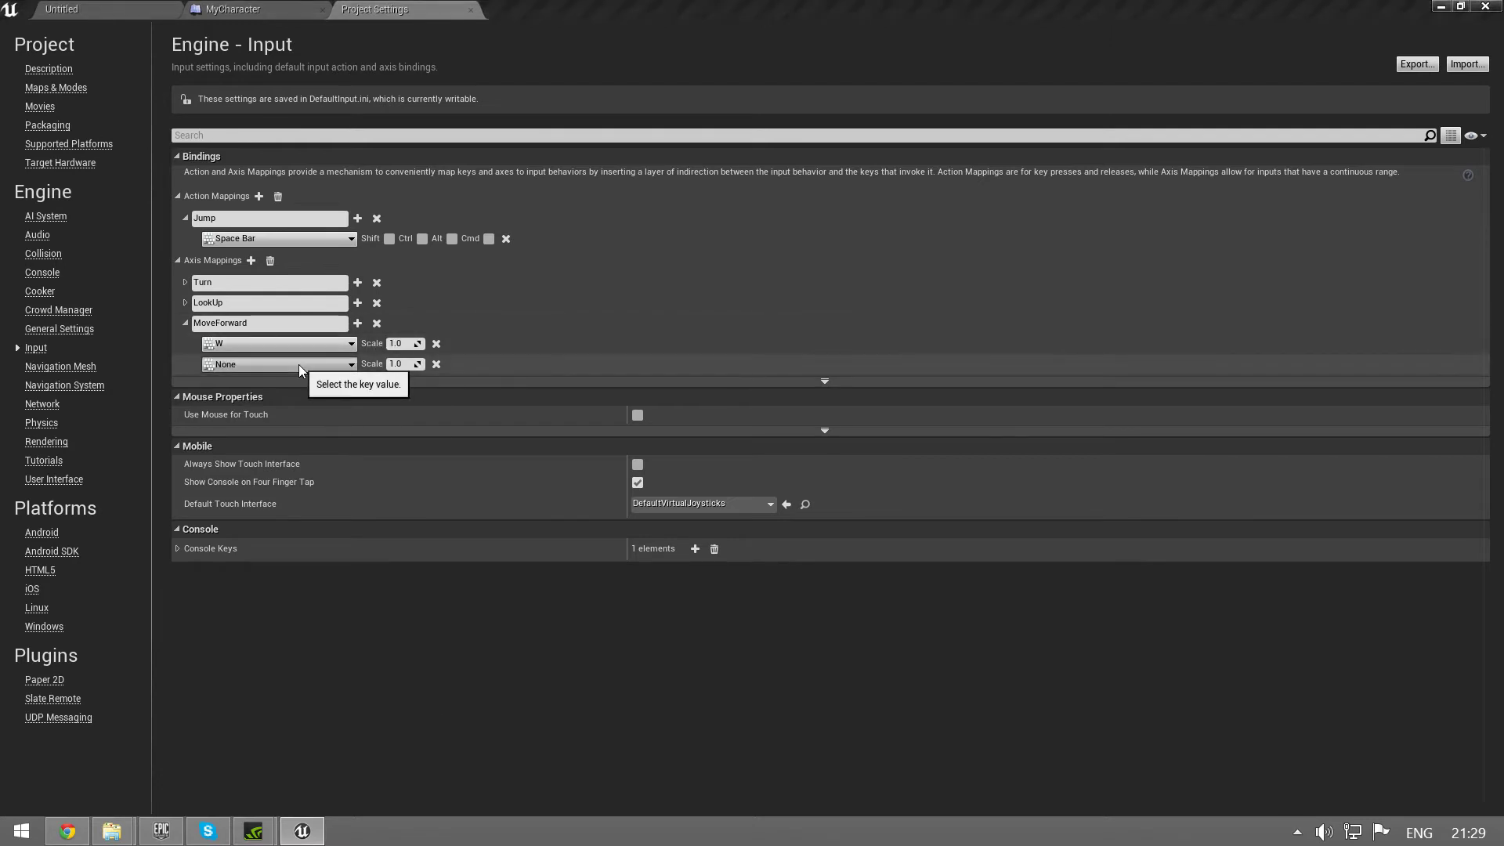
pyautogui.click(298, 364)
pyautogui.write('s')
pyautogui.scroll(-4, 306, 470)
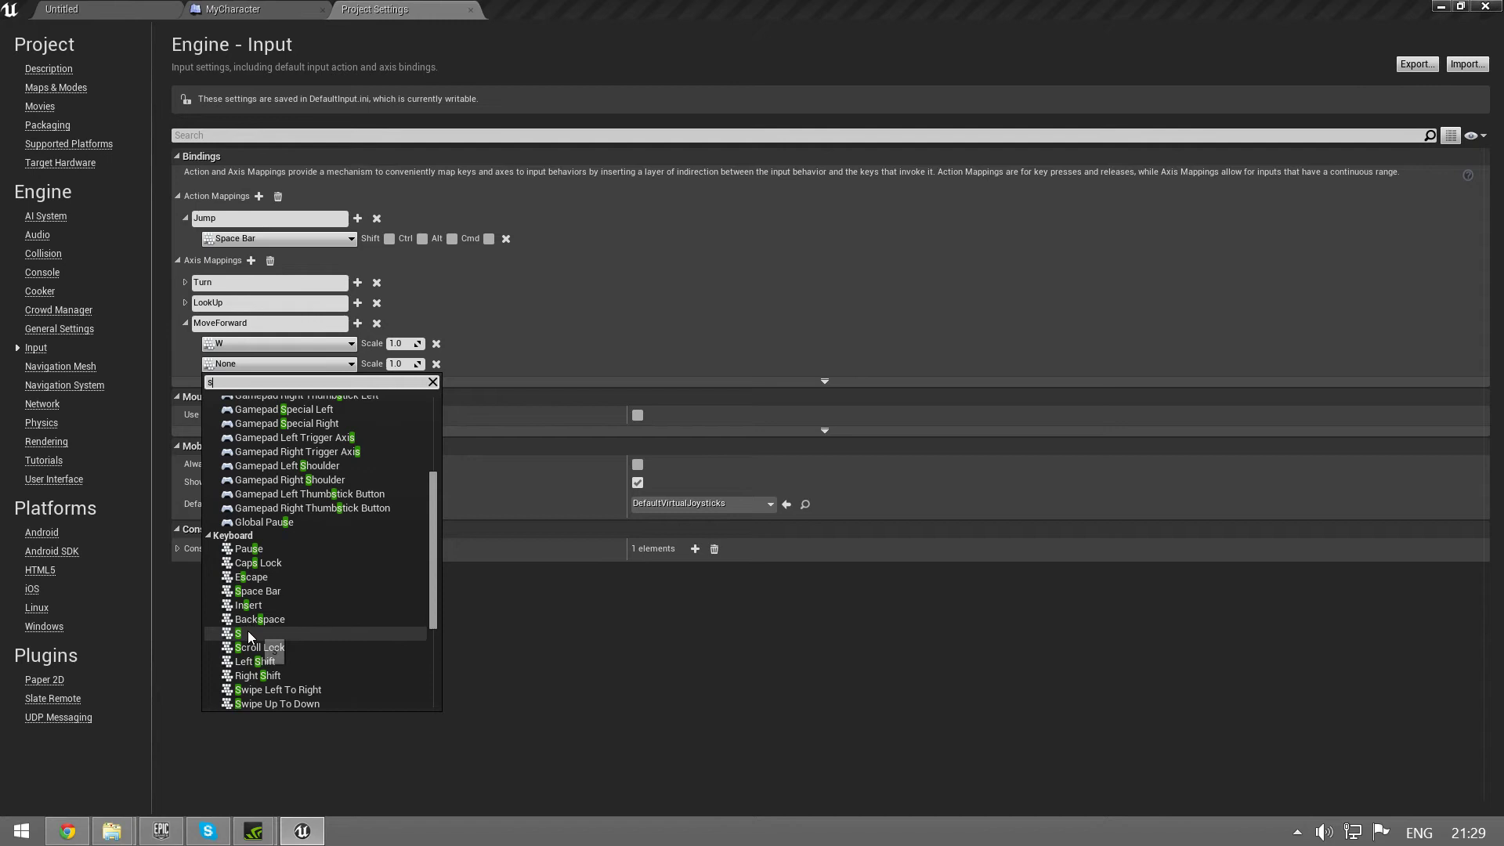
pyautogui.click(262, 633)
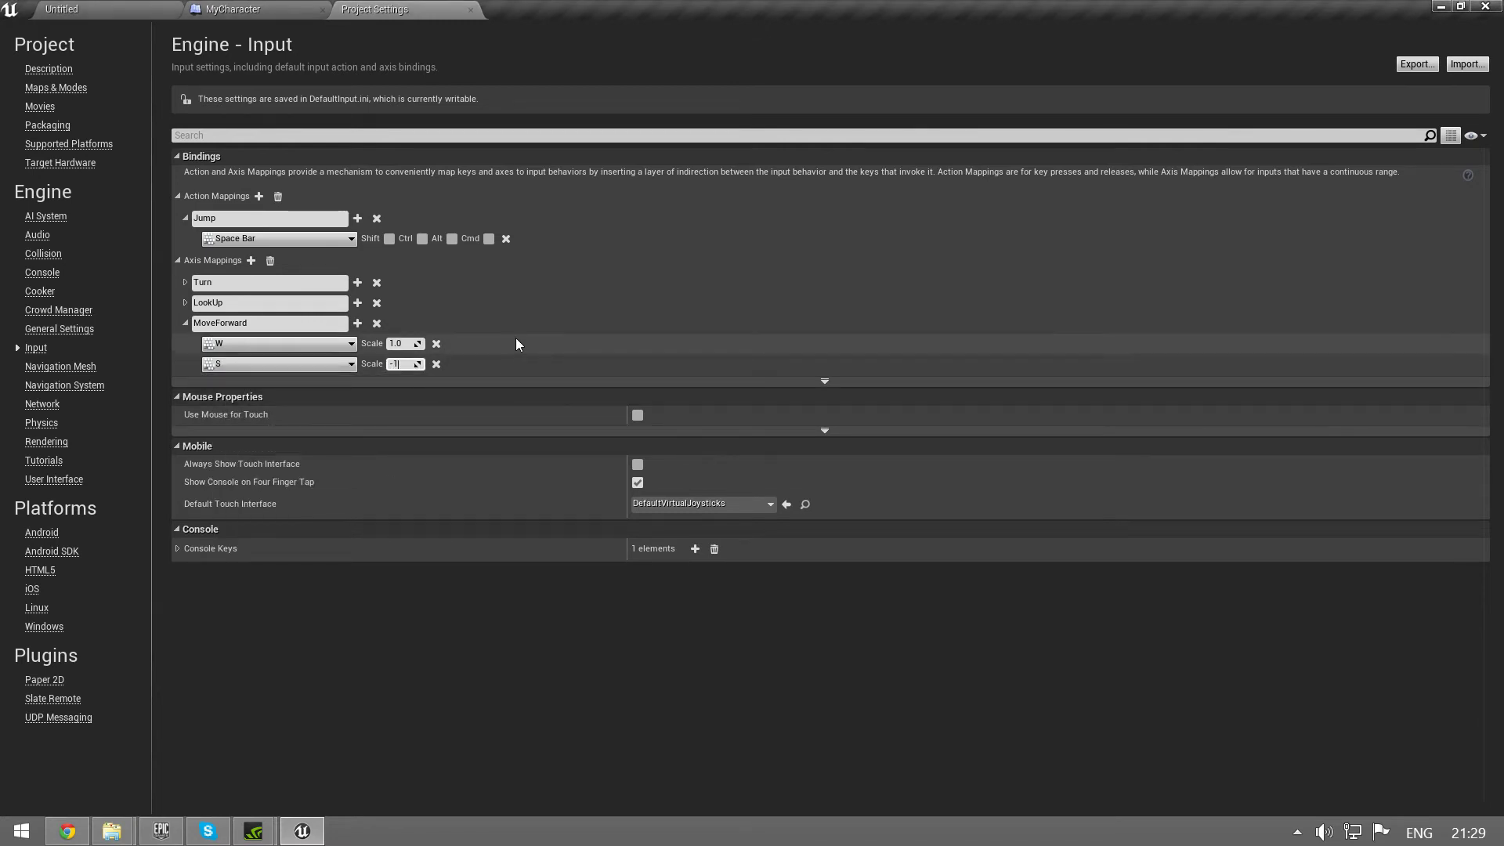
# Step: Collapse the MoveForward mapping, check the MyCharacter graph, and add another empty axis mapping
pyautogui.click(186, 324)
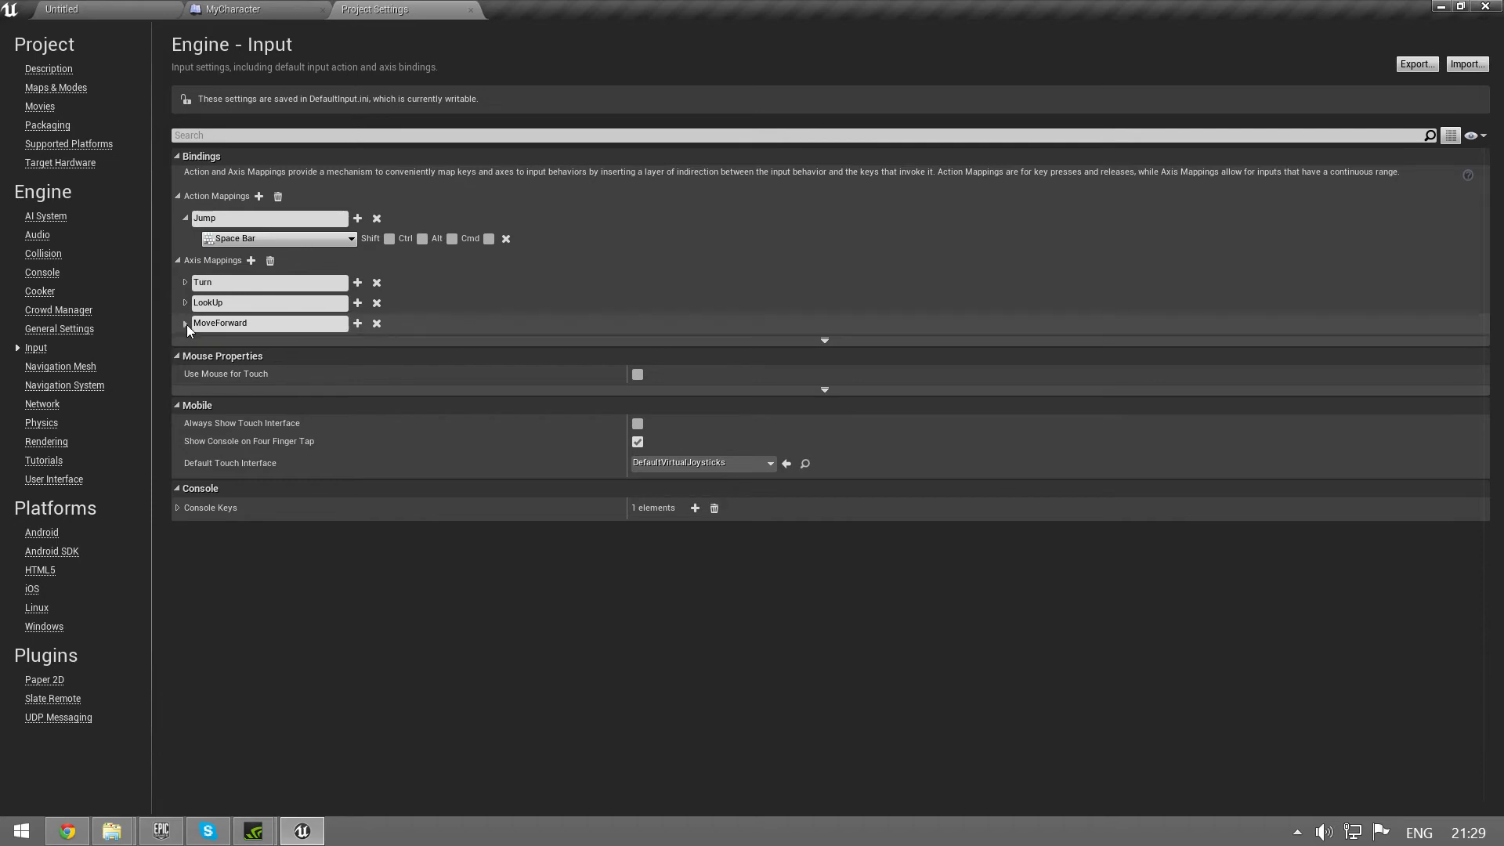
pyautogui.click(271, 8)
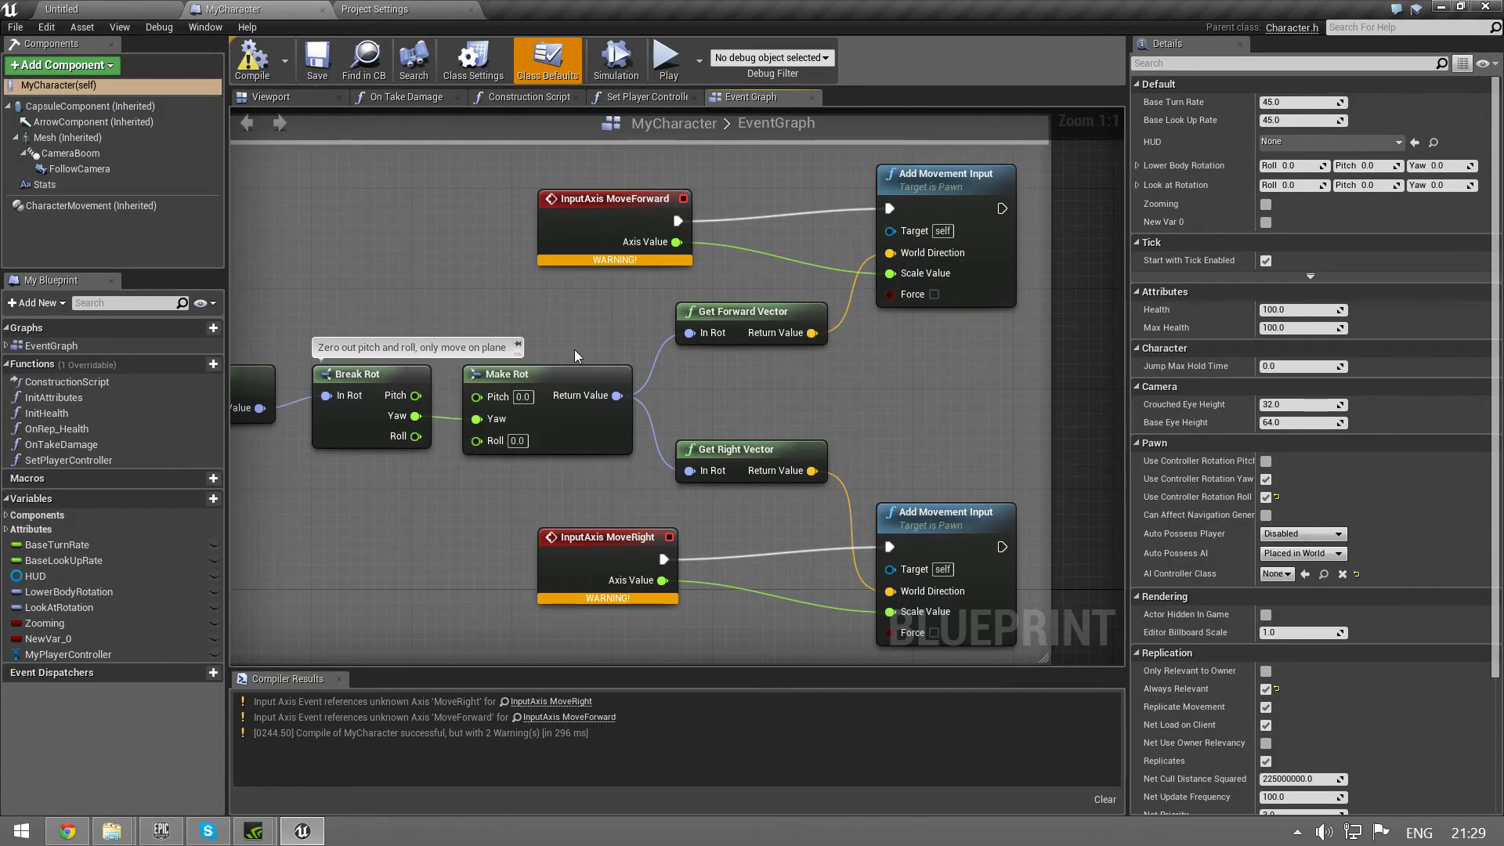
pyautogui.click(404, 8)
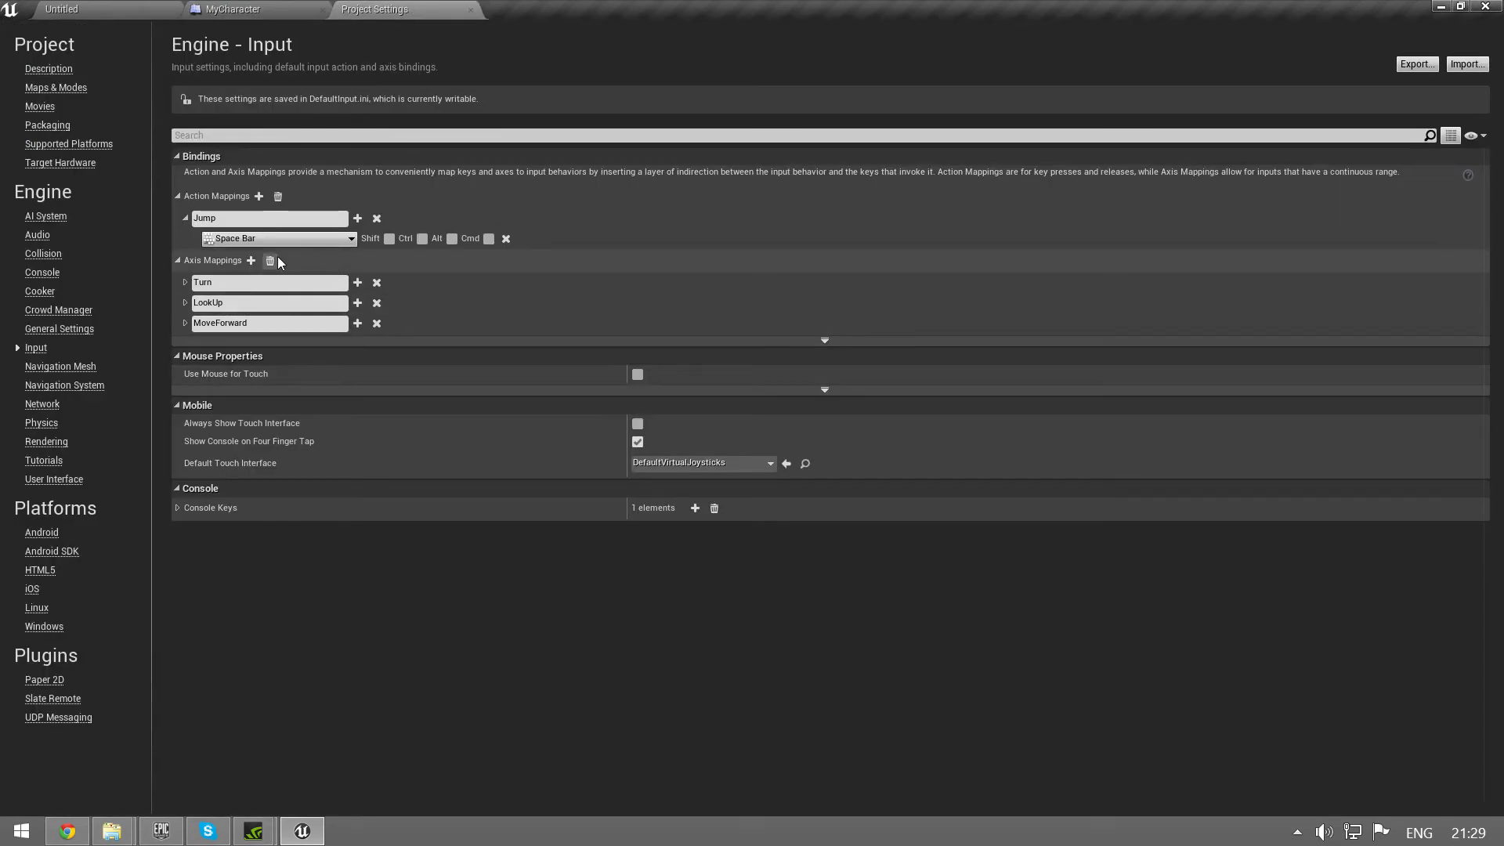
pyautogui.click(249, 260)
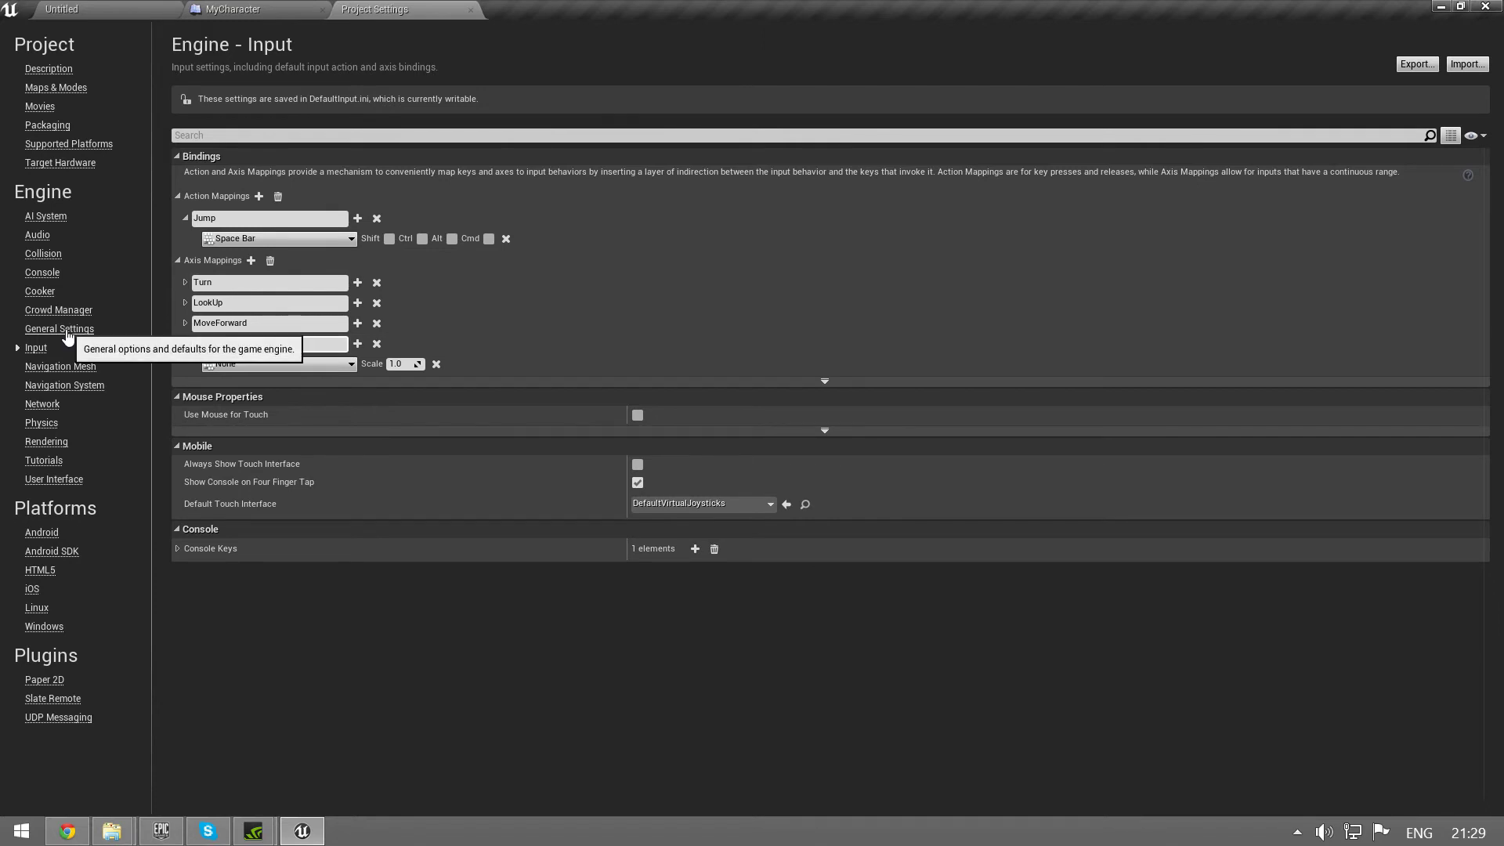
# Step: Name the new axis mapping MoveRight and bind it to the D key
pyautogui.write('MoveRight')
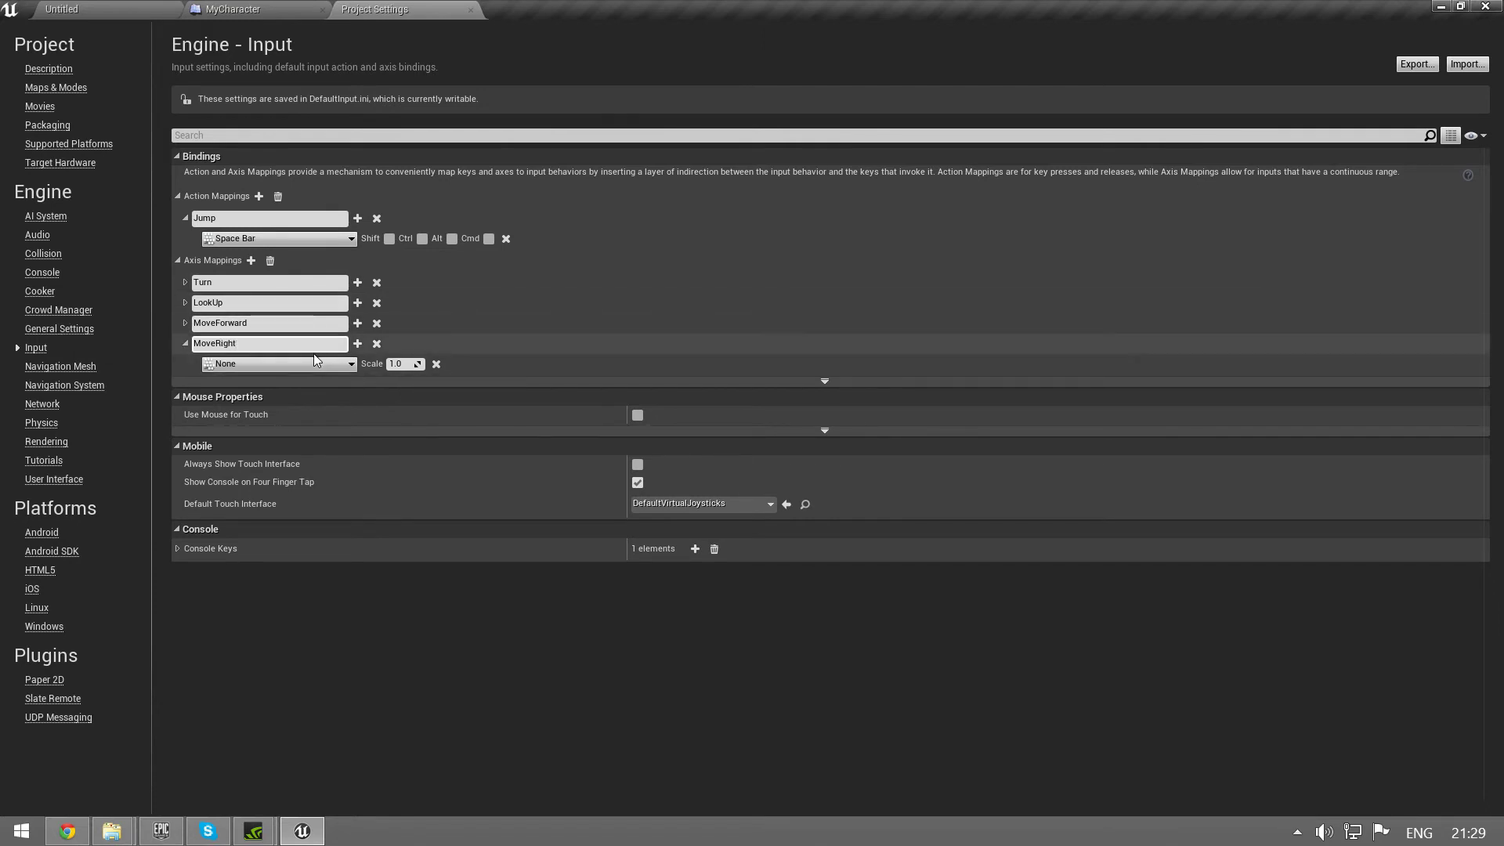
pyautogui.click(349, 366)
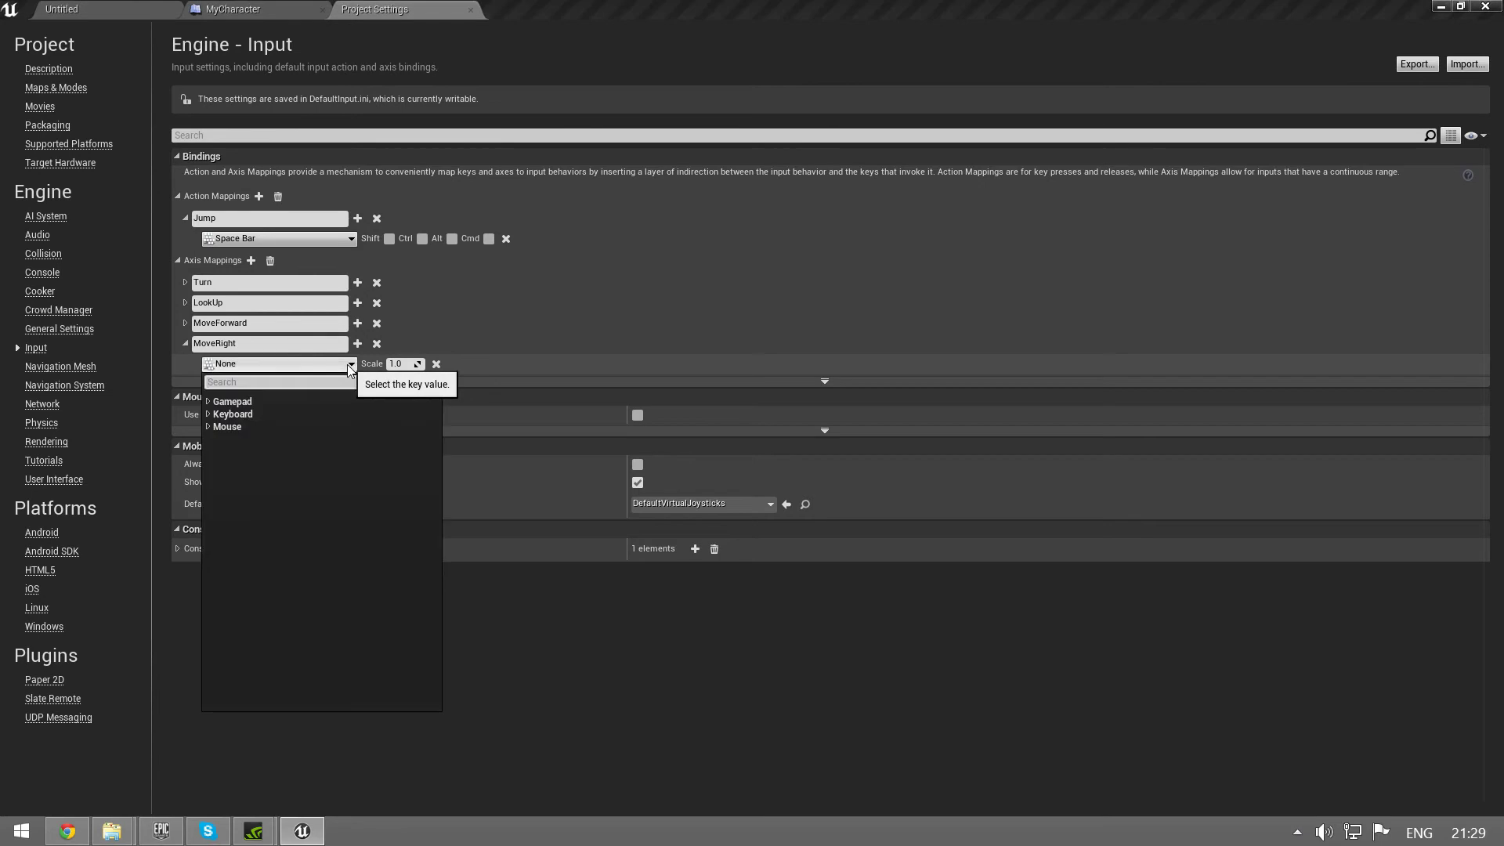
pyautogui.write('d')
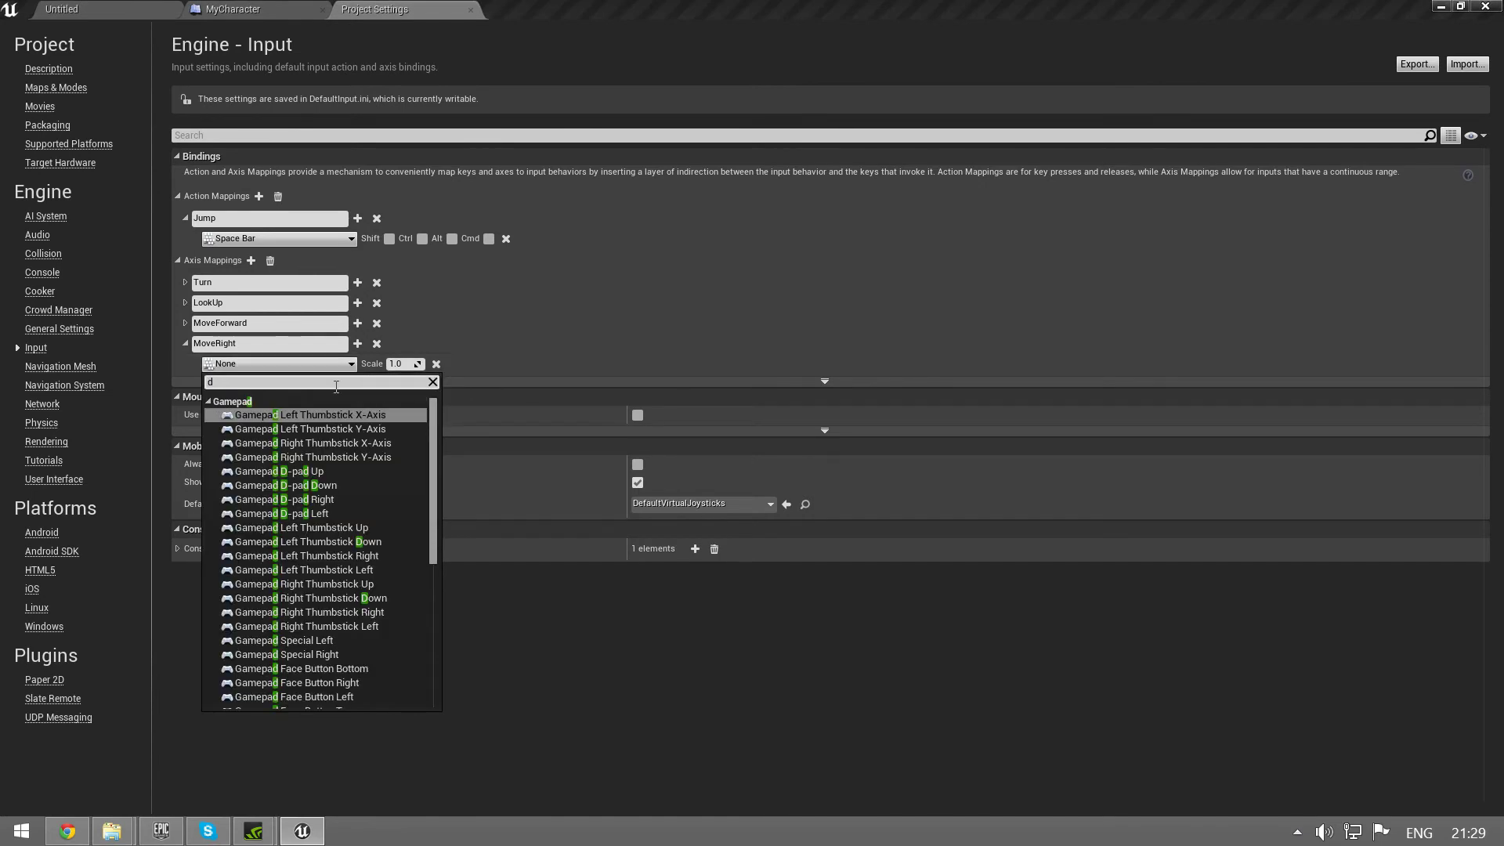
pyautogui.scroll(-5, 344, 462)
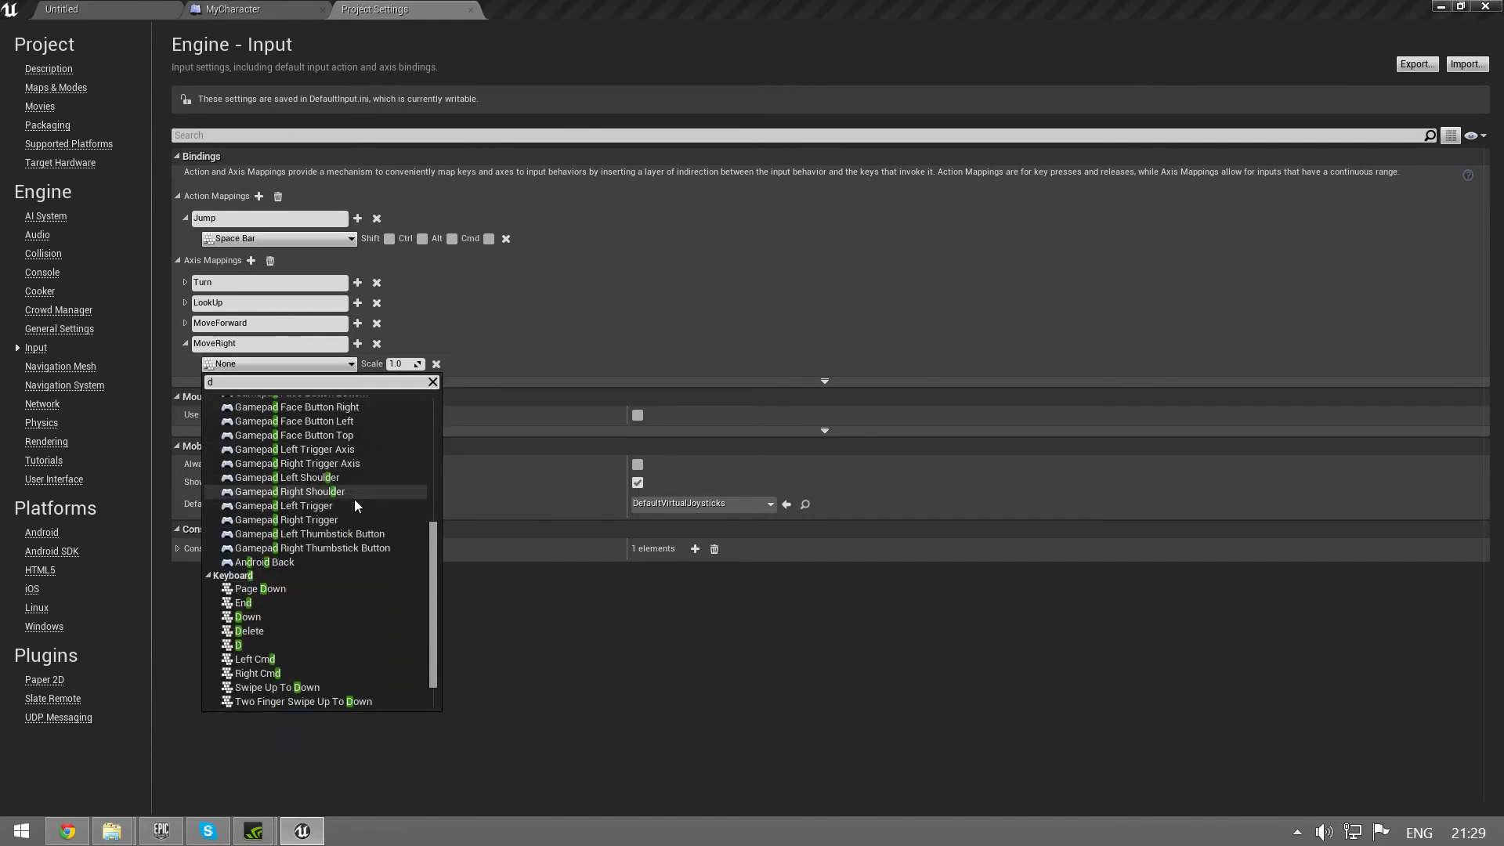
pyautogui.click(257, 645)
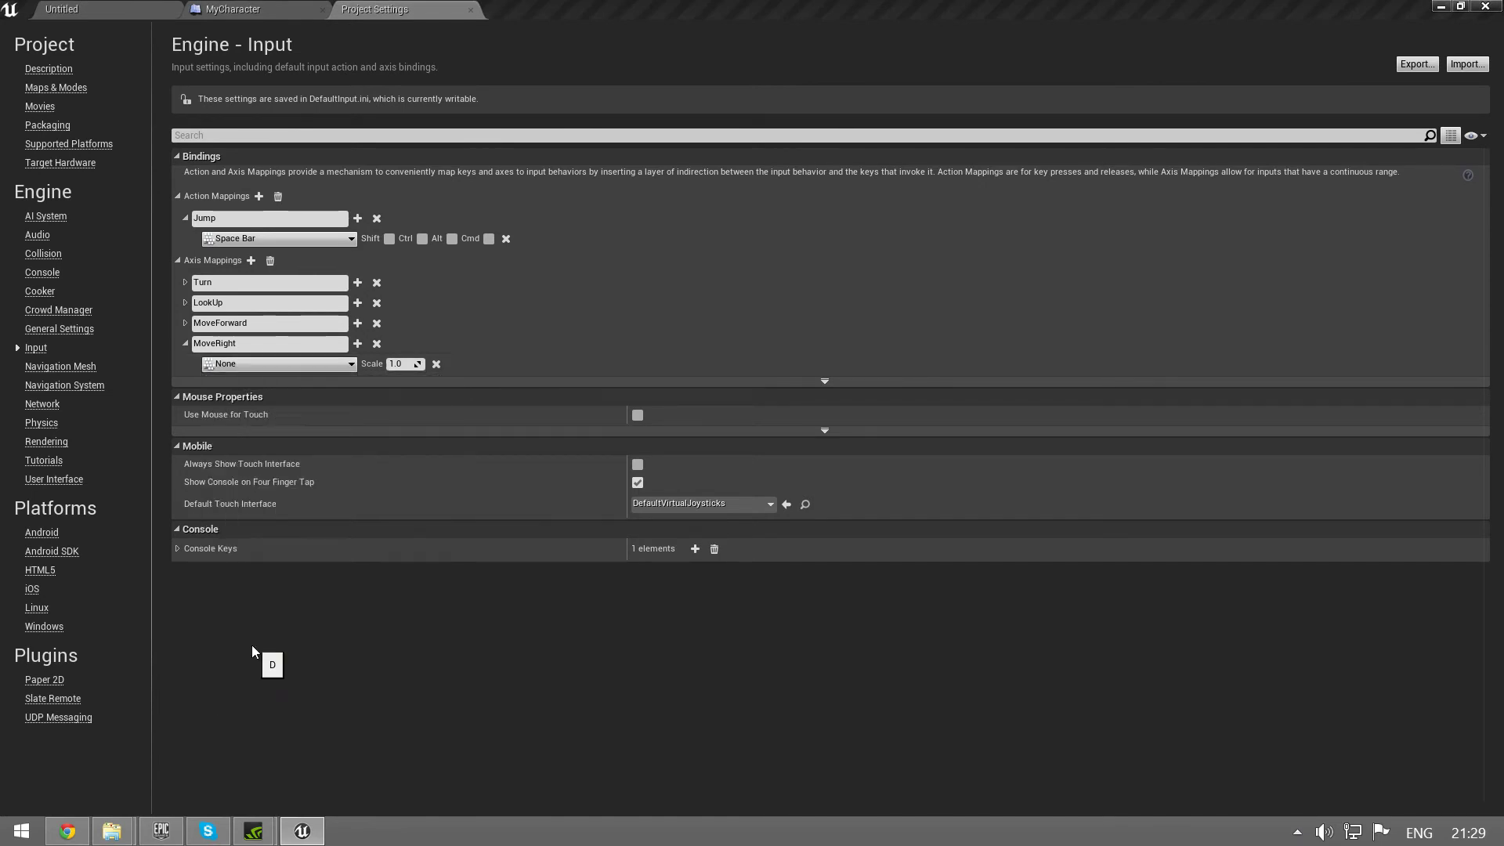
# Step: Add A as MoveRight's second key and start setting its scale to -1
pyautogui.click(356, 343)
pyautogui.click(349, 387)
pyautogui.write('a')
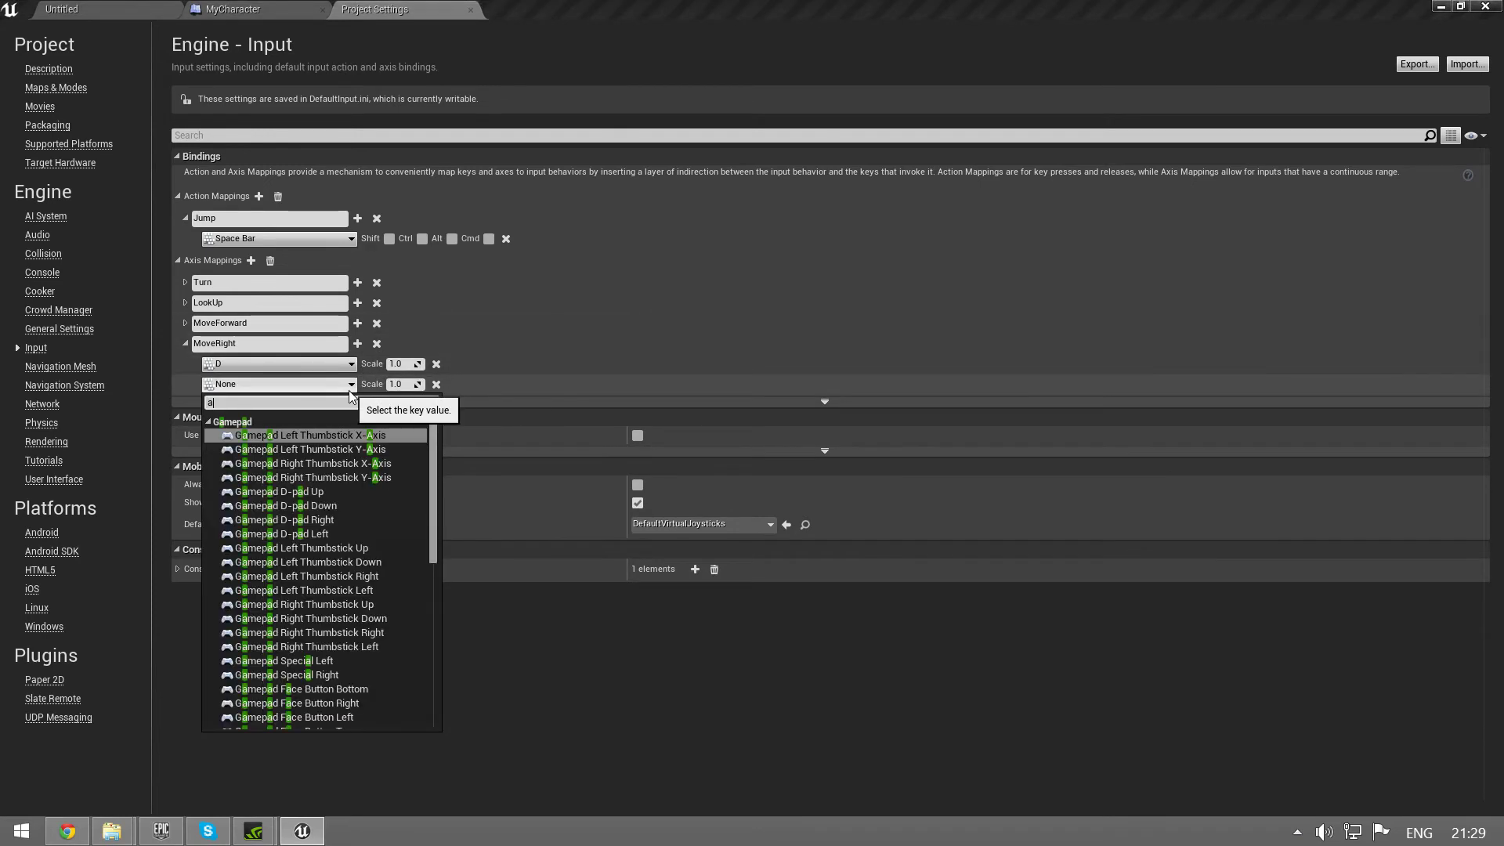
pyautogui.scroll(-3, 337, 487)
pyautogui.scroll(-6, 349, 567)
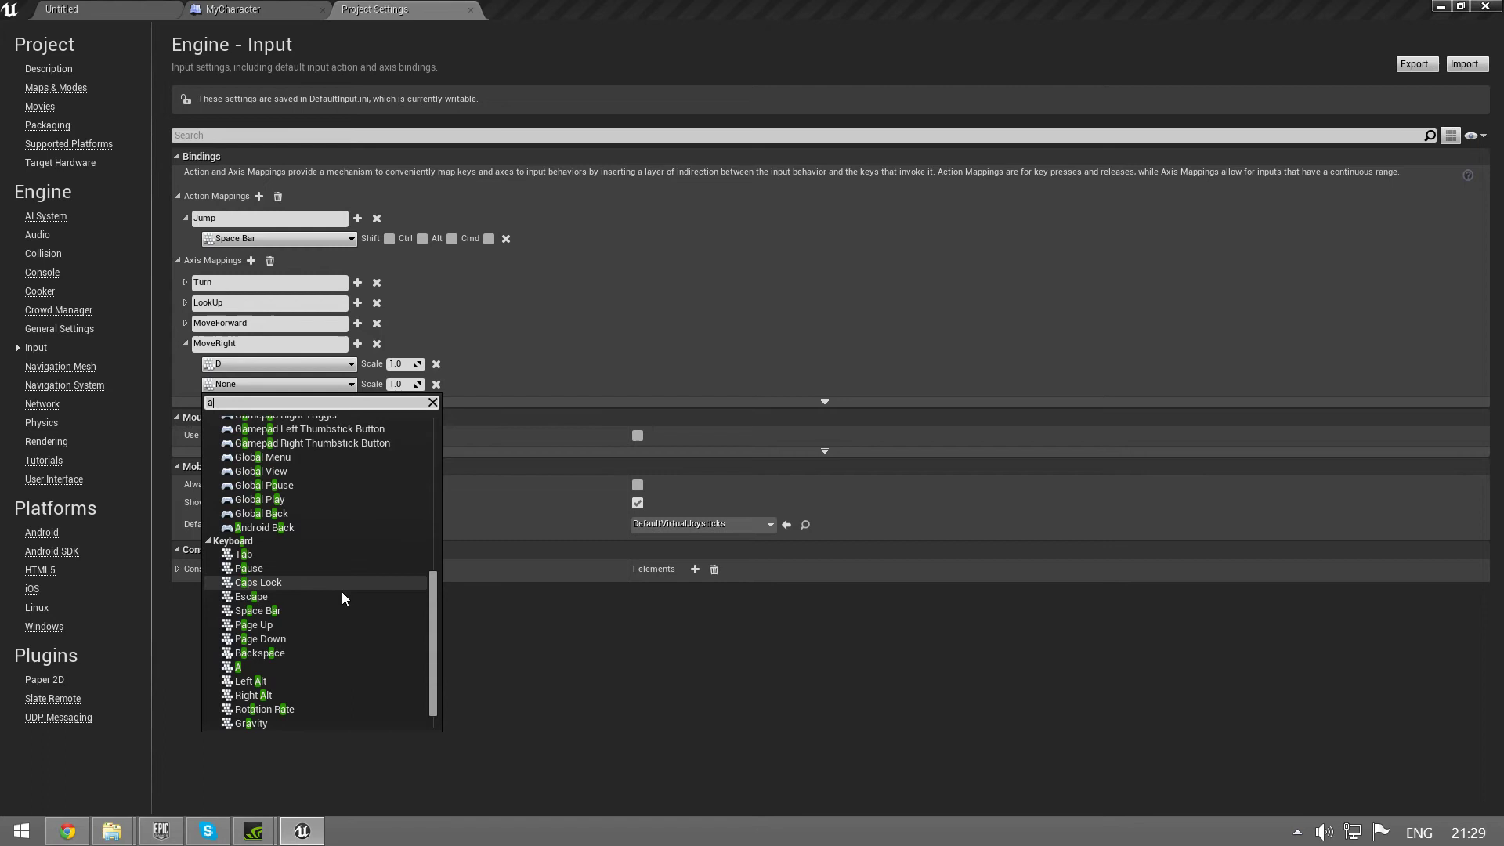
pyautogui.click(253, 668)
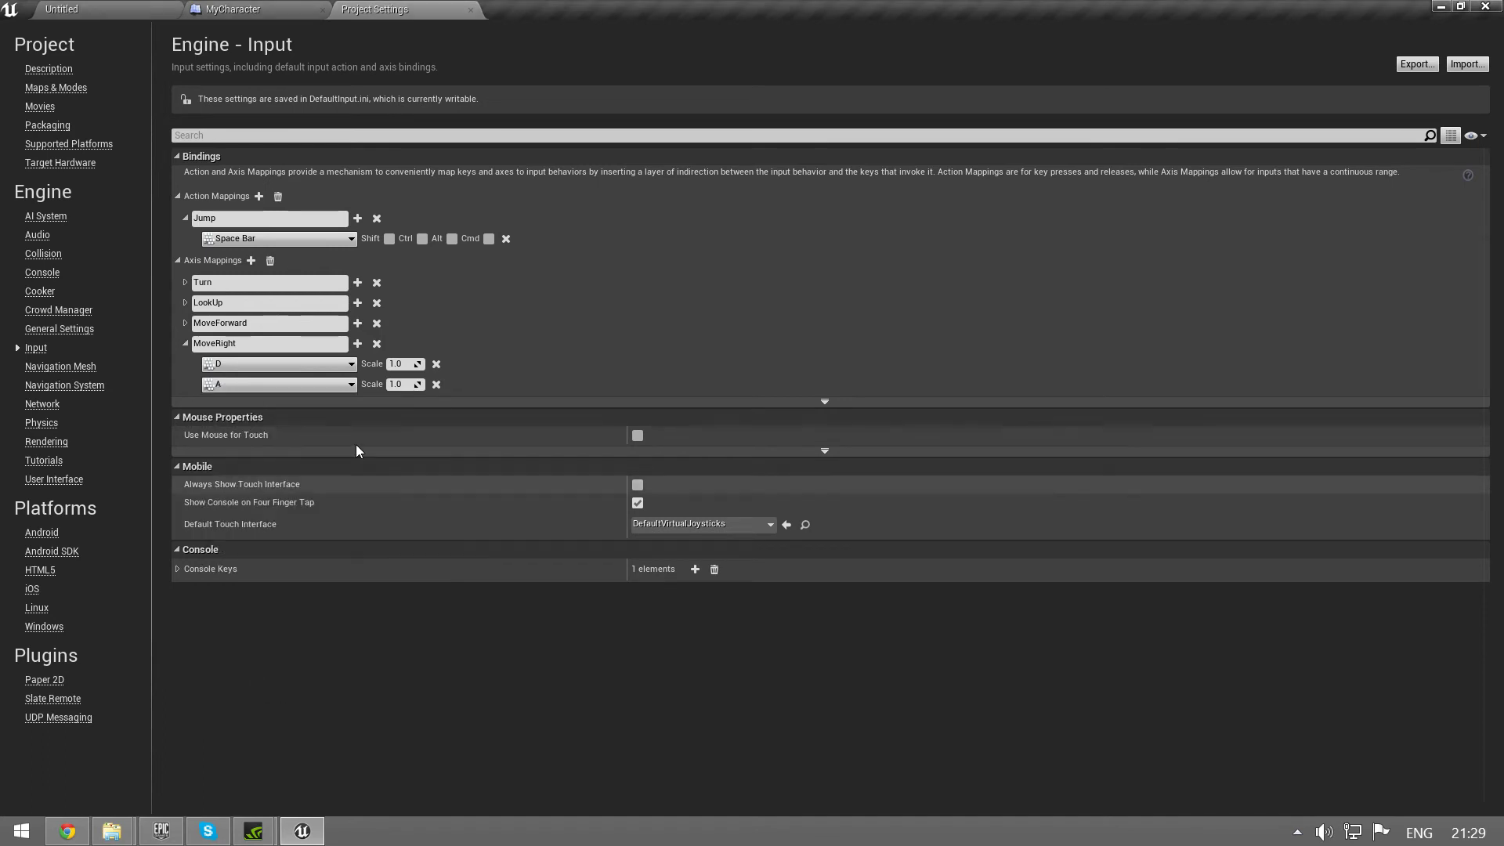
pyautogui.click(394, 384)
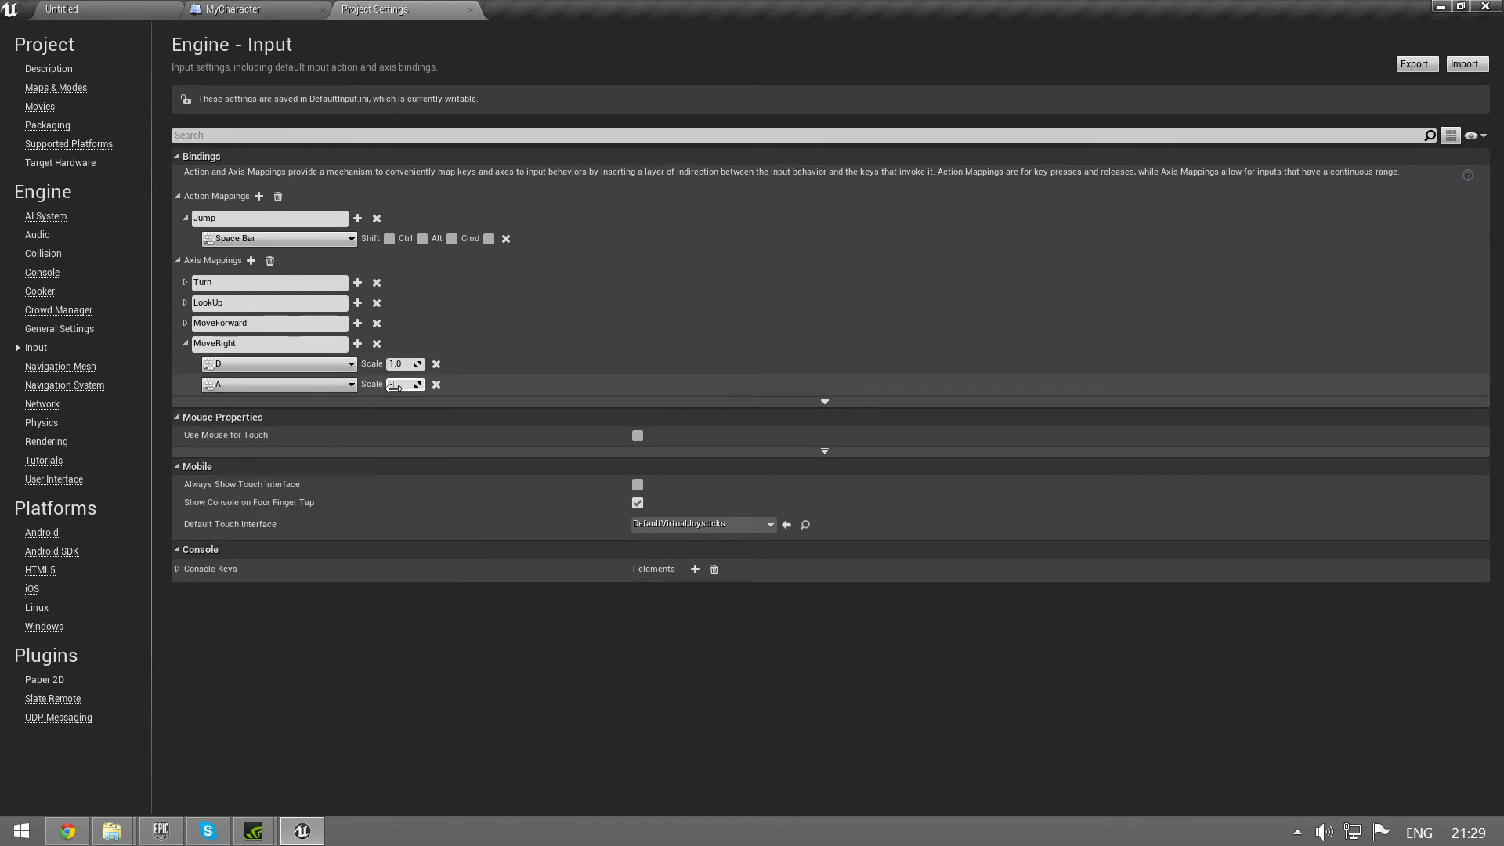
# Step: Launch a standalone RBWDemo preview from the MyCharacter tab to test movement, then close it
pyautogui.click(253, 8)
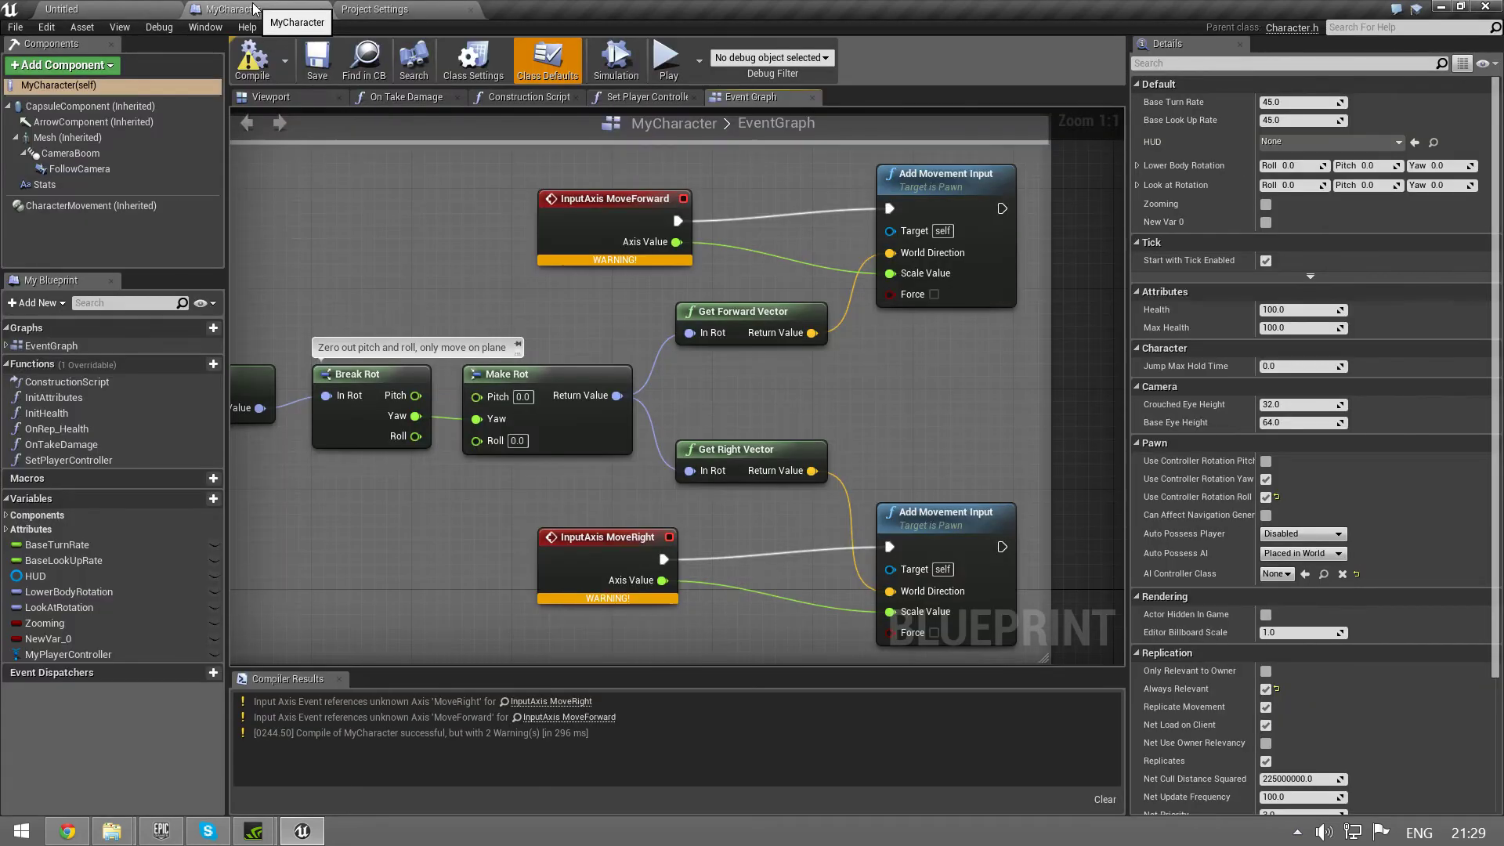
pyautogui.click(668, 61)
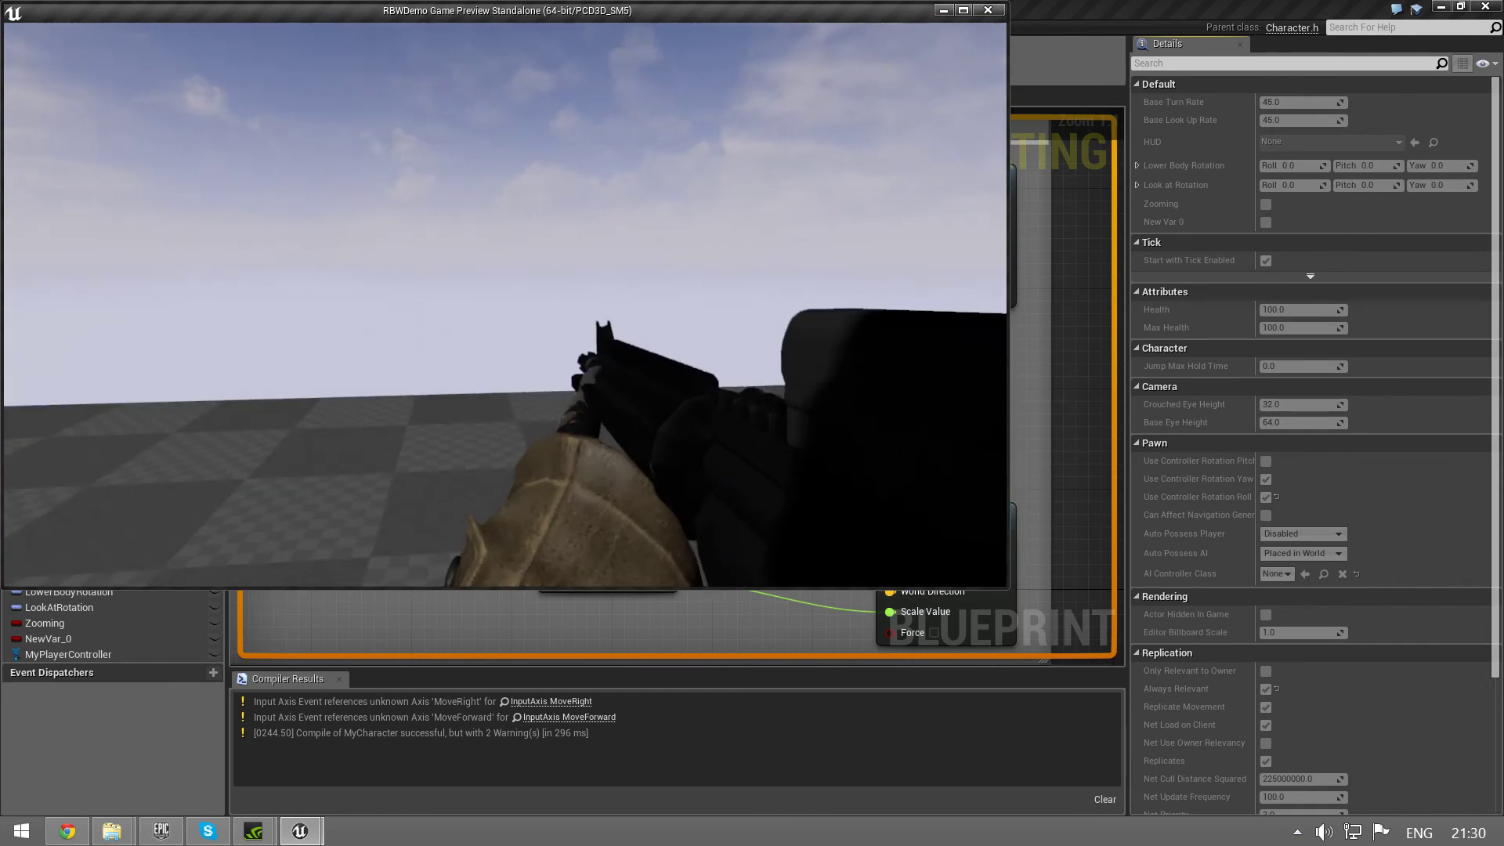
pyautogui.press('Escape')
pyautogui.scroll(-6, 356, 251)
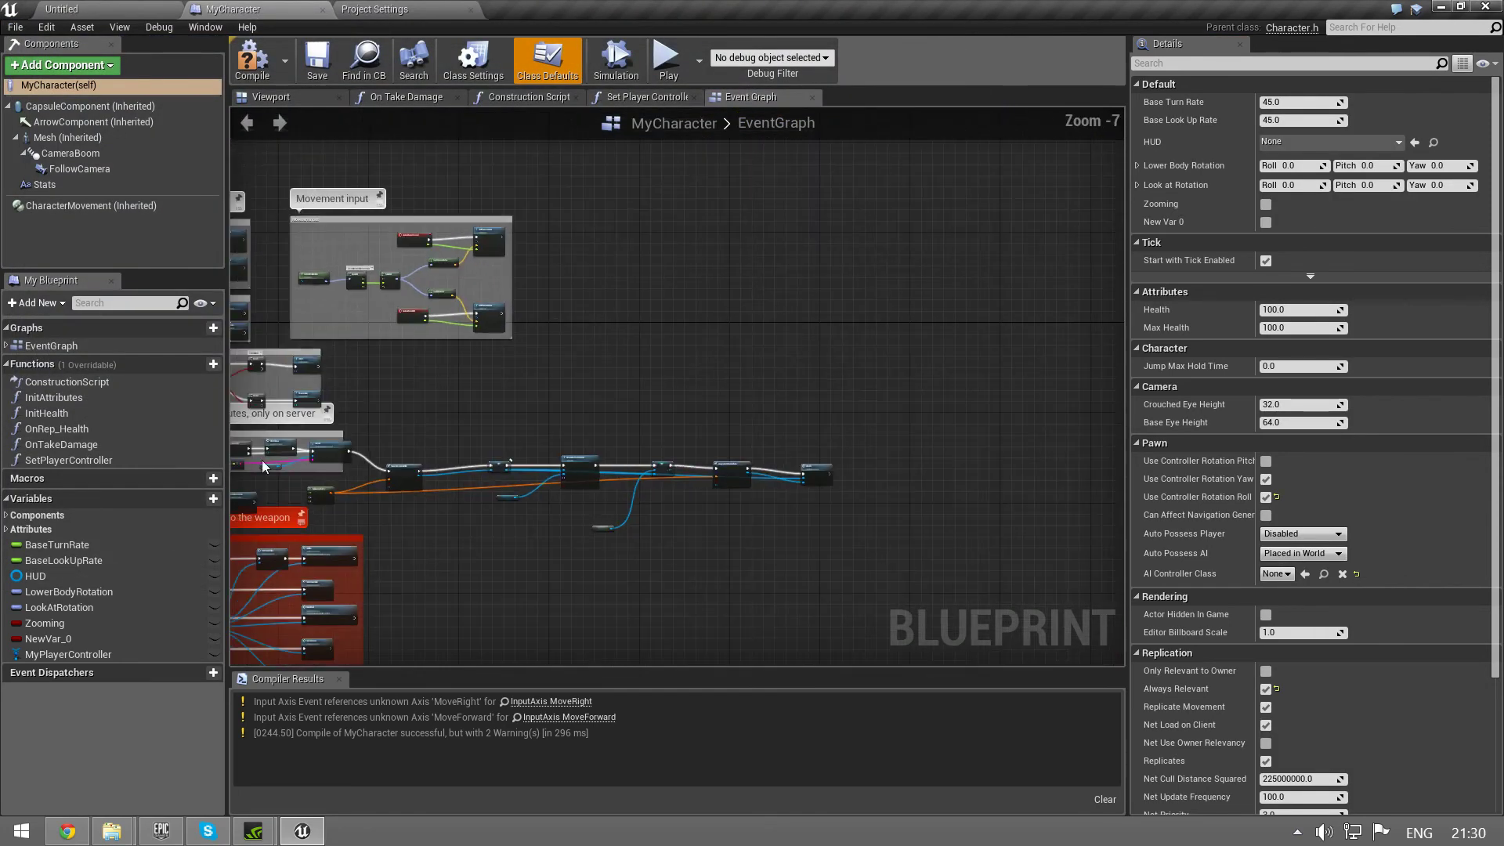
# Step: Zoom and pan the MyCharacter event graph to center the Controls group
pyautogui.scroll(7, 885, 433)
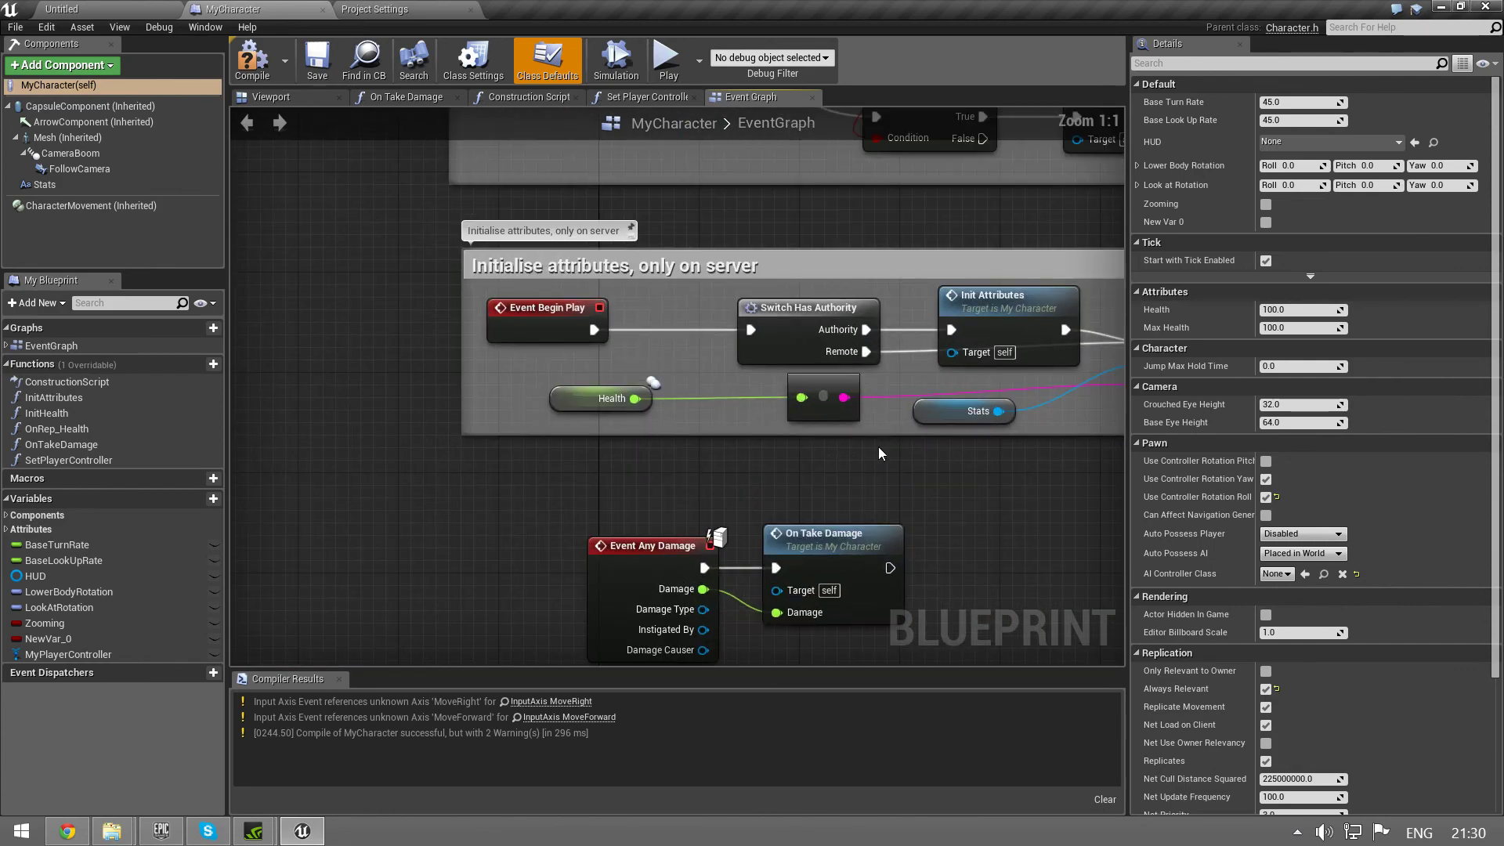
pyautogui.moveTo(730, 475); pyautogui.dragTo(730, 232, button='right')
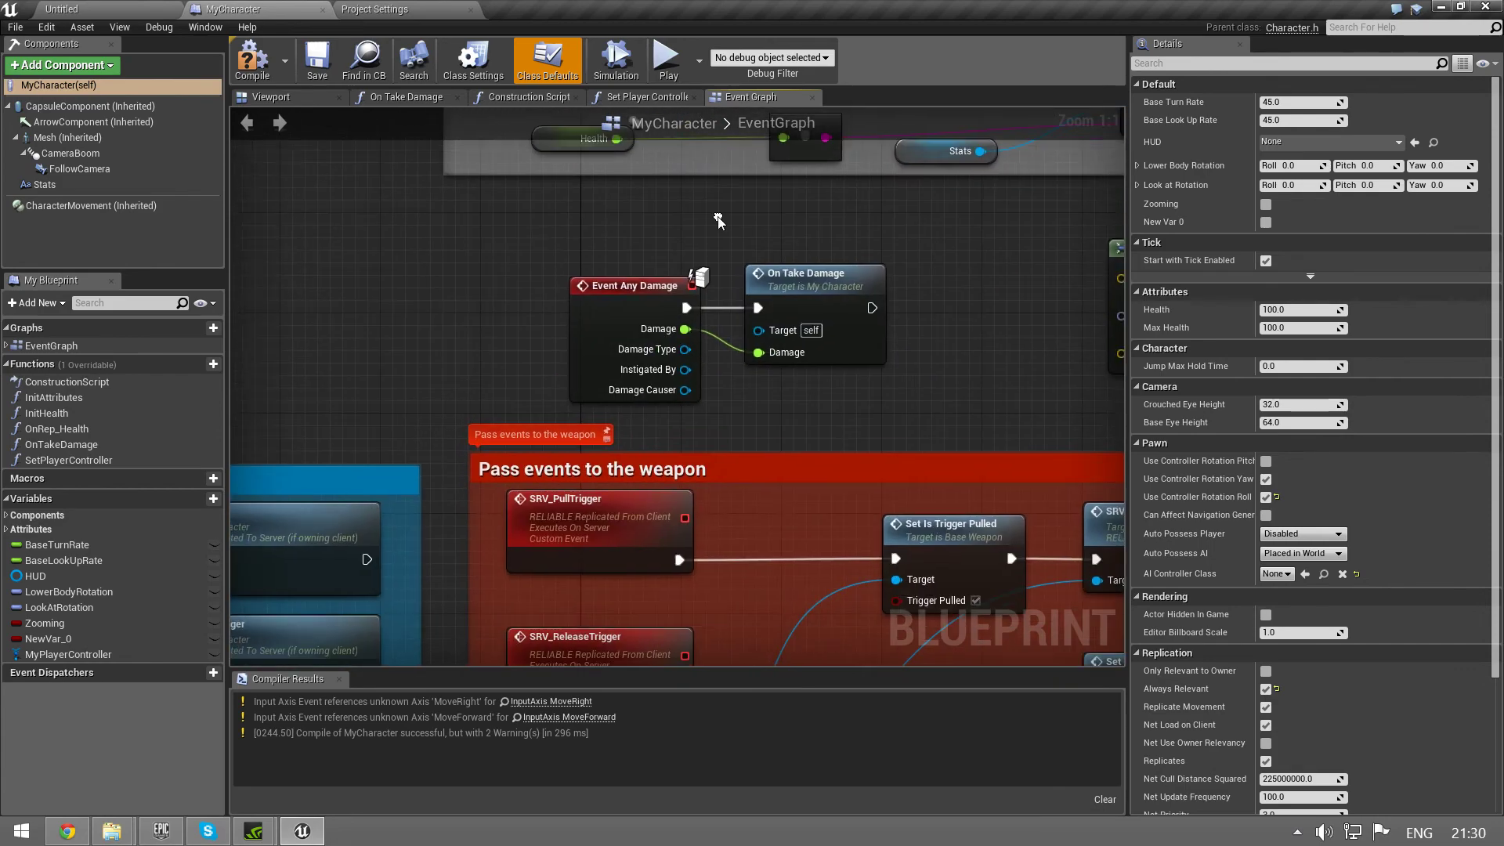
pyautogui.scroll(-12, 692, 279)
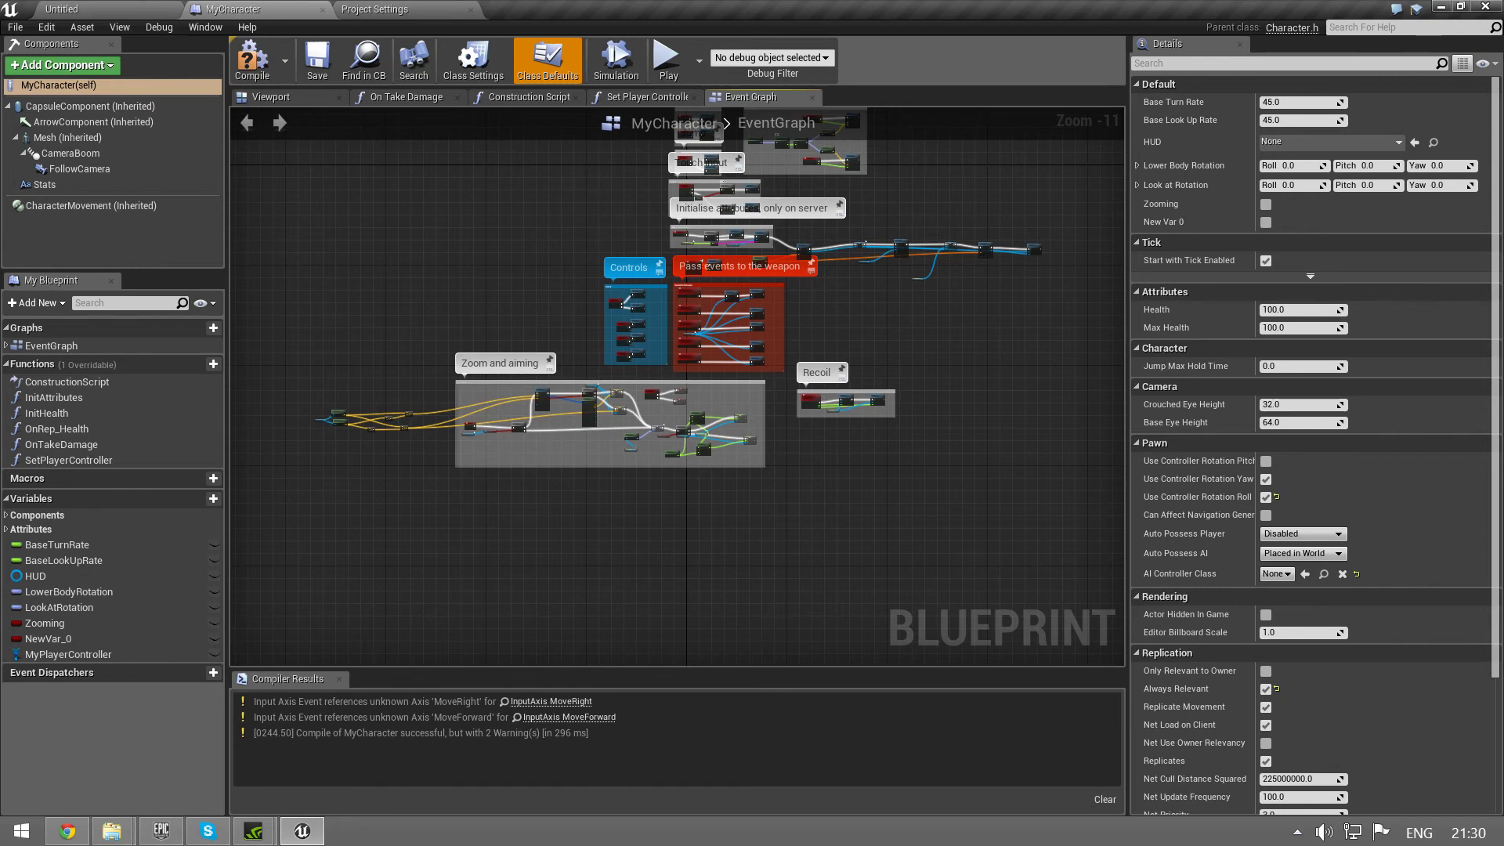
pyautogui.moveTo(580, 169); pyautogui.dragTo(580, 255, button='right')
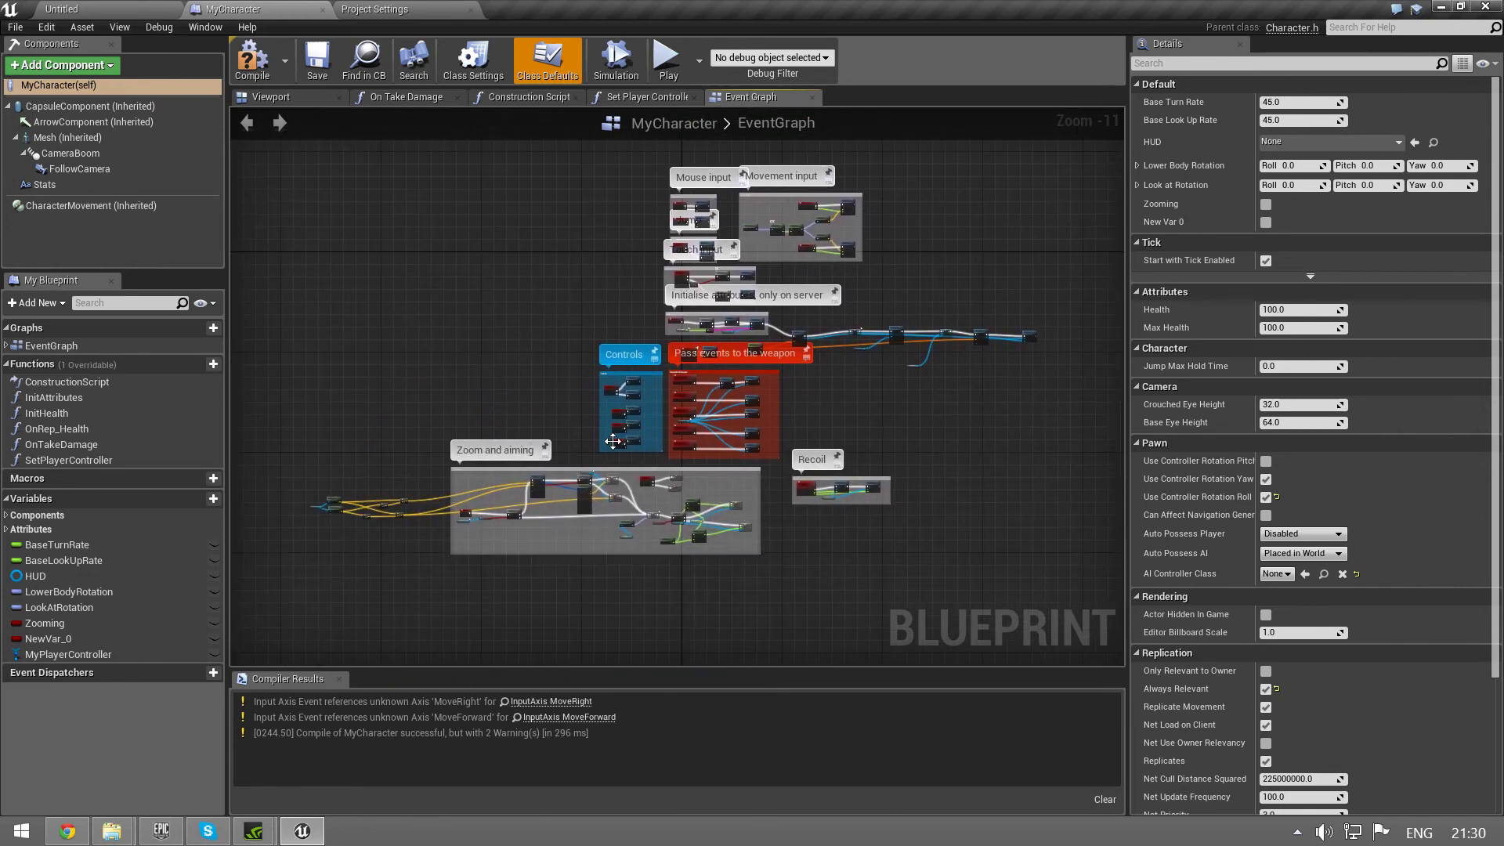
pyautogui.scroll(12, 613, 442)
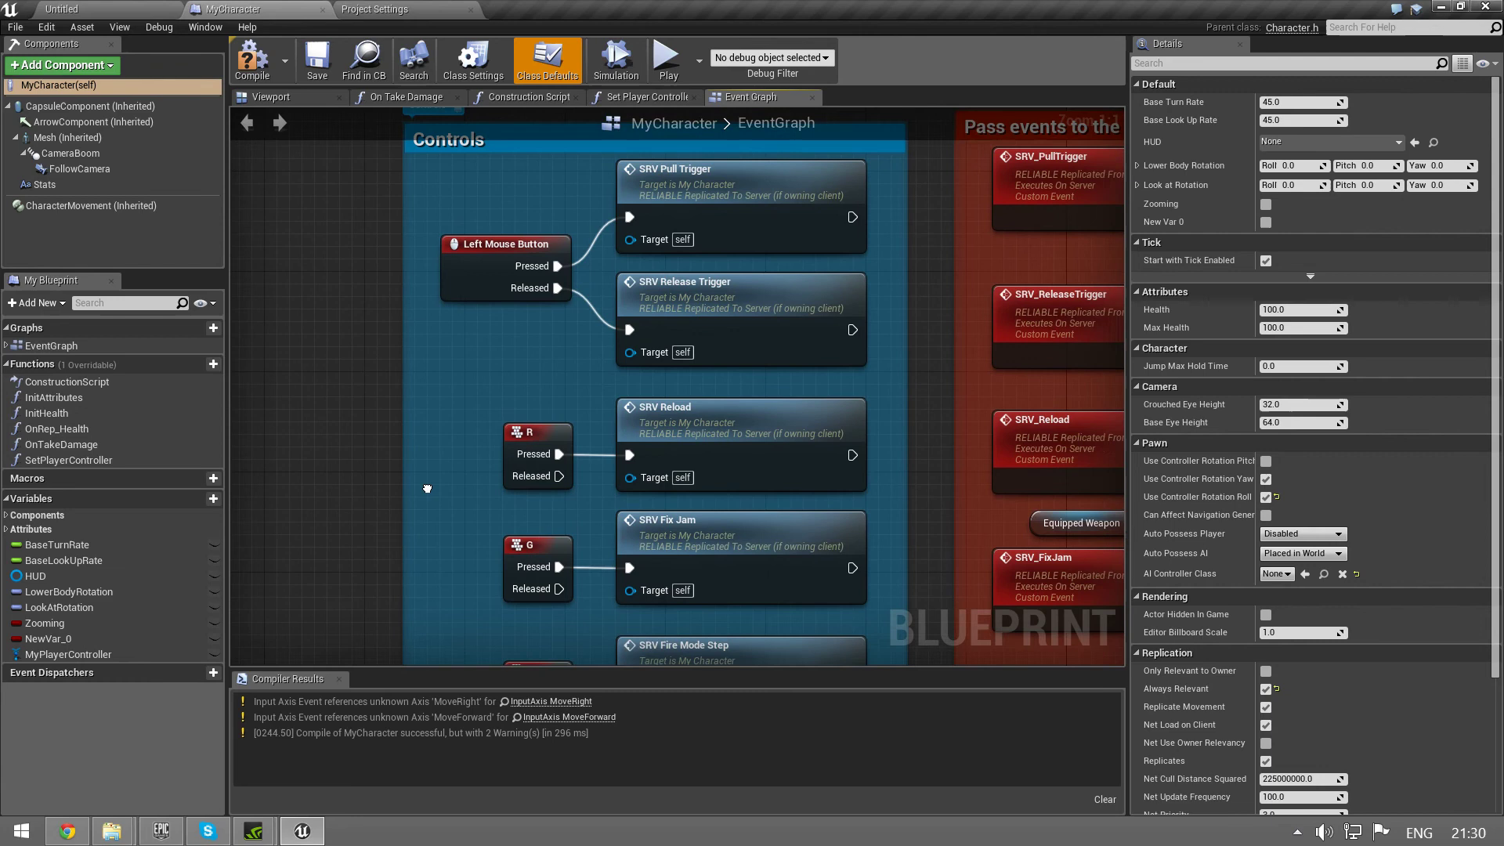
pyautogui.moveTo(427, 488); pyautogui.dragTo(382, 503, button='right')
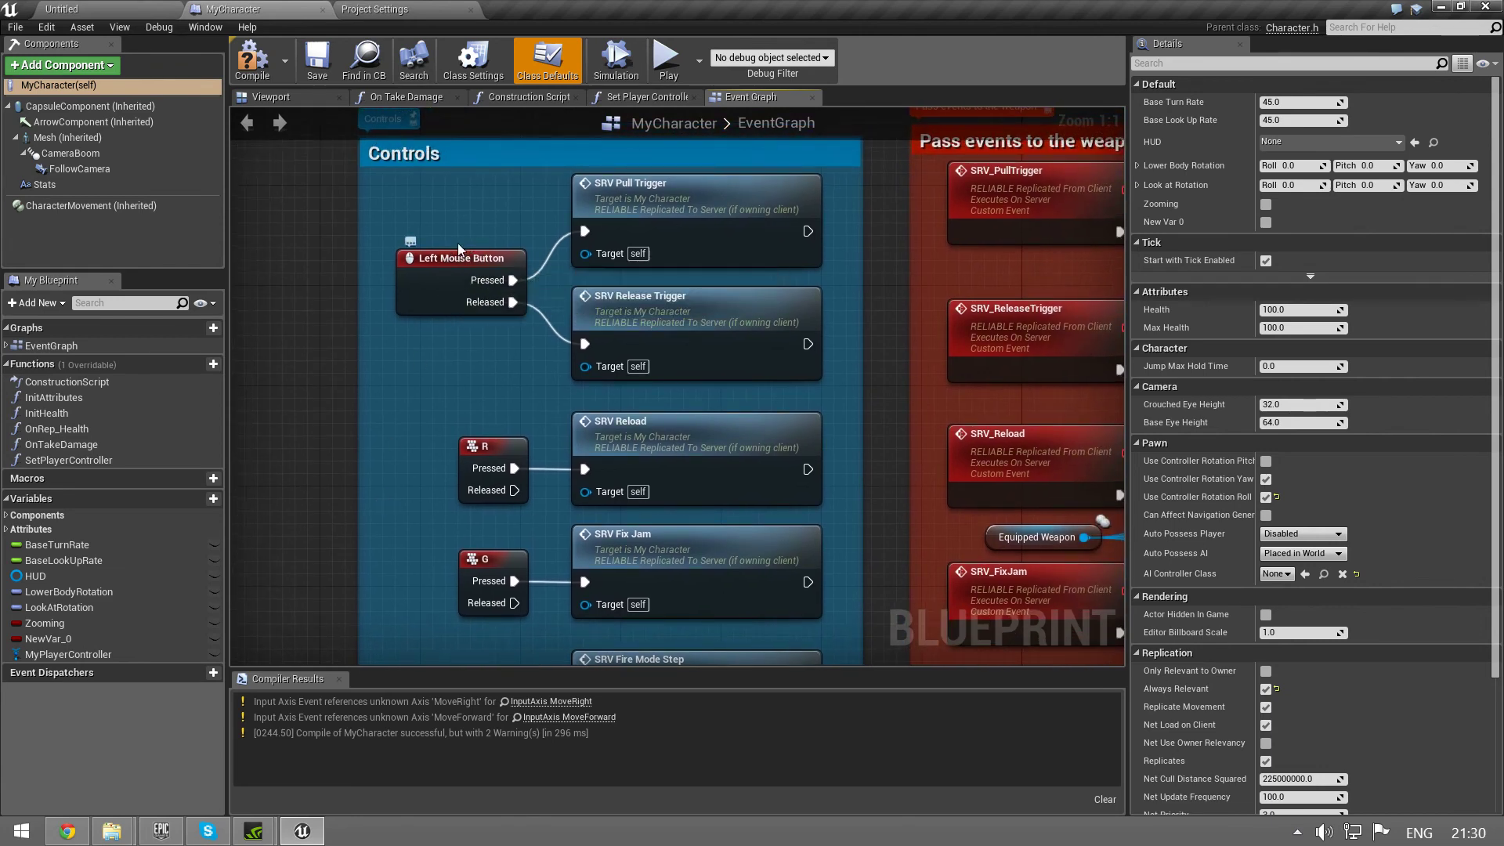
pyautogui.moveTo(459, 249); pyautogui.dragTo(618, 176, button='right')
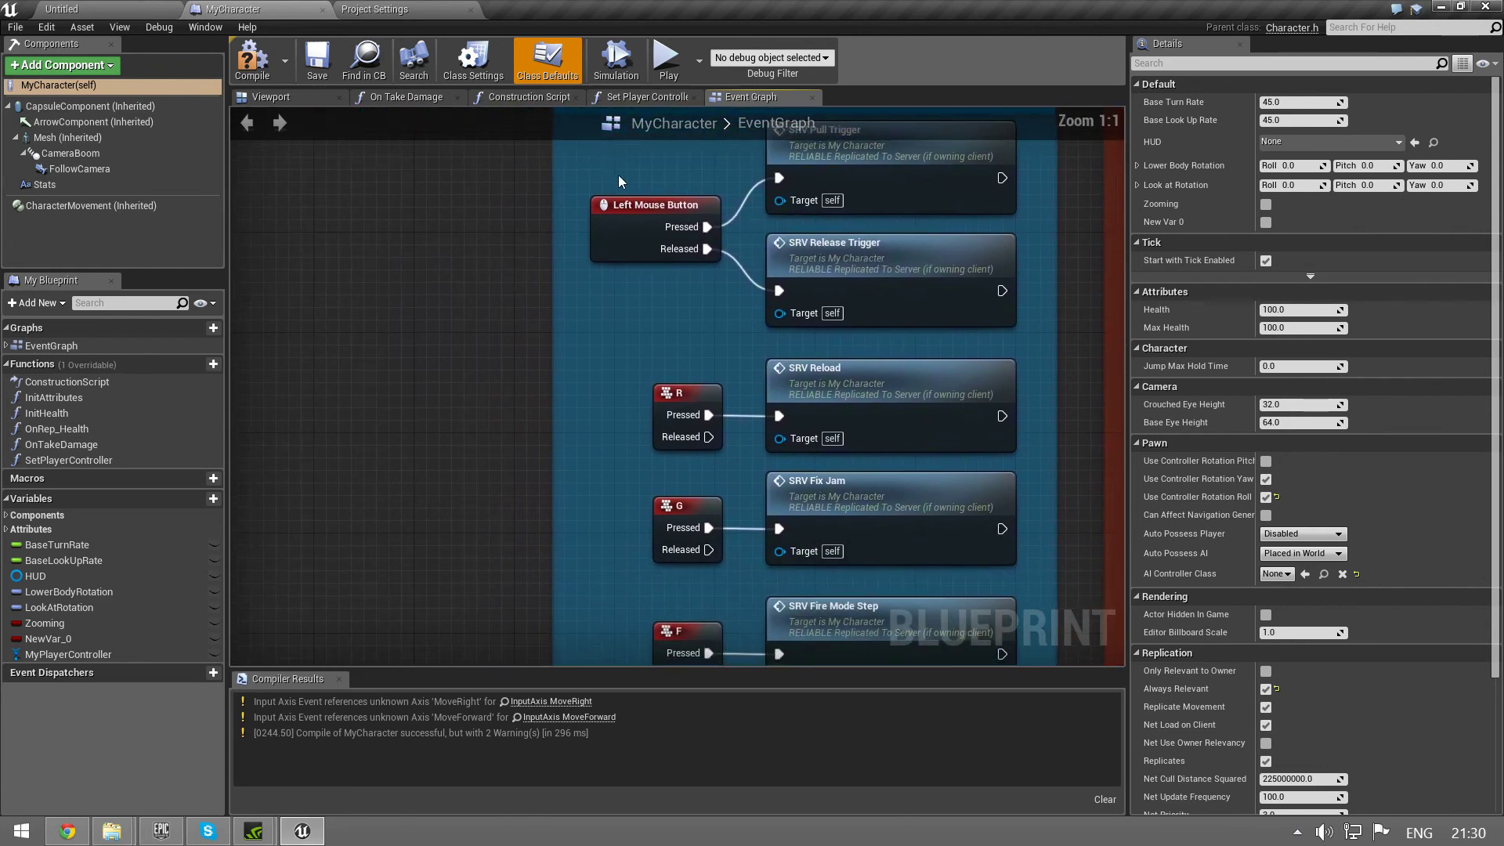
# Step: Add a Left Mouse Button event node to the graph, move it, then delete it
pyautogui.rightClick(445, 358)
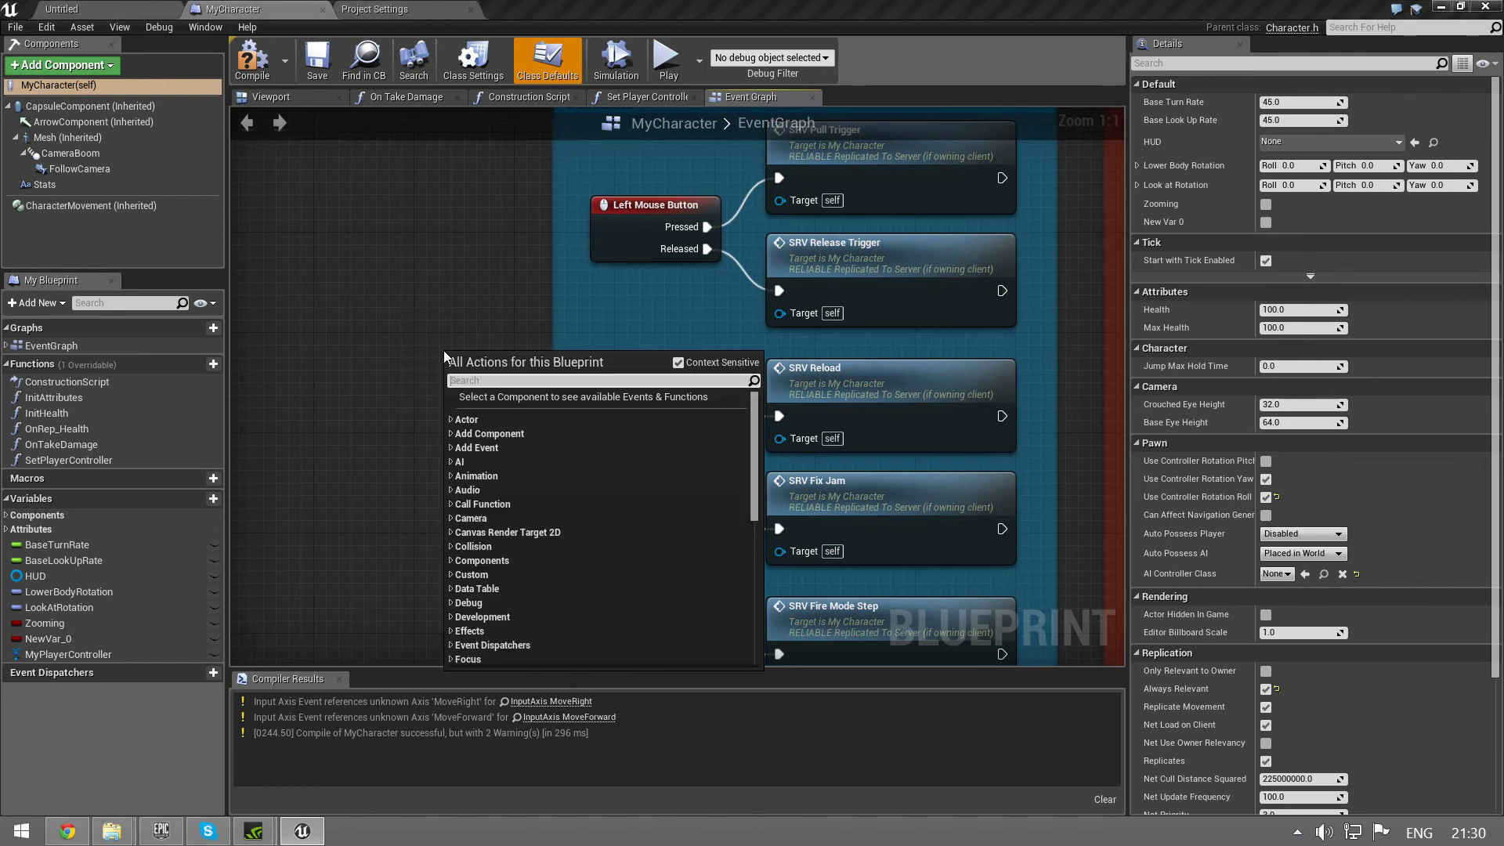
pyautogui.write('left')
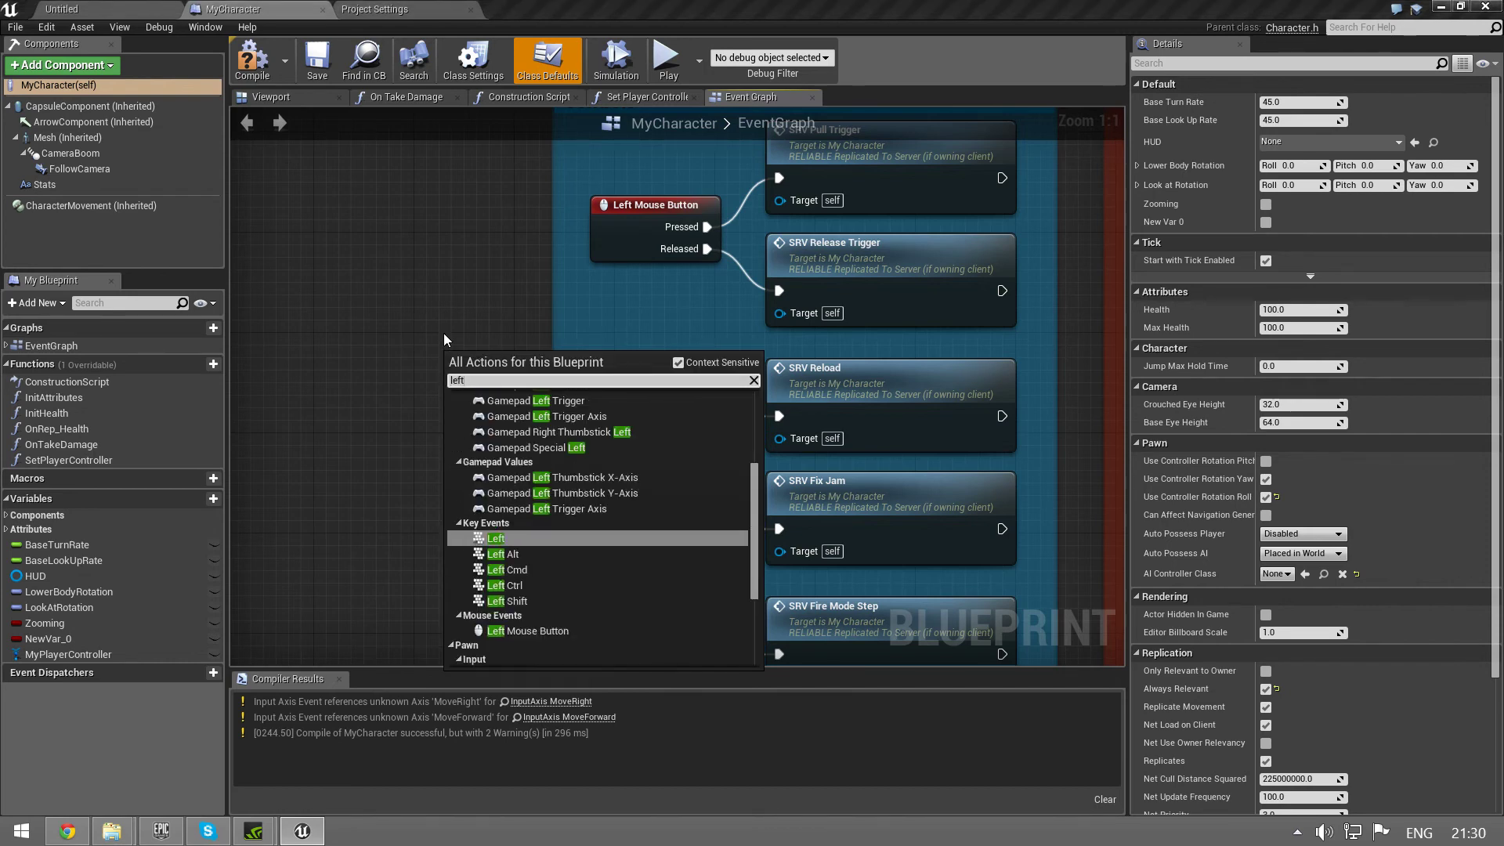
pyautogui.write(' mou')
pyautogui.press('Return')
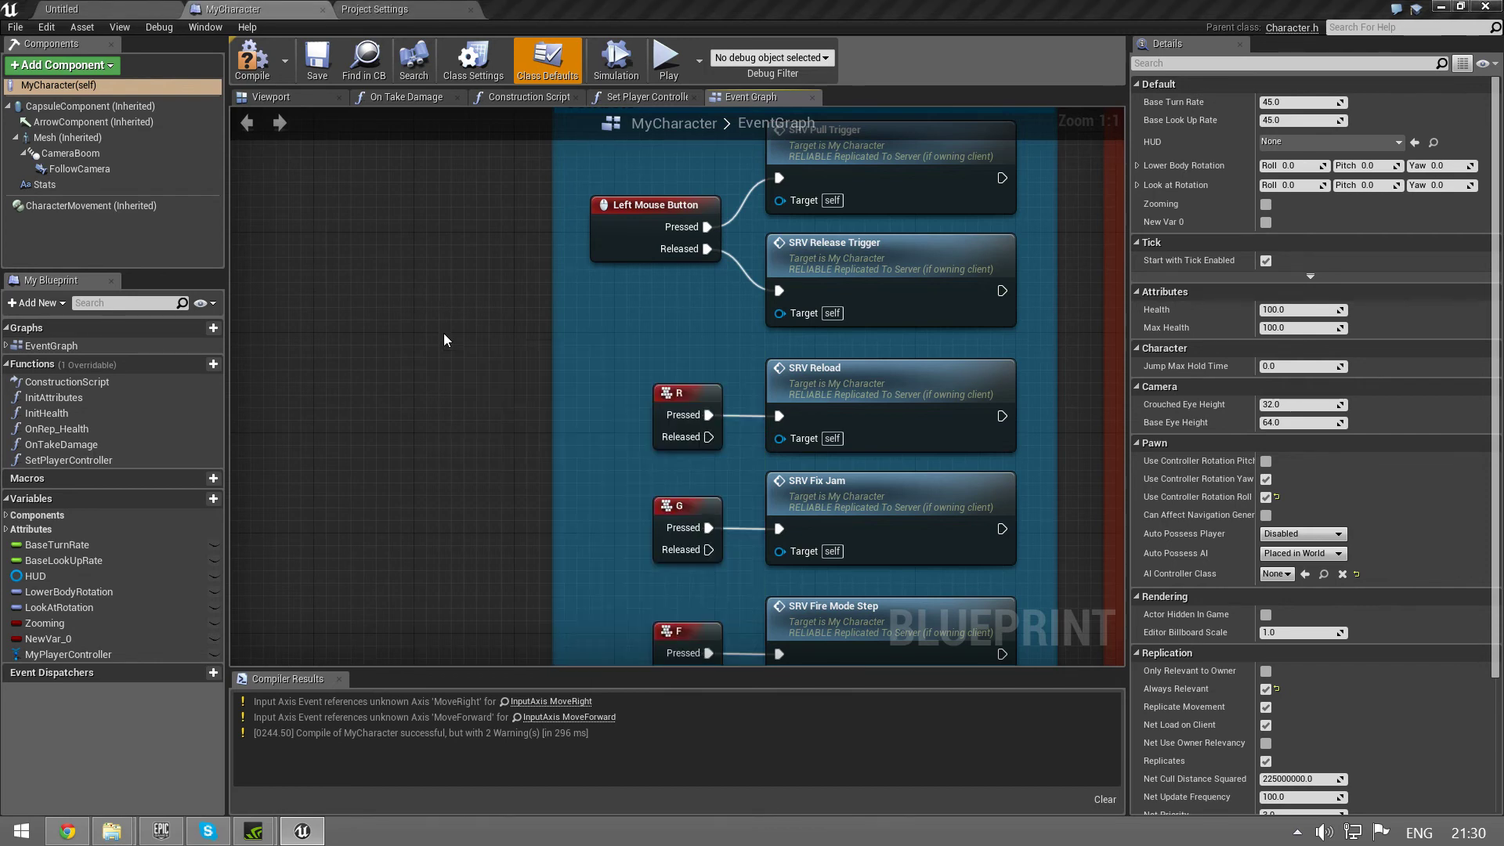
pyautogui.moveTo(502, 352); pyautogui.dragTo(387, 346)
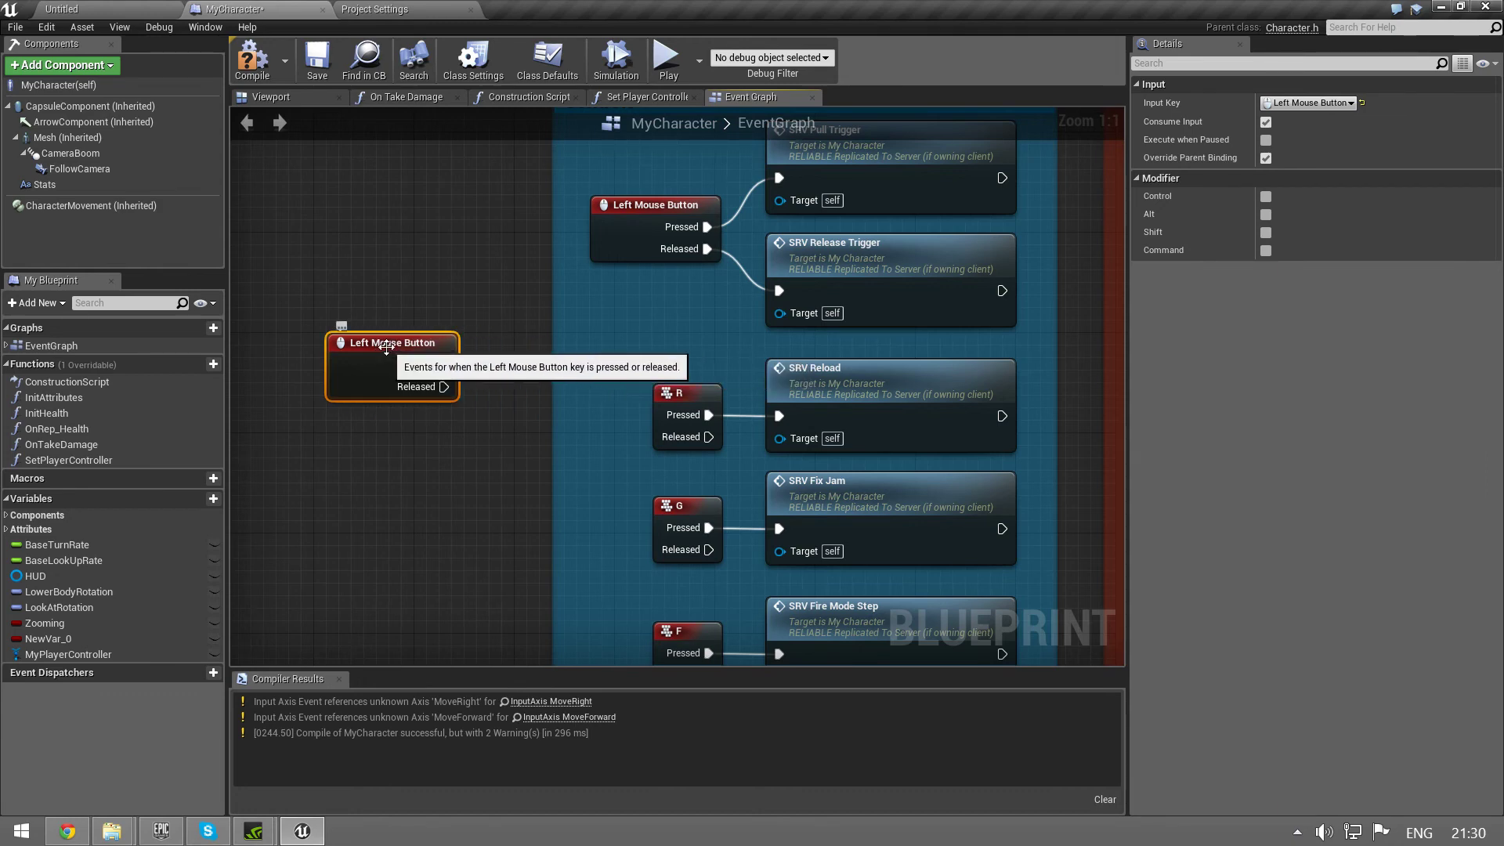
pyautogui.press('Delete')
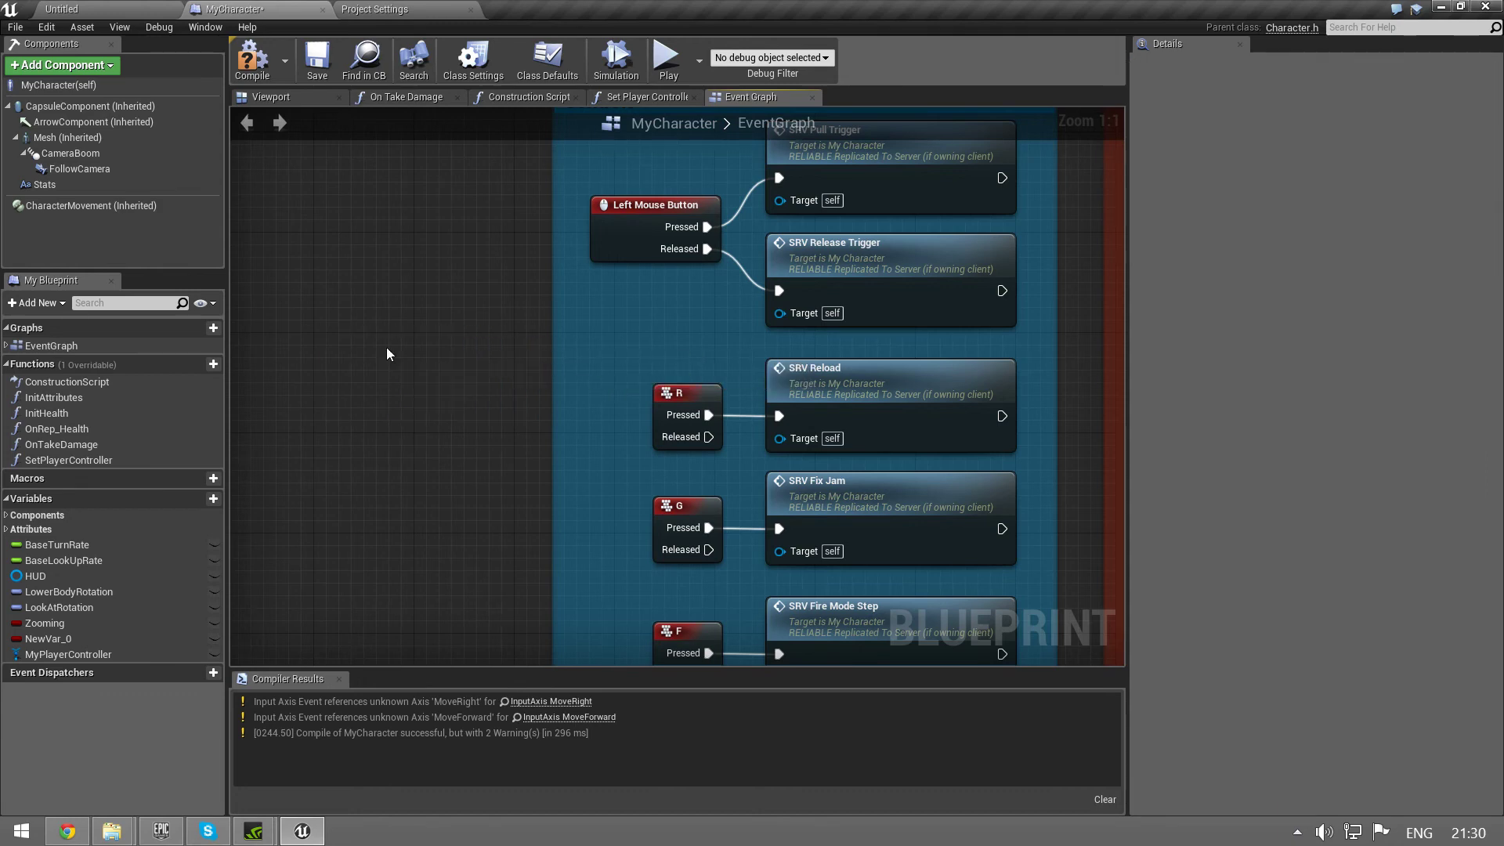
# Step: Add a new action mapping named Fire in the project's input settings
pyautogui.click(384, 8)
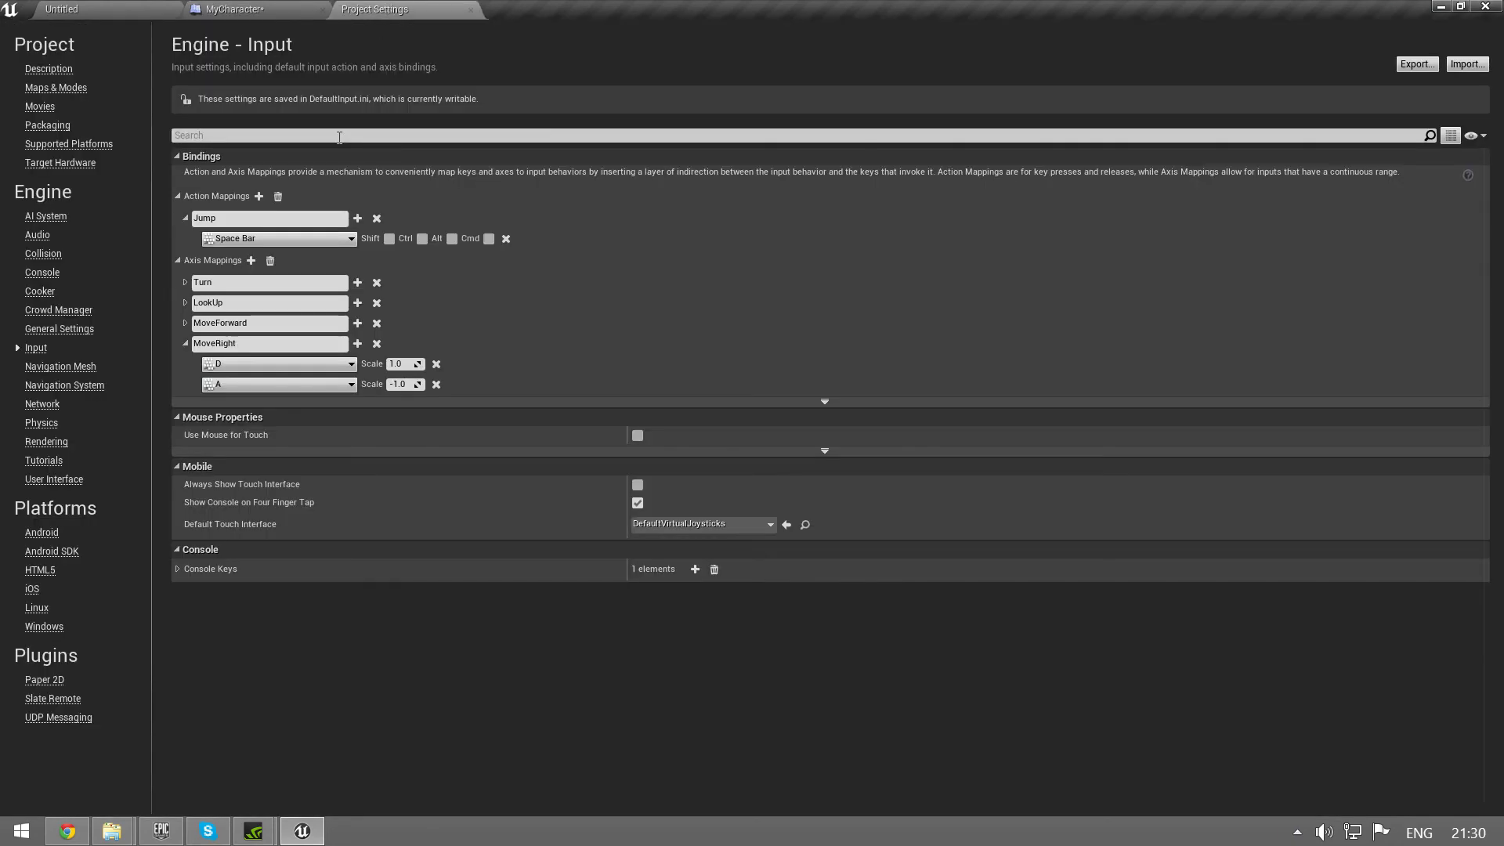
pyautogui.click(258, 197)
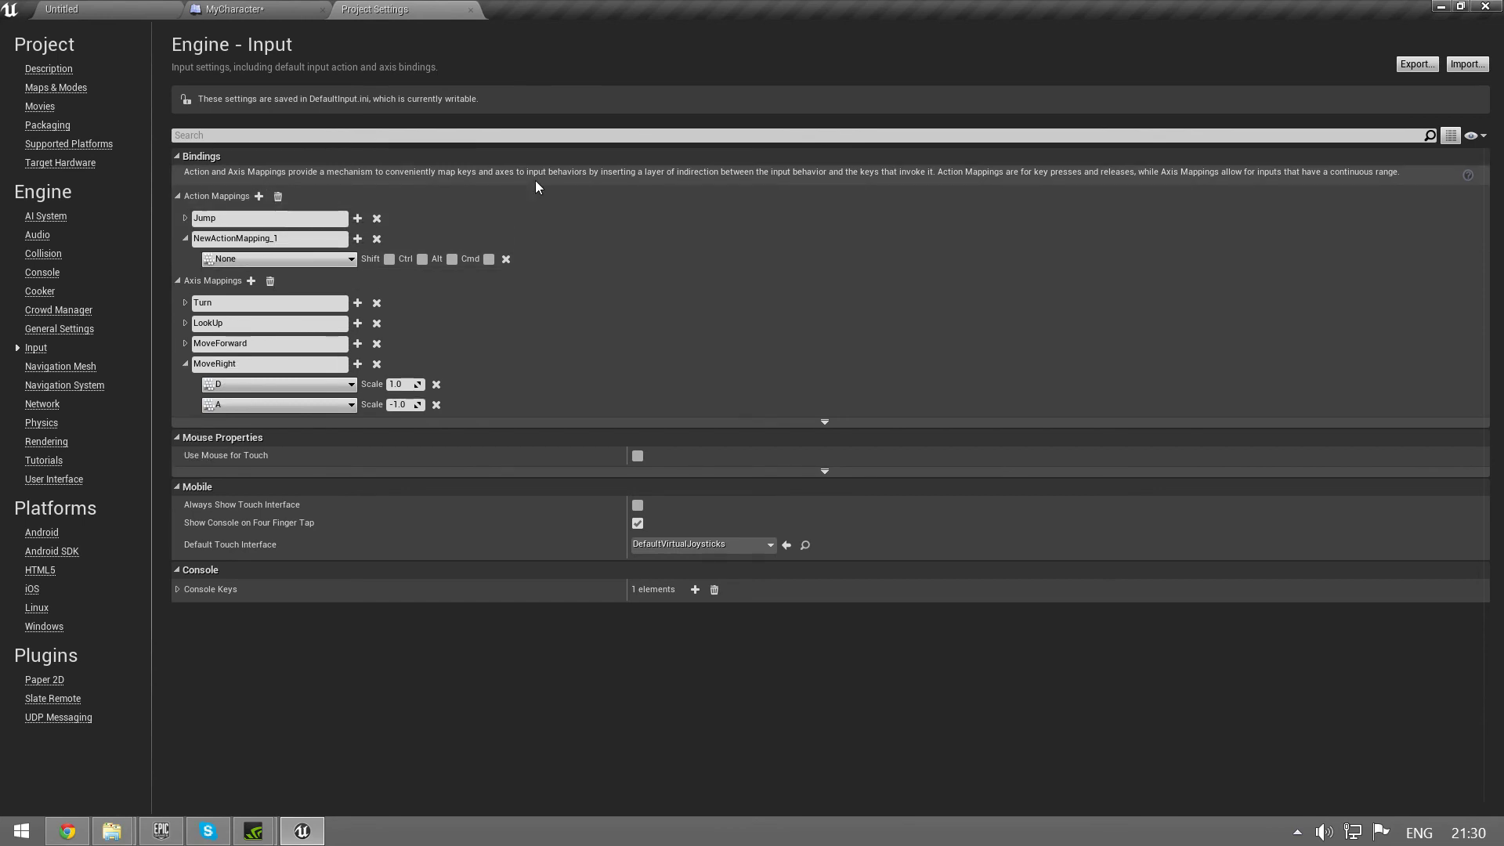
pyautogui.click(321, 244)
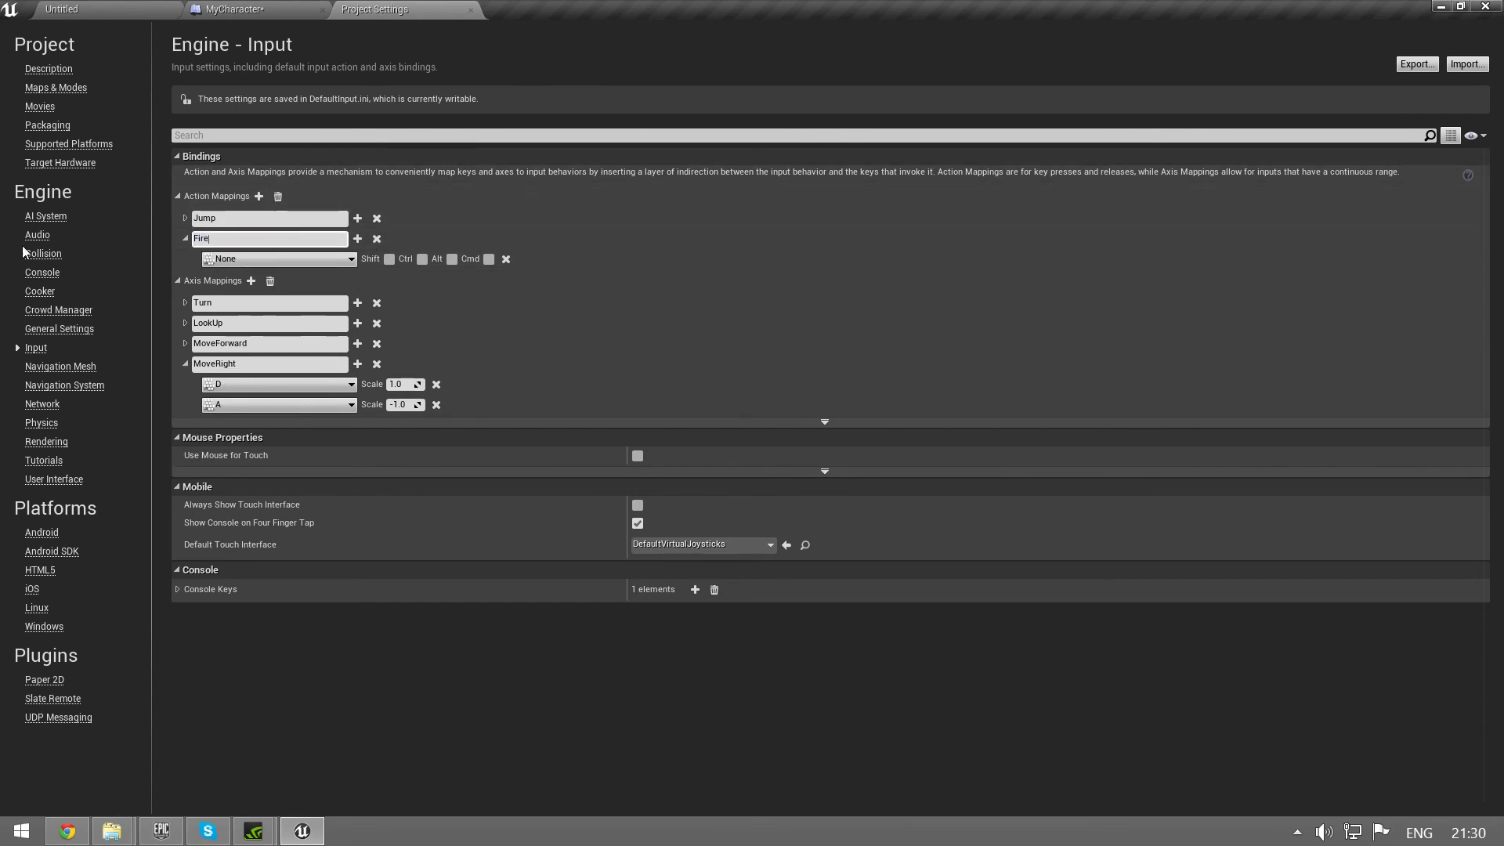
pyautogui.write('Fire')
pyautogui.press('Return')
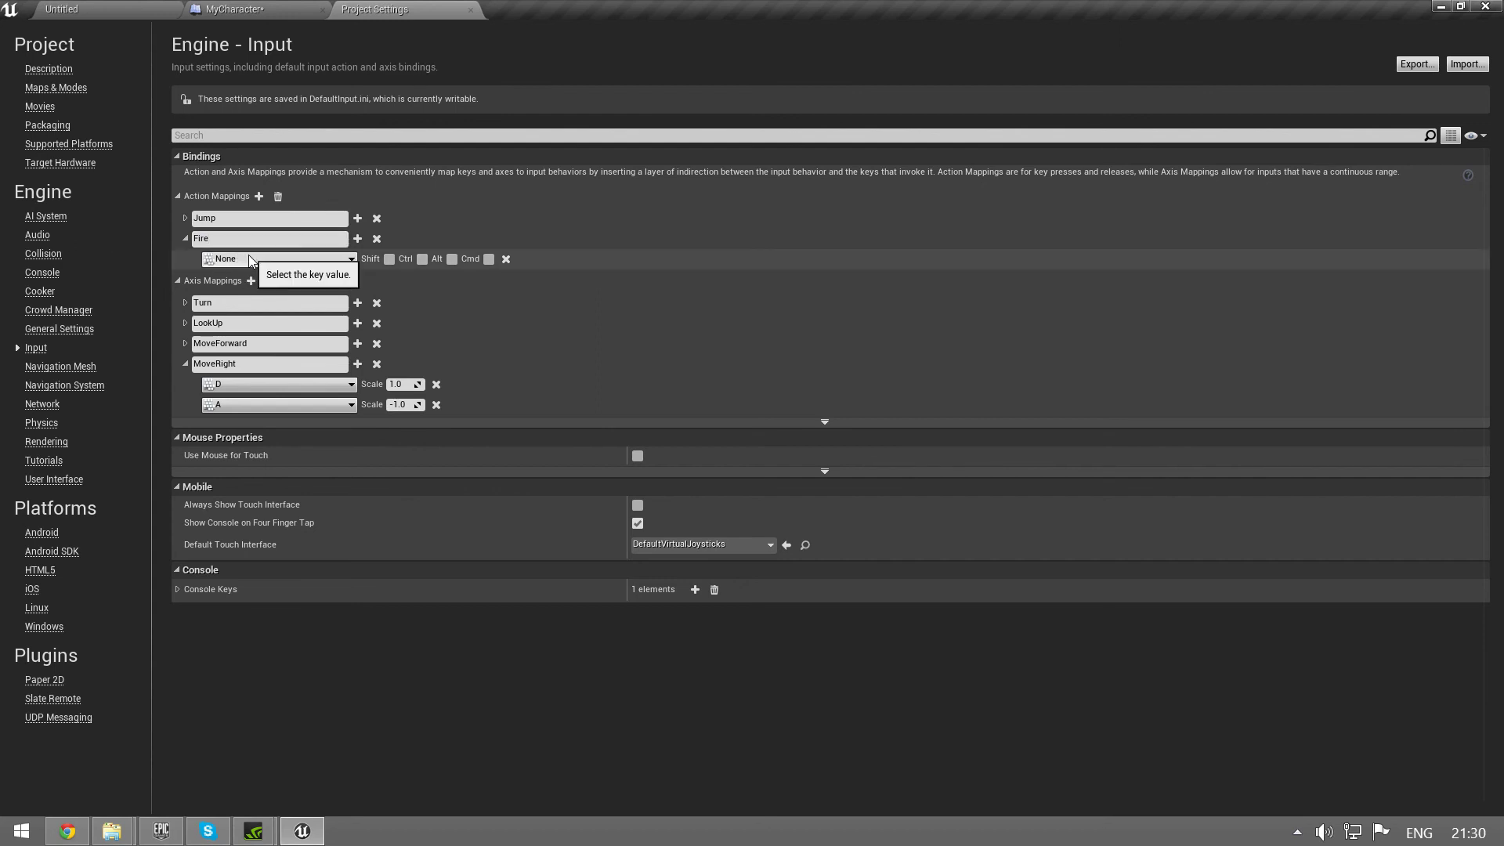
# Step: Bind Fire to Left Mouse Button, save all, and return to the MyCharacter graph
pyautogui.click(252, 259)
pyautogui.write('left mou')
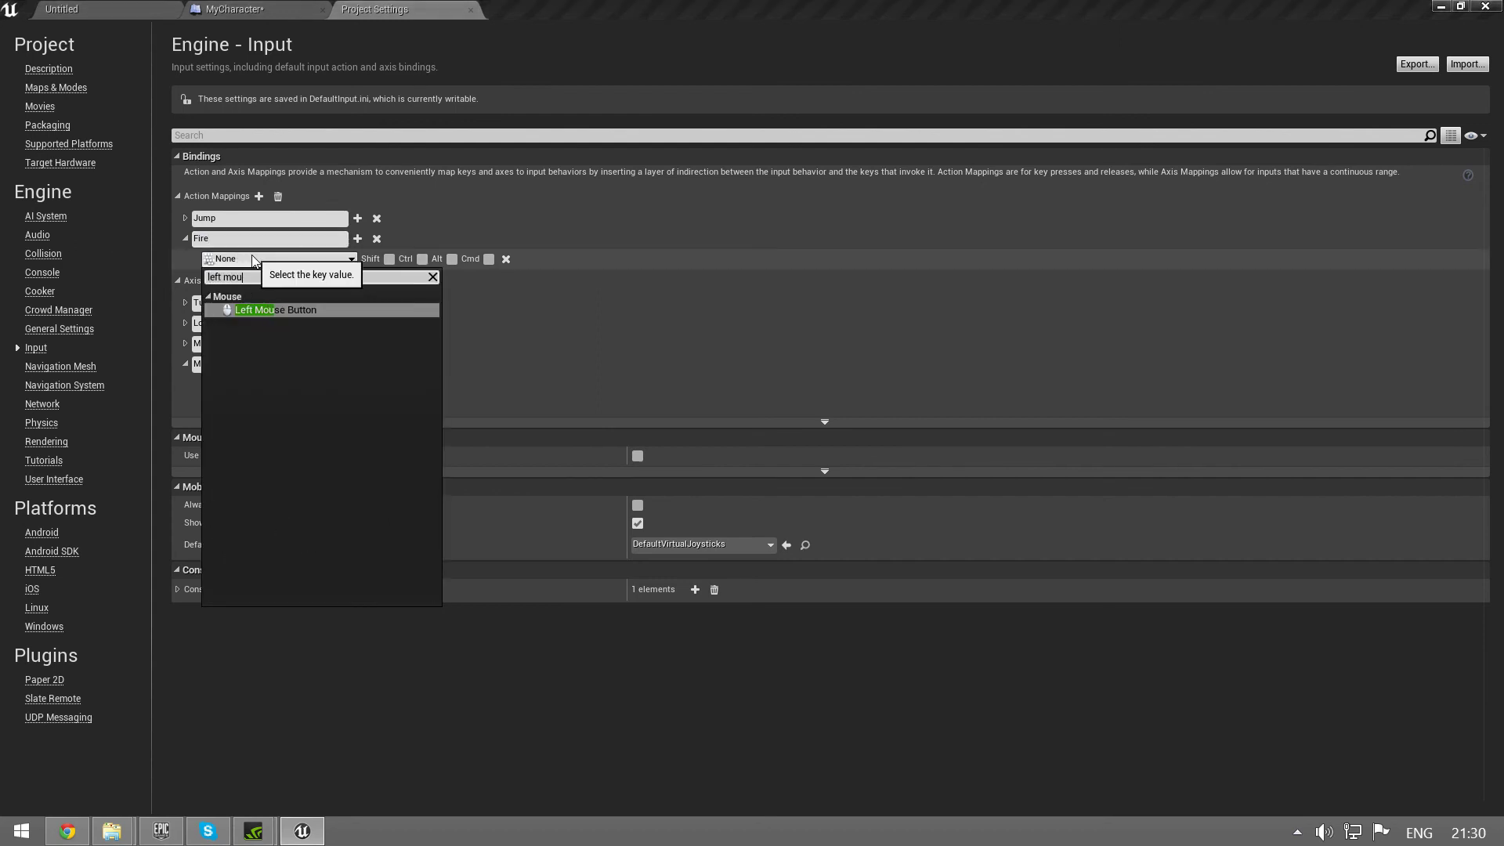
pyautogui.write('se')
pyautogui.press('Return')
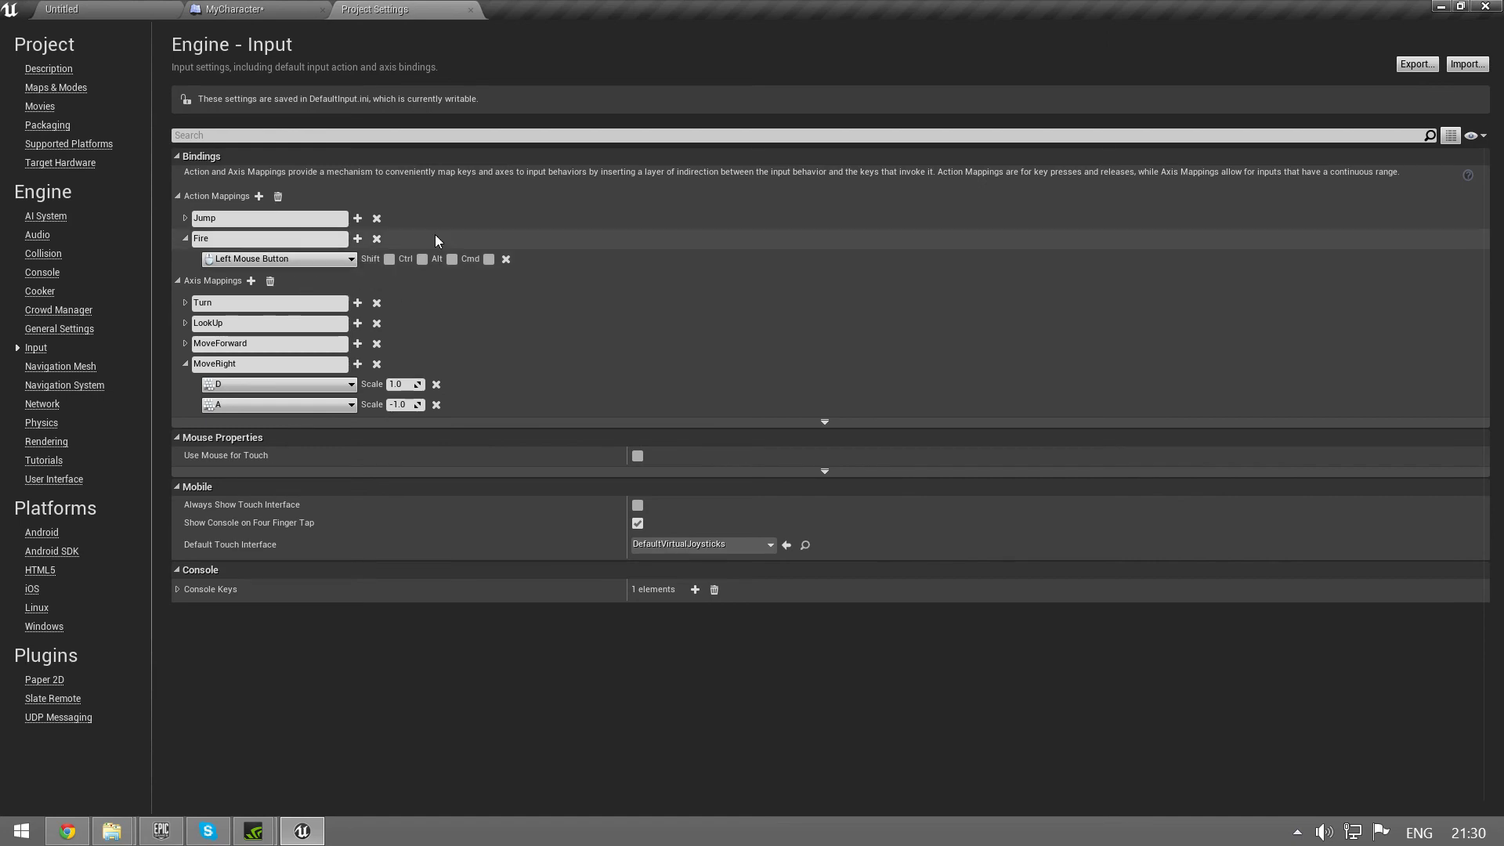
pyautogui.hotkey('ctrl', 'shift', 's')
pyautogui.click(266, 8)
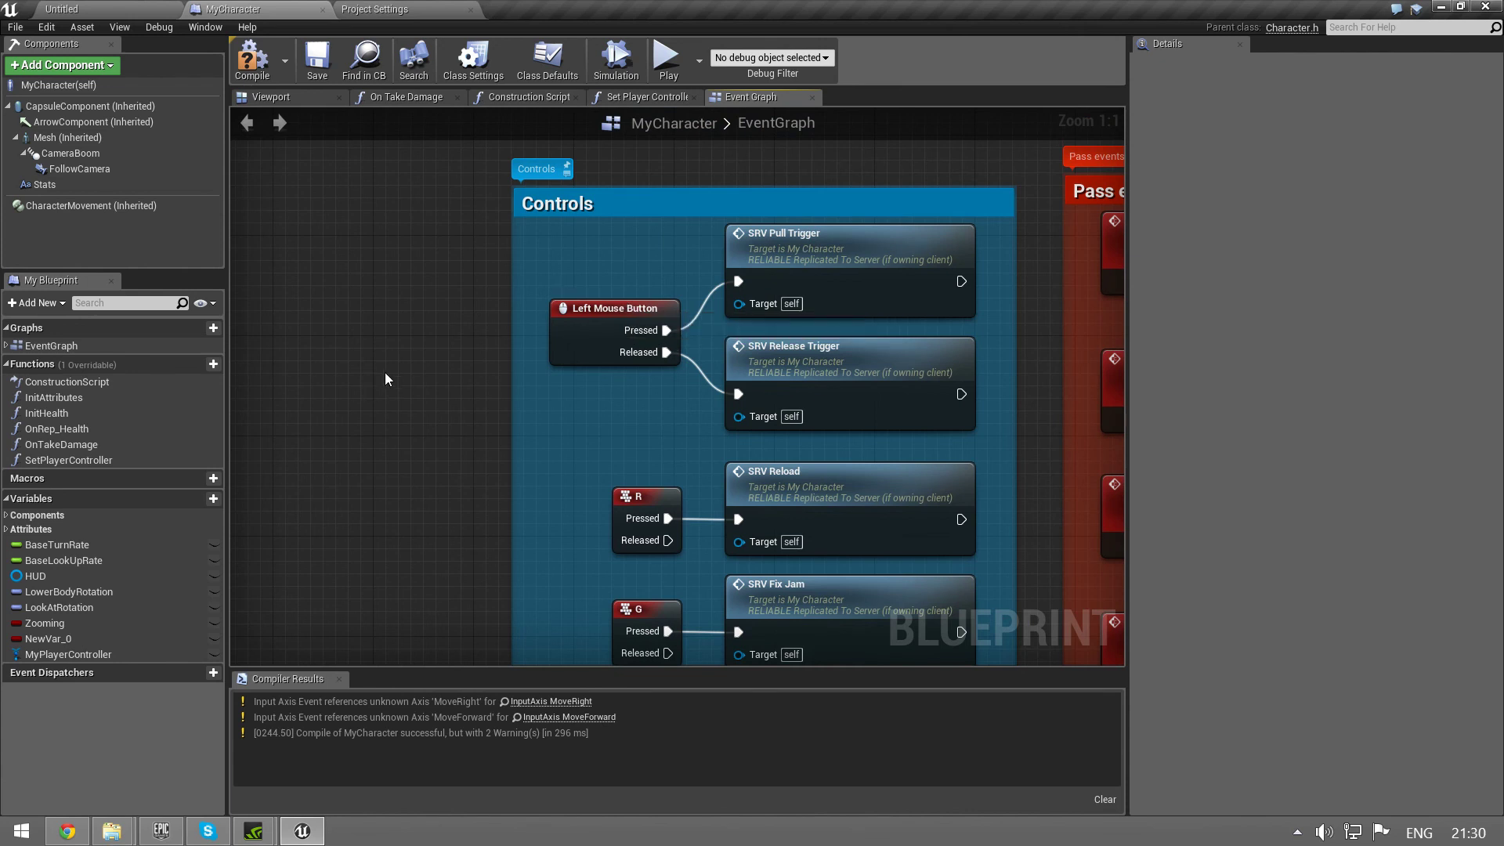
# Step: Add an InputAction Fire event in the Controls group and wire it to SRV Release Trigger
pyautogui.rightClick(387, 371)
pyautogui.write('fire')
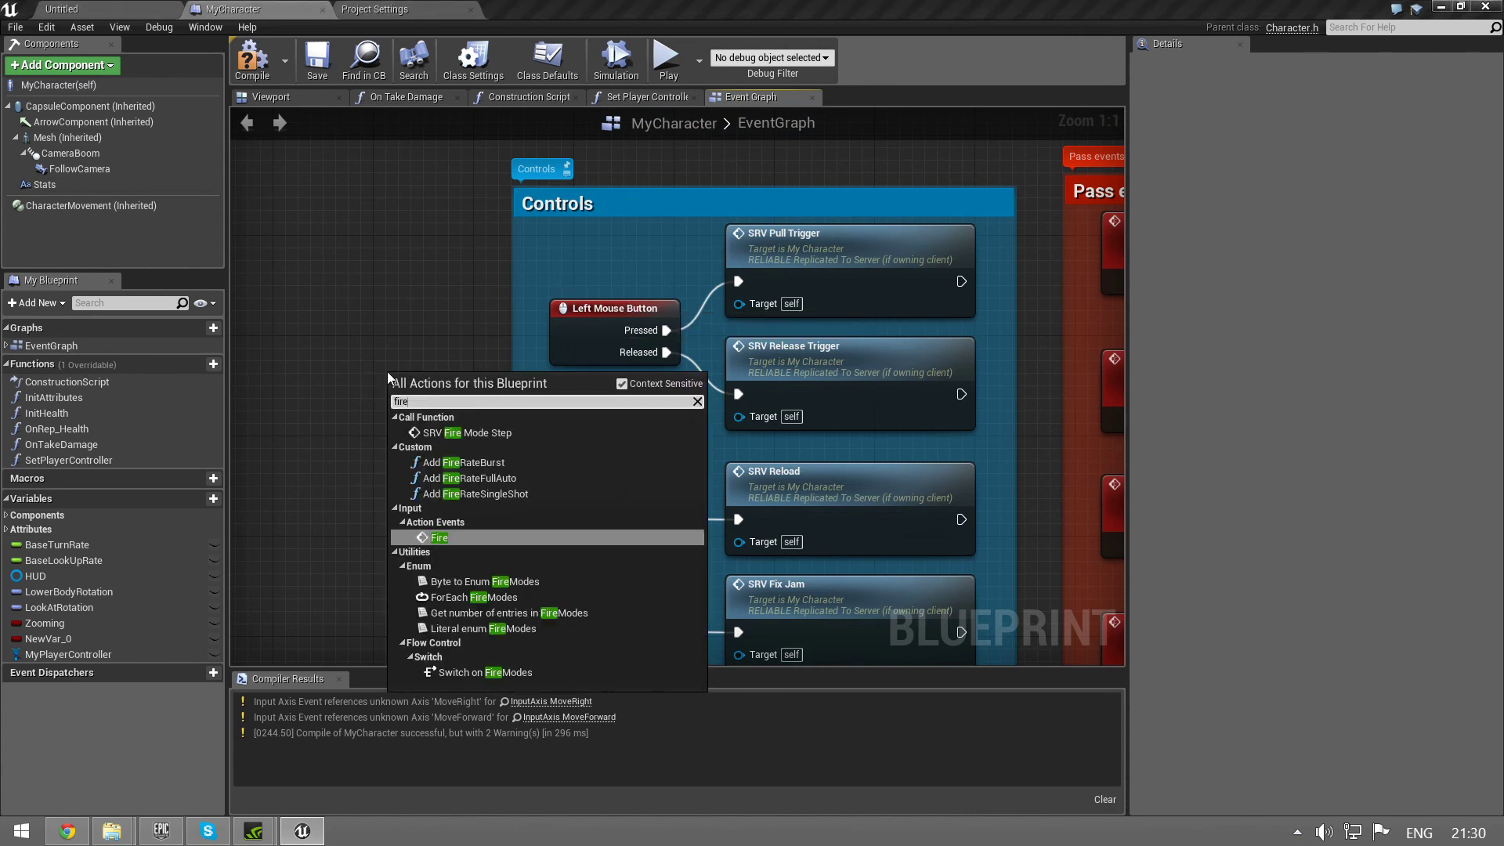
pyautogui.click(469, 543)
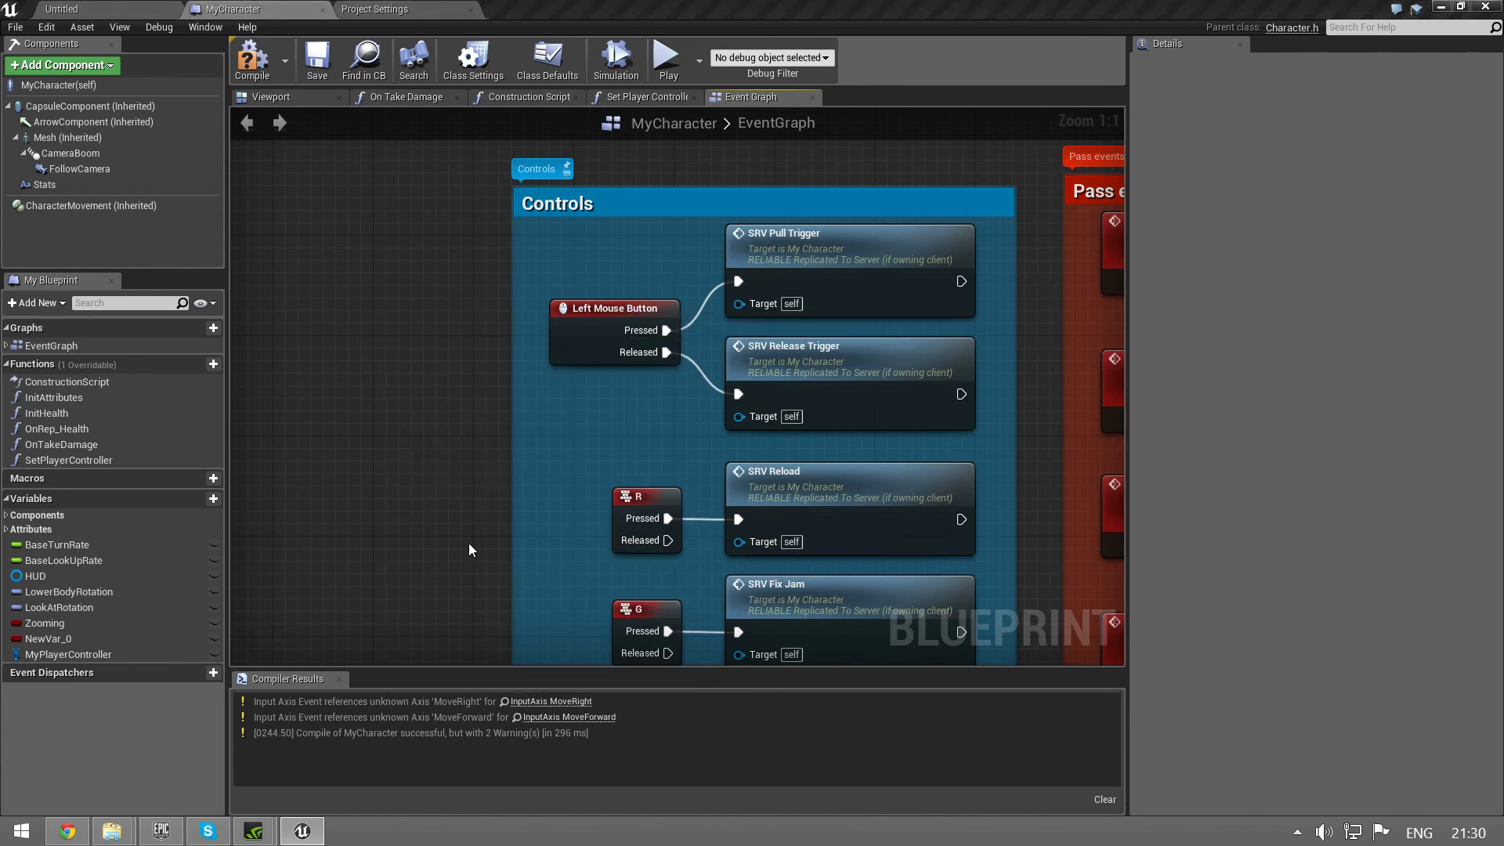
pyautogui.moveTo(438, 386); pyautogui.dragTo(738, 282)
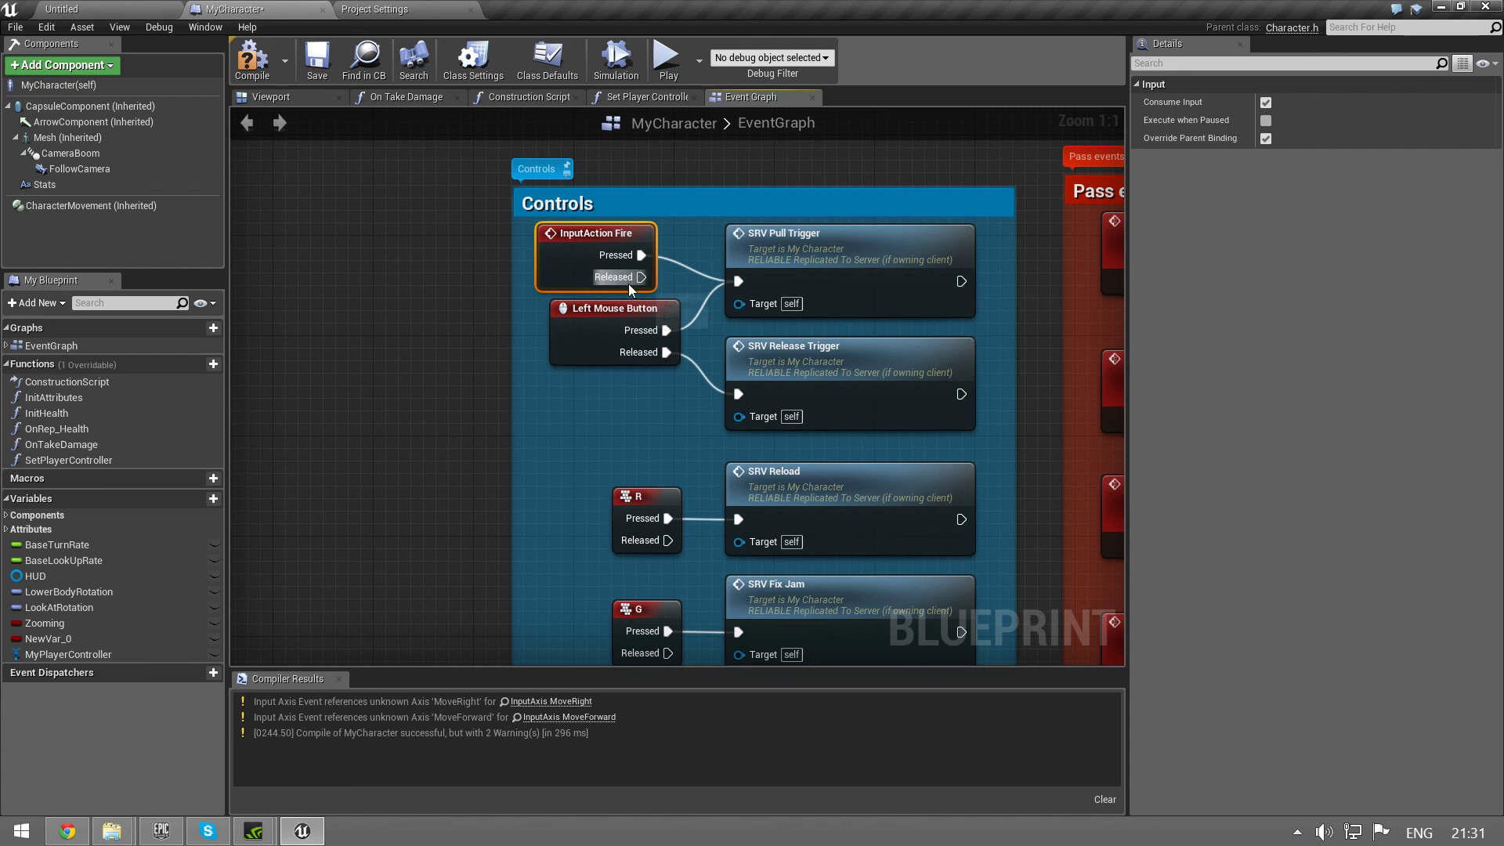
pyautogui.moveTo(641, 277); pyautogui.dragTo(740, 395)
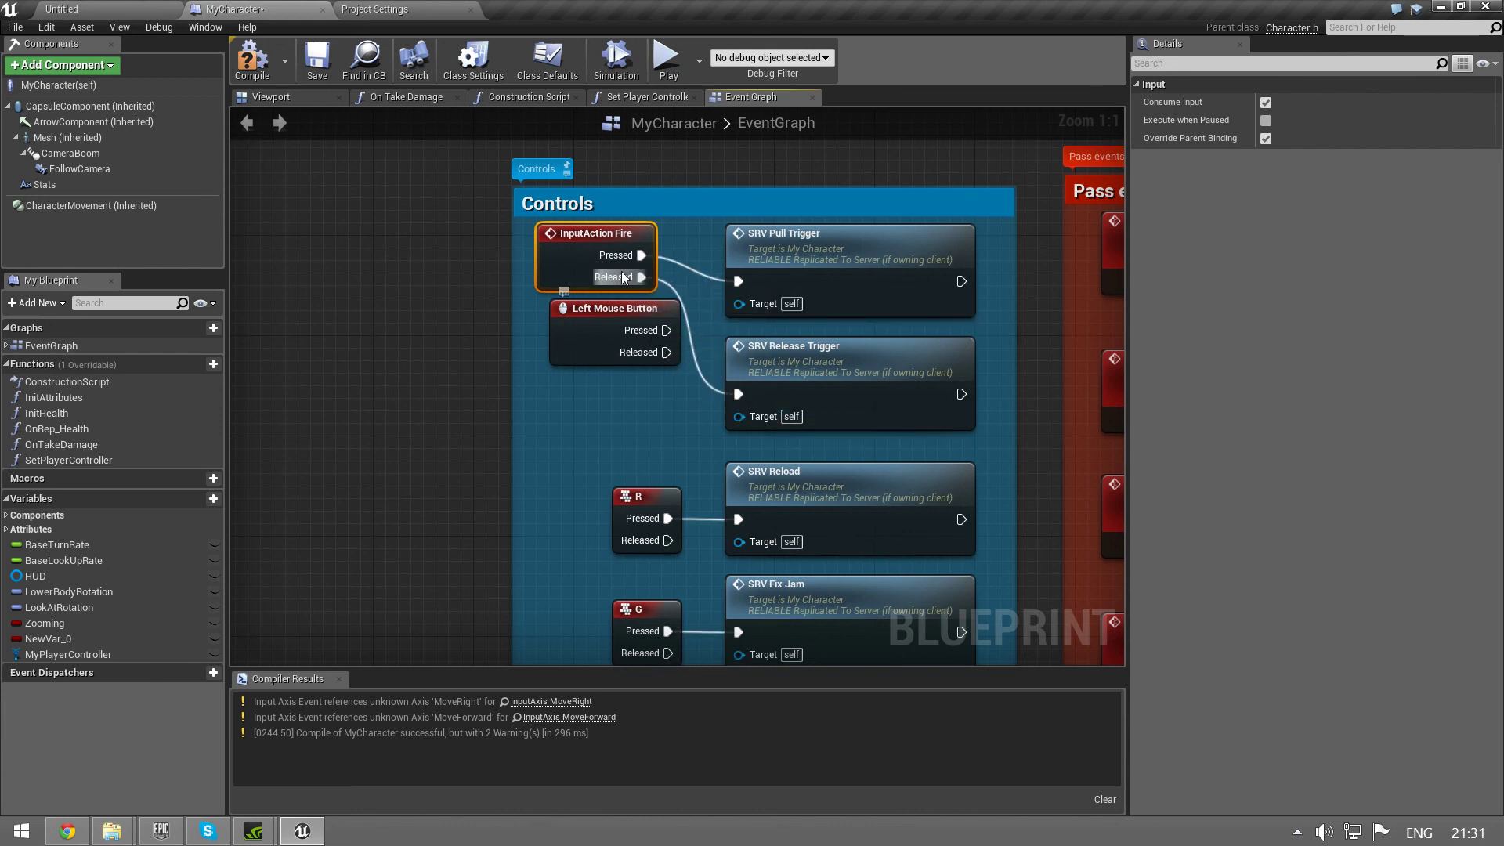
# Step: Move the Left Mouse Button node out of the Controls group and reposition the Fire event
pyautogui.moveTo(631, 330); pyautogui.dragTo(328, 330)
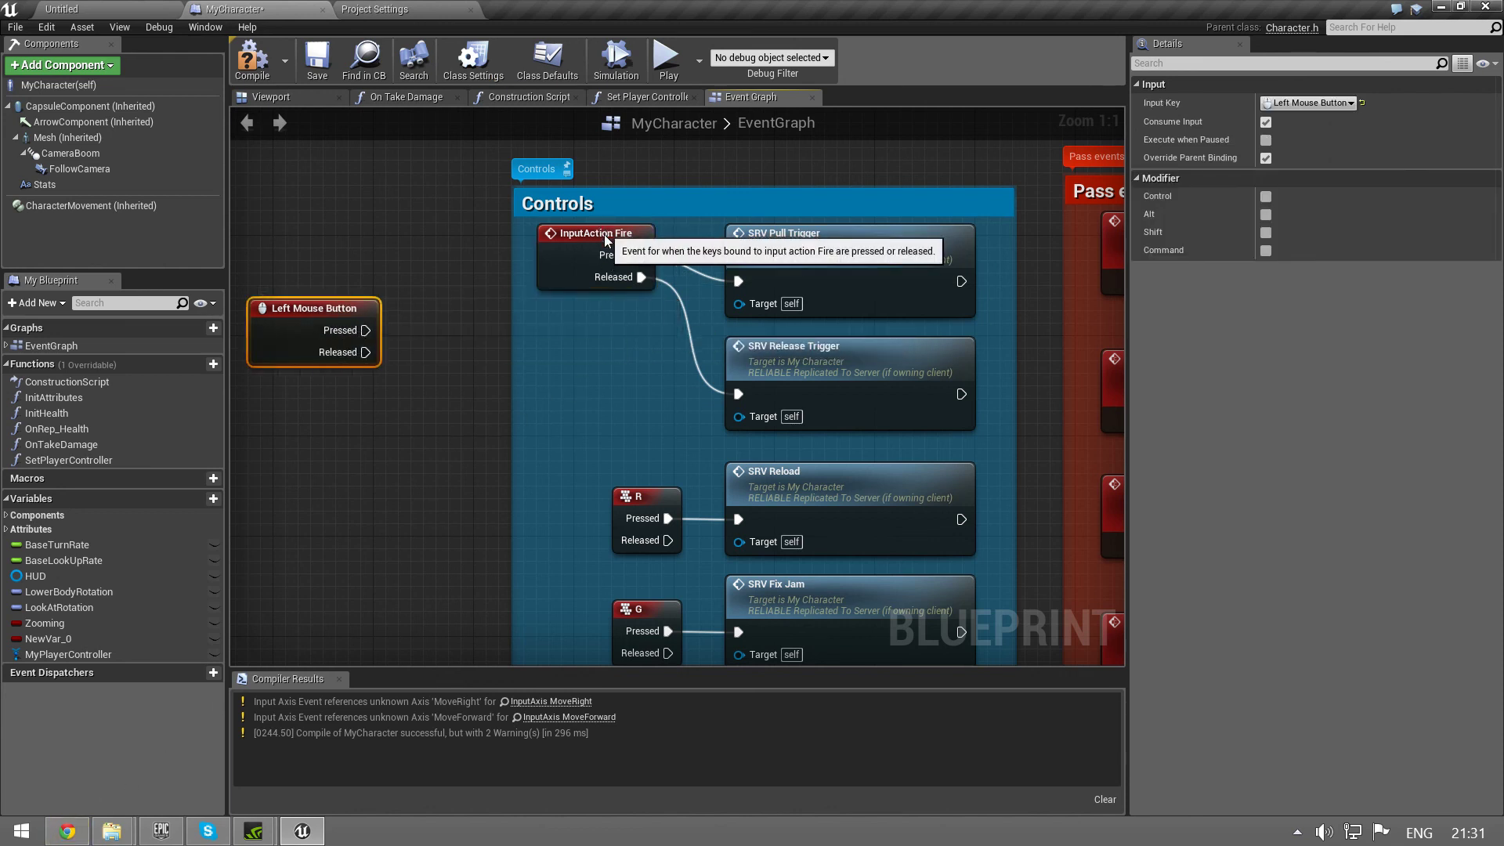
pyautogui.moveTo(605, 228); pyautogui.dragTo(605, 303)
pyautogui.moveTo(482, 570); pyautogui.dragTo(403, 276, button='right')
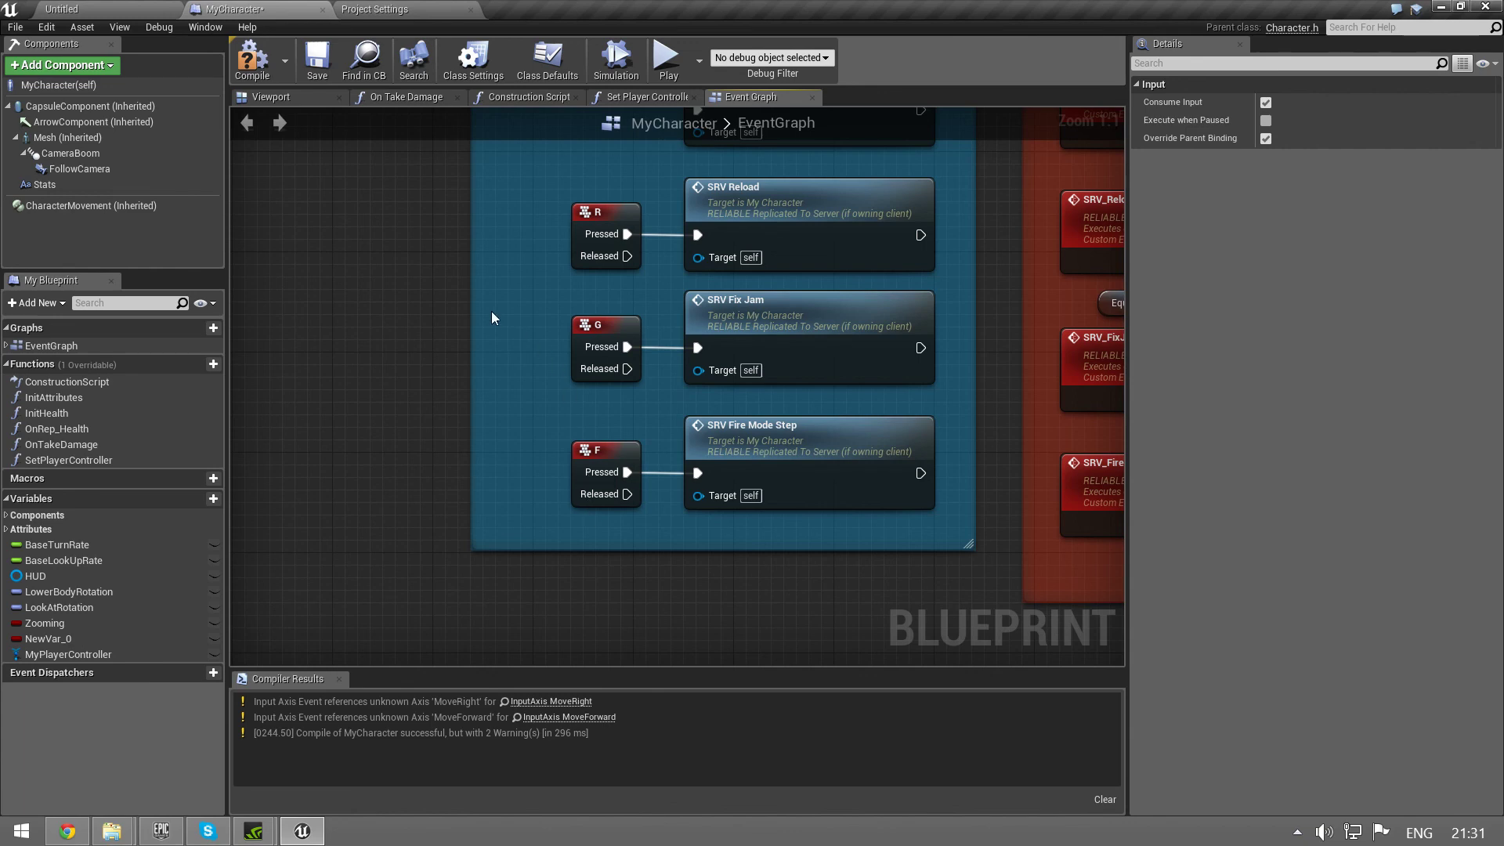
pyautogui.moveTo(354, 316); pyautogui.dragTo(436, 610, button='right')
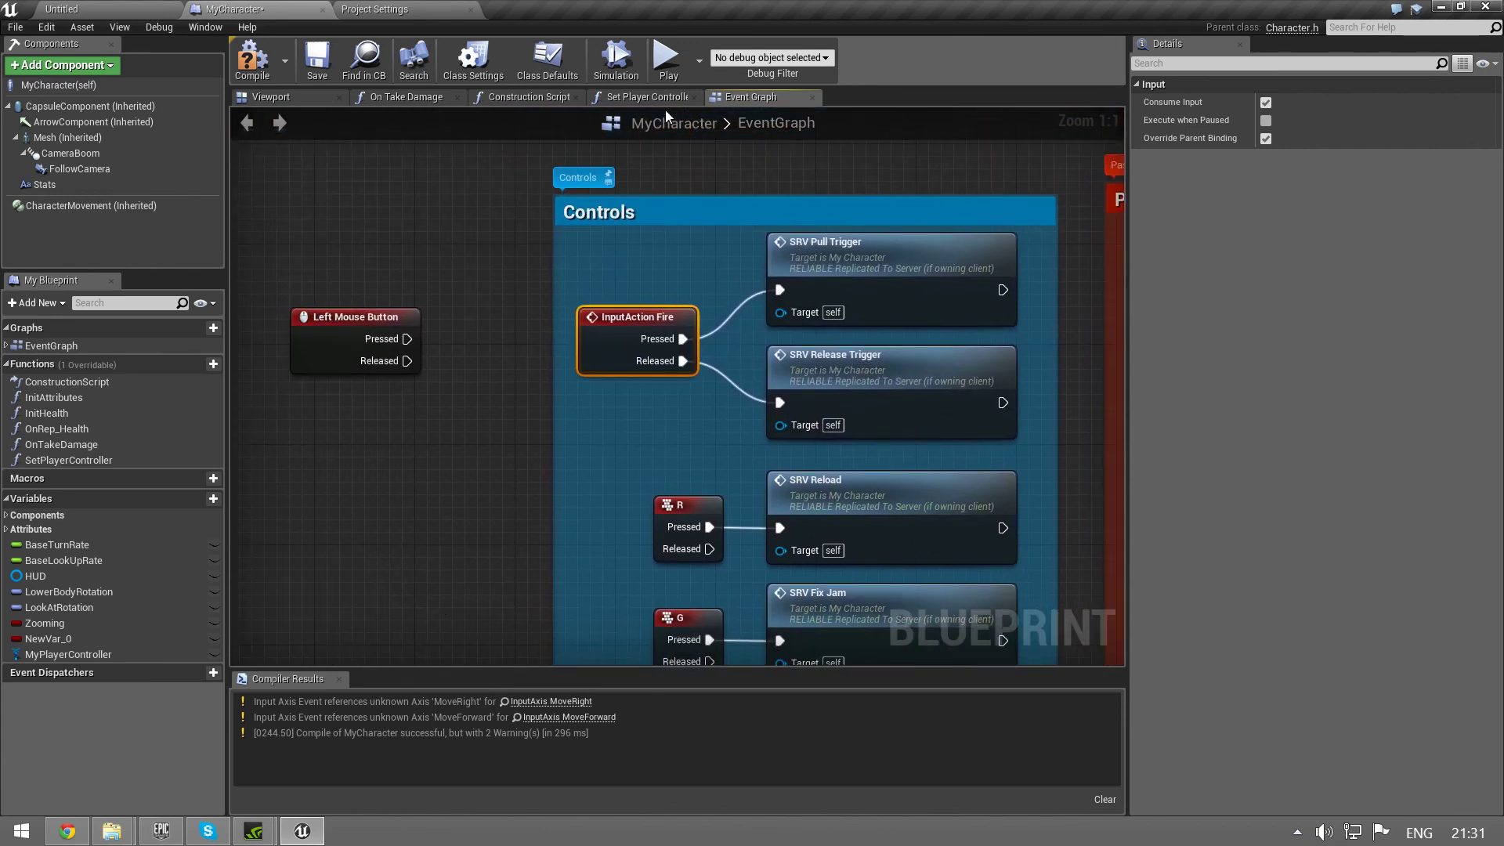
# Step: Launch the standalone RBWDemo preview and fire the rifle twice
pyautogui.click(680, 64)
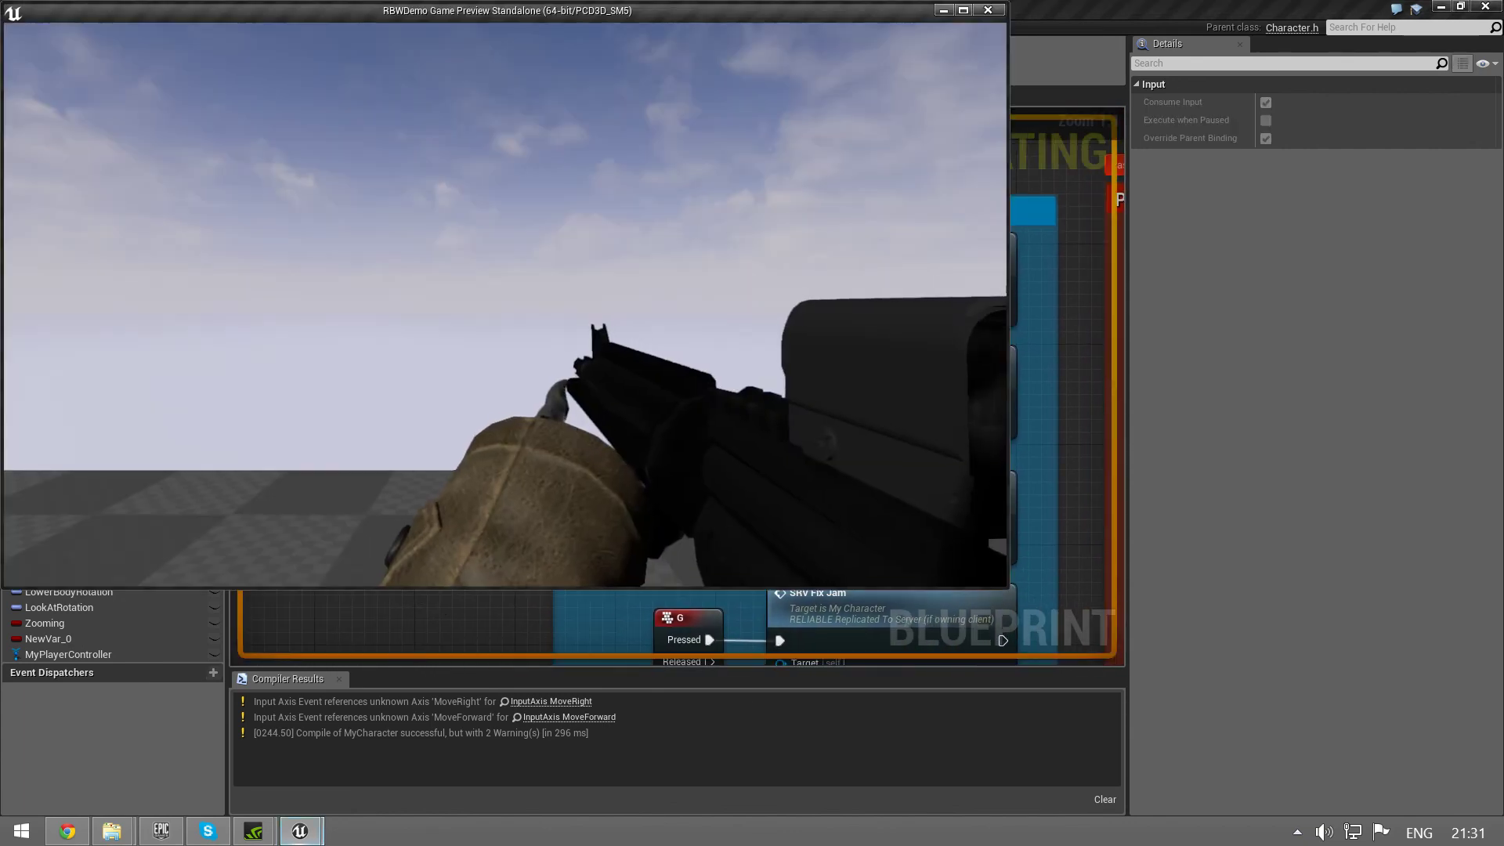
pyautogui.click(505, 304)
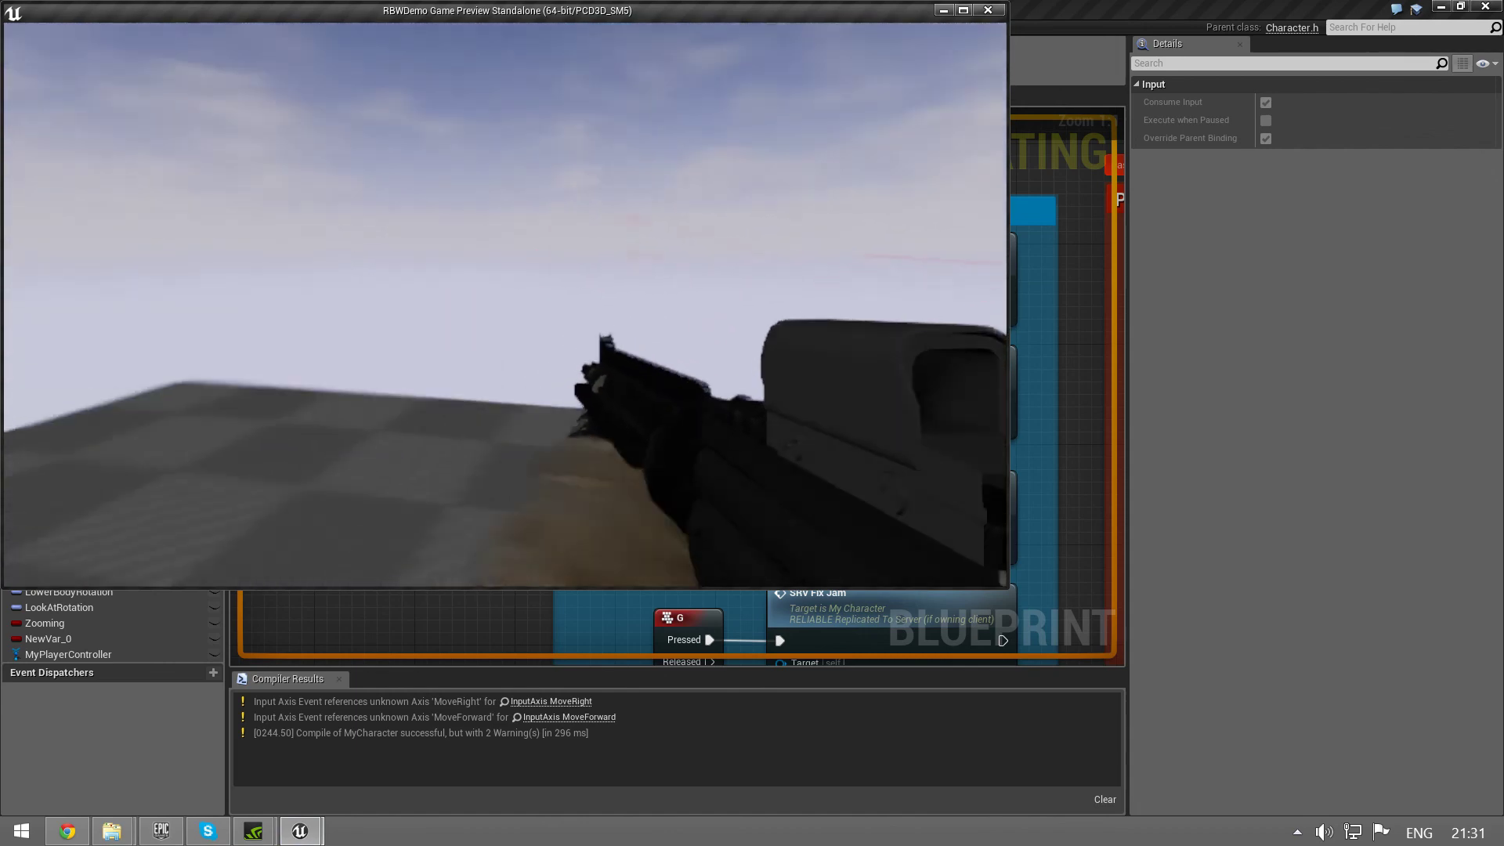
pyautogui.click(505, 304)
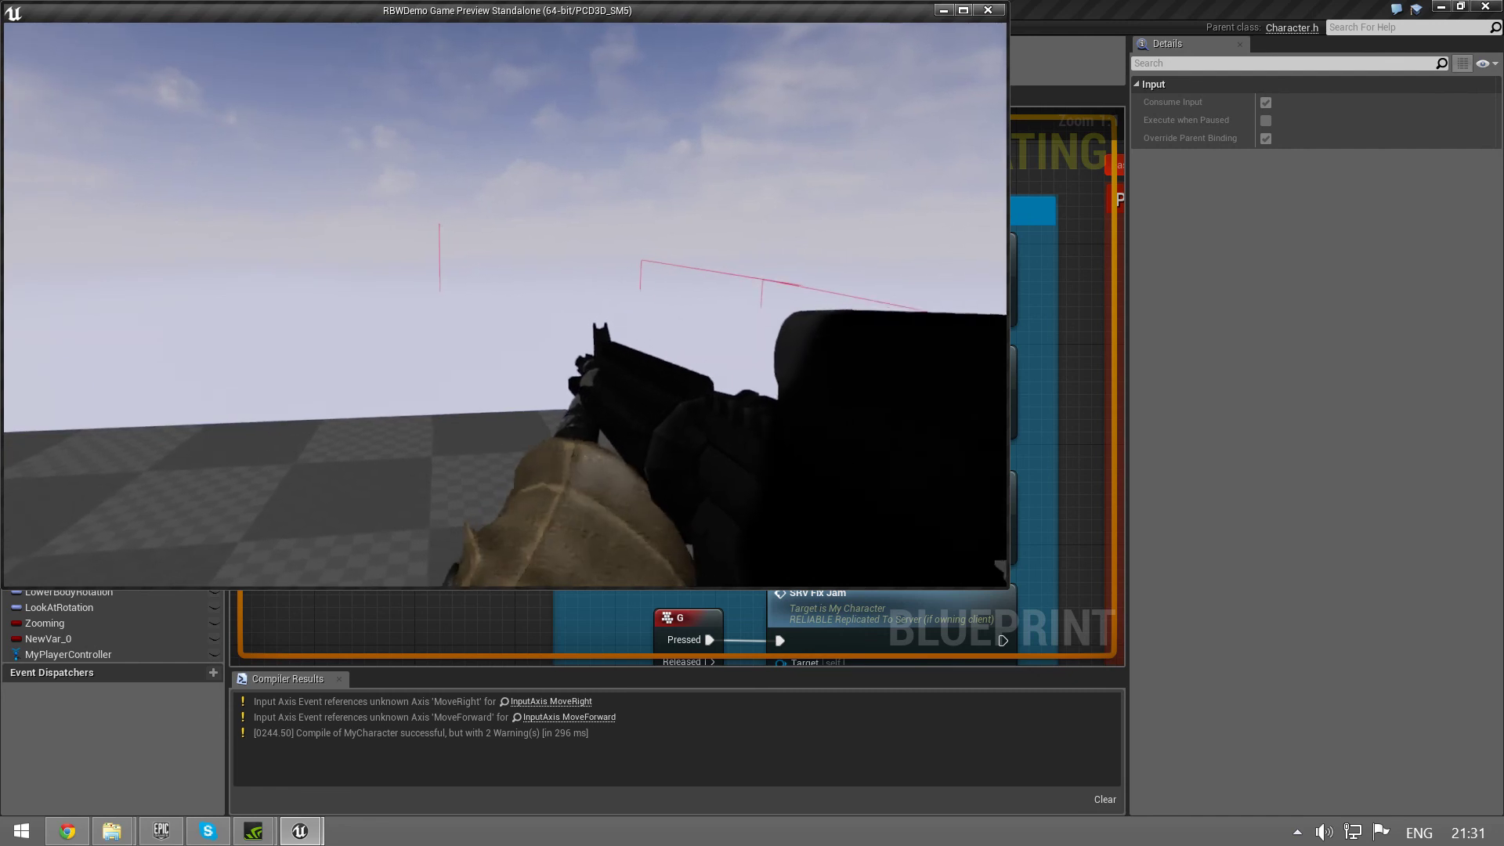